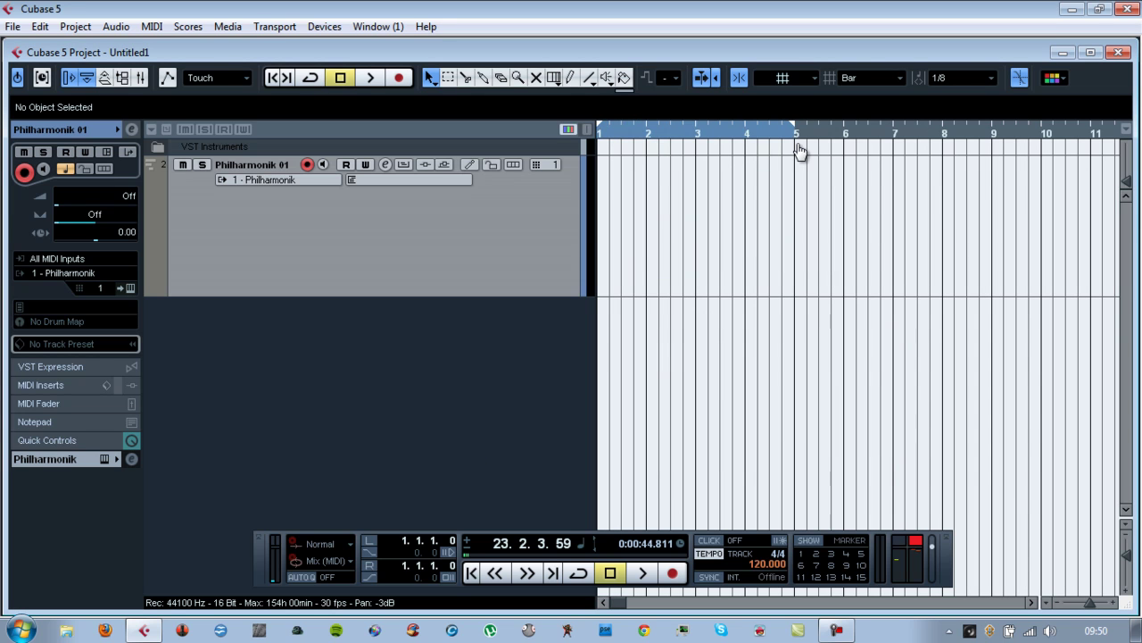
Draw a MIDI part from bar 1 to bar 5 on the Philharmonik 01 track and open it in the Key Editor.
drag(798, 146, 798, 147)
right_click(685, 194)
click(720, 213)
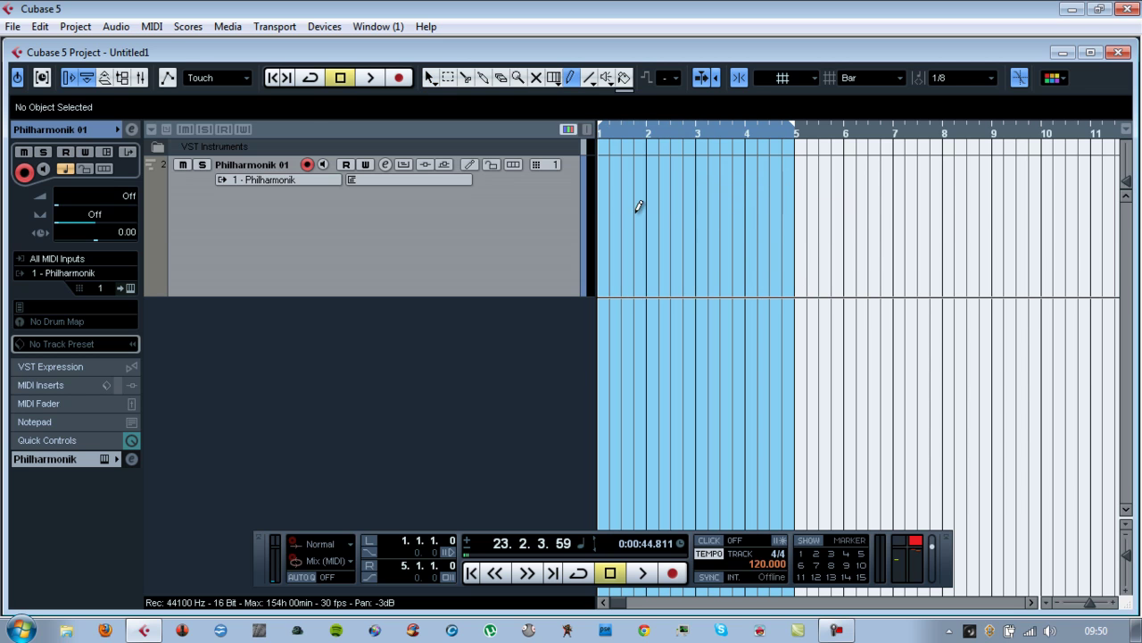
drag(604, 212, 784, 231)
right_click(815, 220)
click(819, 223)
double_click(747, 224)
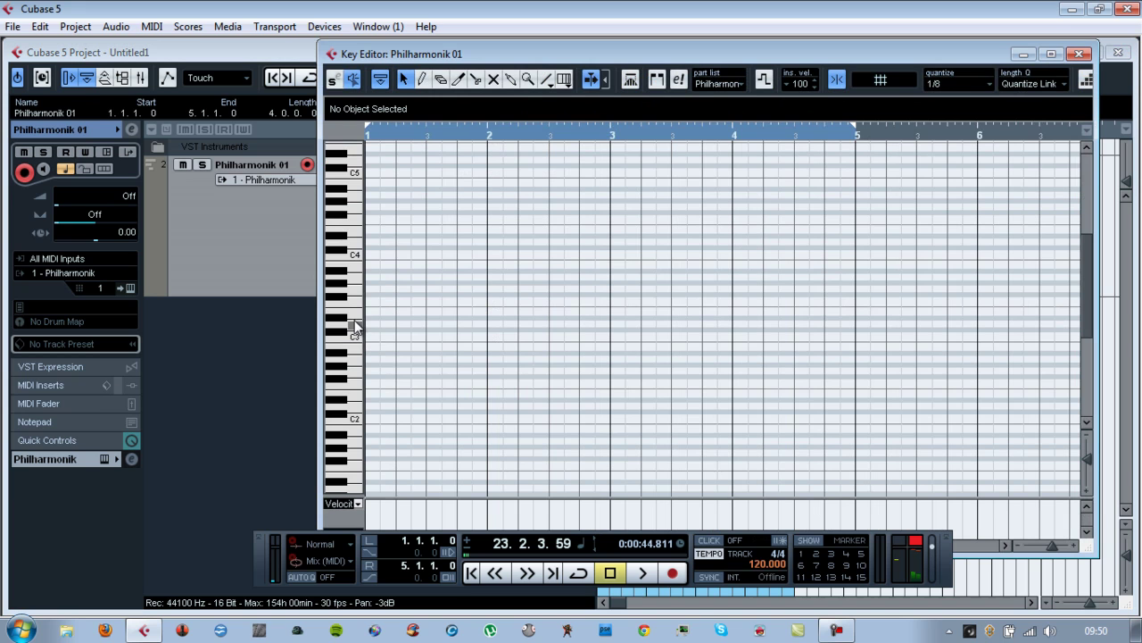
Draw half-bar C4 and D4 notes in bar 1 and a one-bar B3 in bar 2, and play them back.
right_click(403, 250)
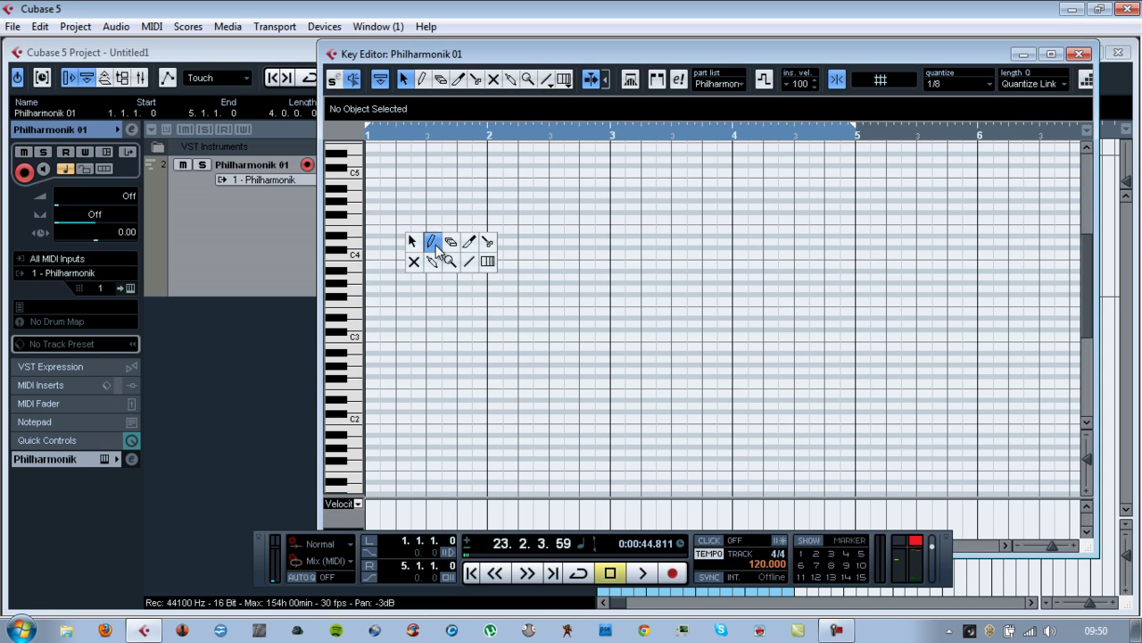
click(434, 239)
click(371, 252)
mouse_move(387, 250)
mouse_down()
mouse_move(467, 250)
mouse_move(425, 251)
mouse_move(473, 239)
mouse_move(559, 263)
mouse_move(612, 262)
mouse_up()
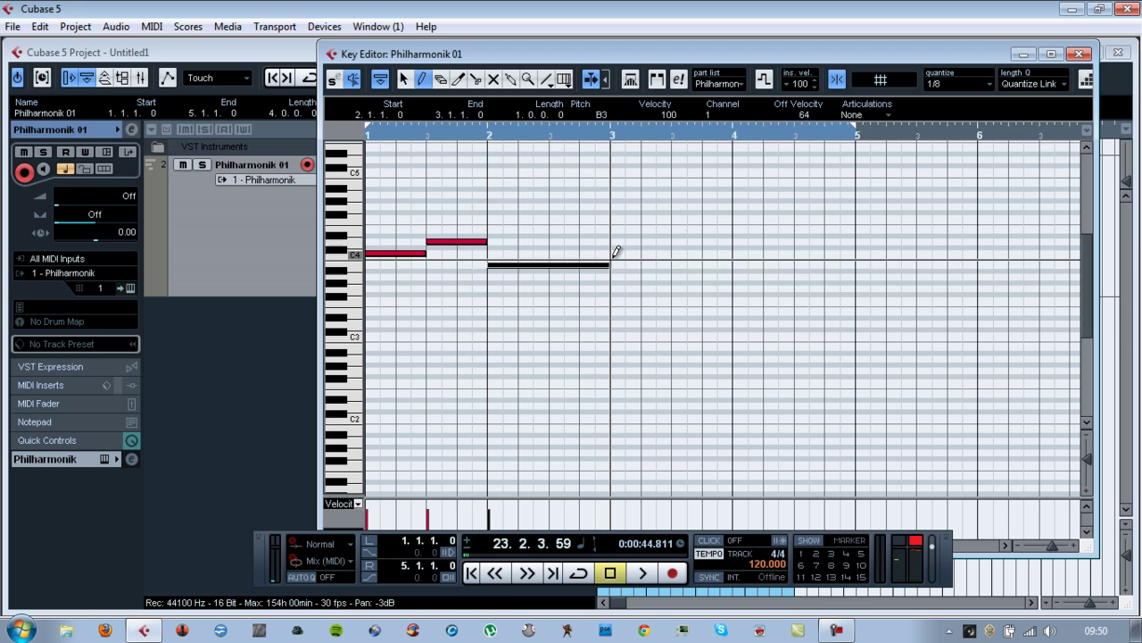
click(639, 575)
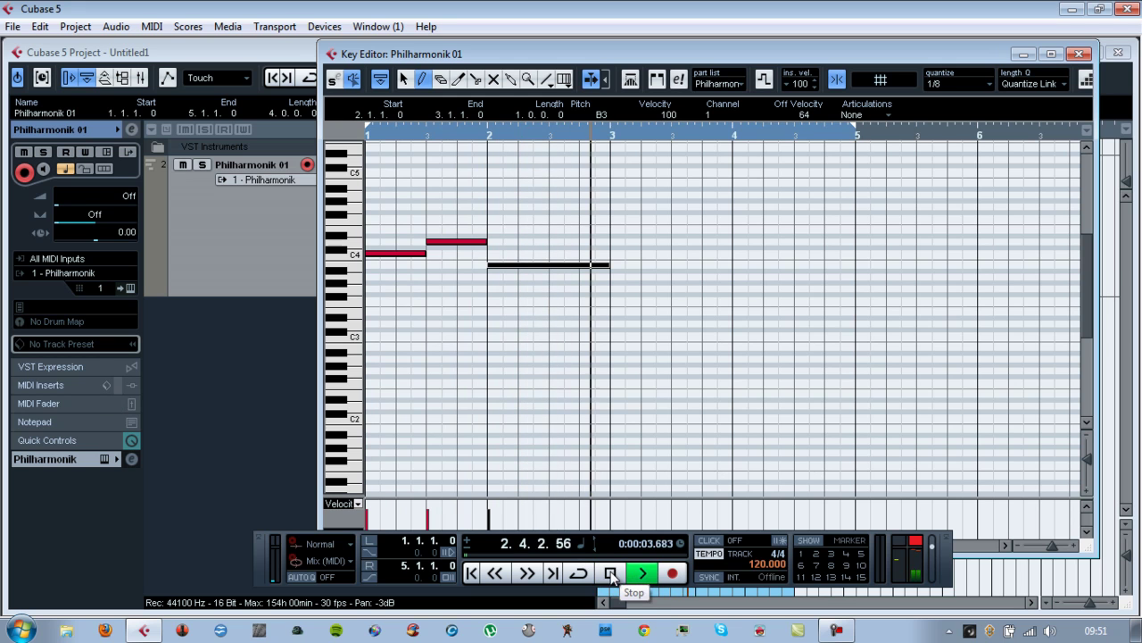
click(611, 574)
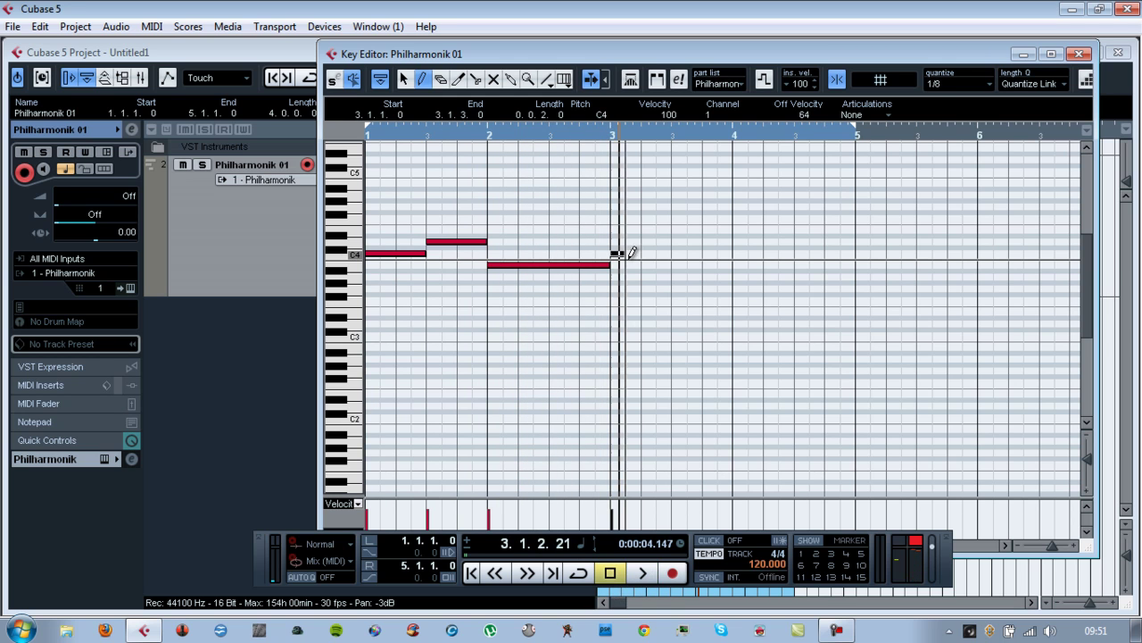
Add half-bar C4 and D4 notes in bar 3 and a one-bar D#4 in bar 4, and extend the part to bar 9.
mouse_move(667, 256)
mouse_down()
mouse_move(688, 237)
mouse_move(862, 231)
mouse_up()
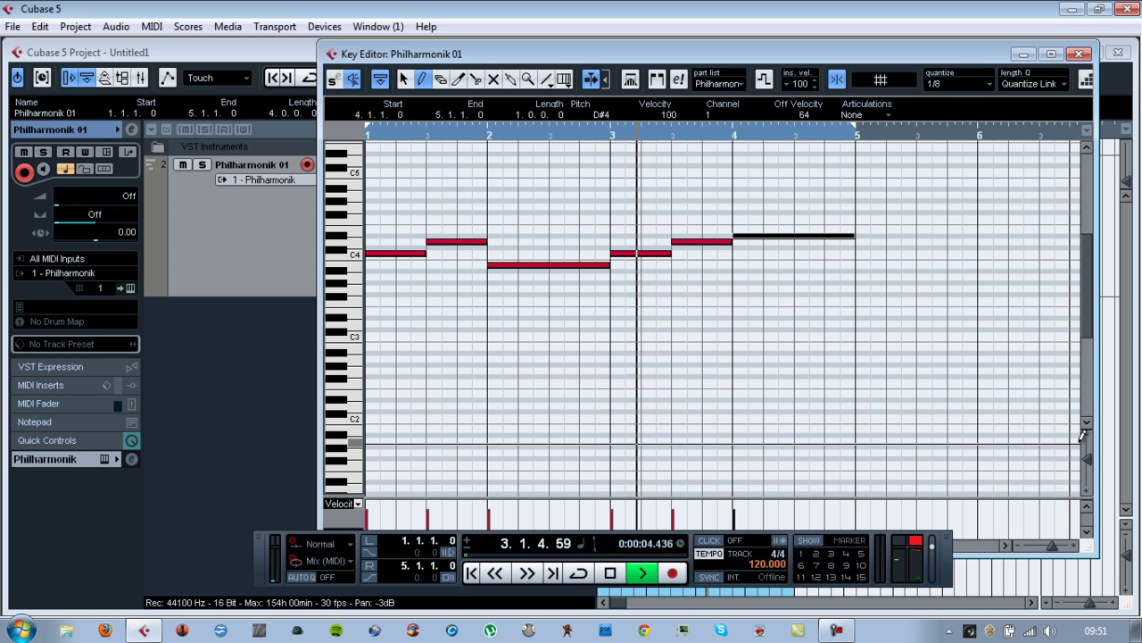
click(1053, 543)
click(1052, 544)
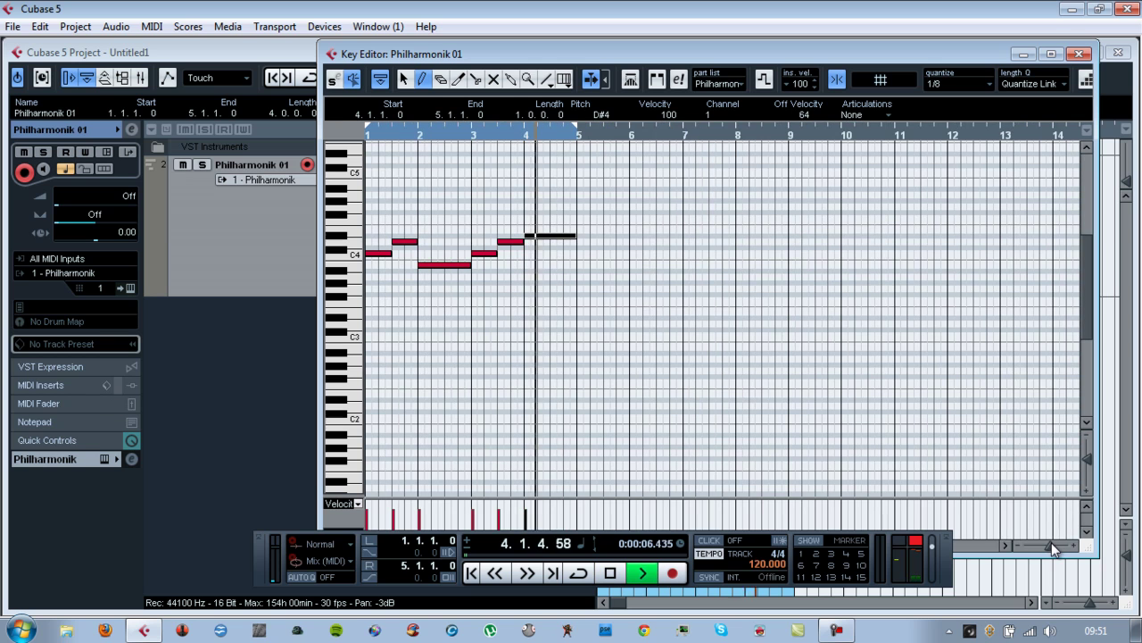
key(space)
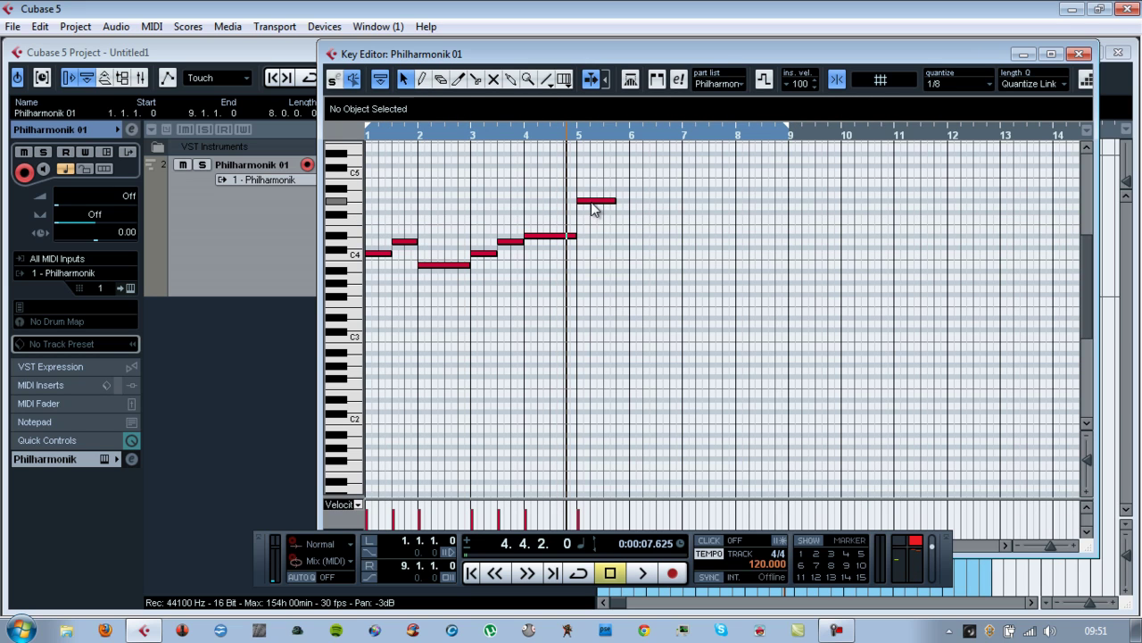
Complete the melody with half-bar G#4, A#4, B4 and G4 notes from bar 5 and a two-bar C4 from bar 7, and play it.
click(595, 200)
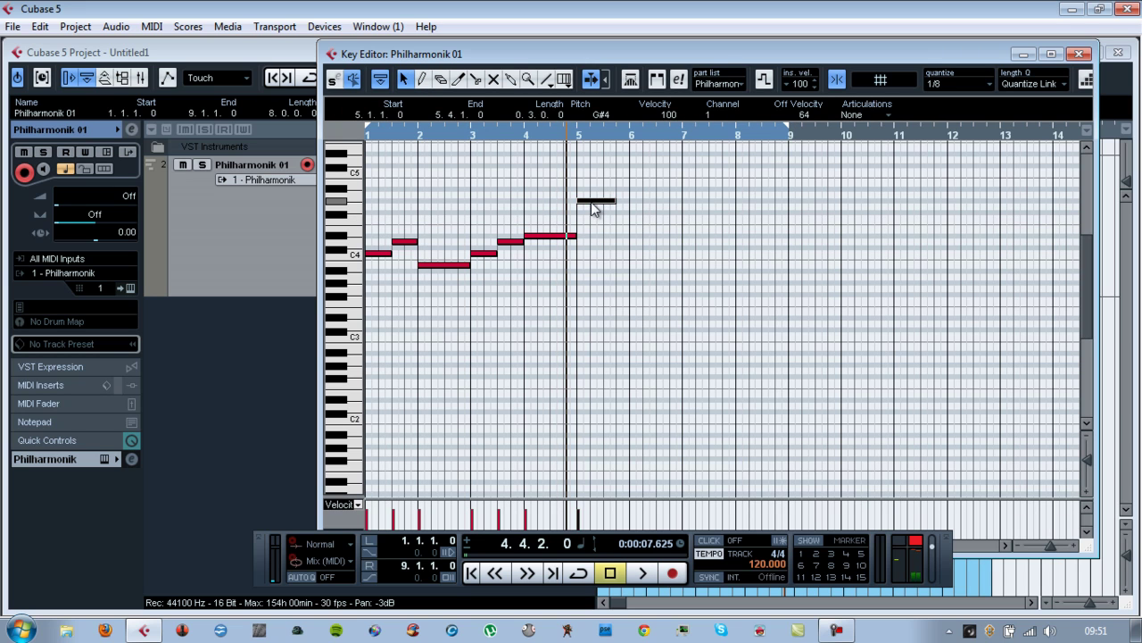
drag(613, 200, 787, 259)
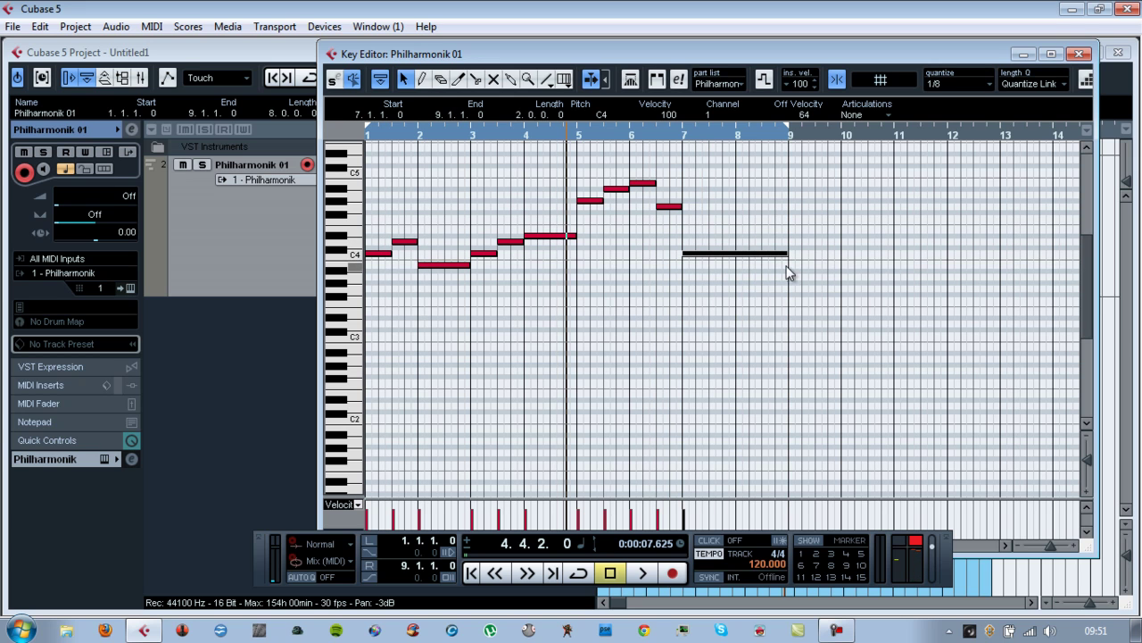
click(471, 573)
click(640, 572)
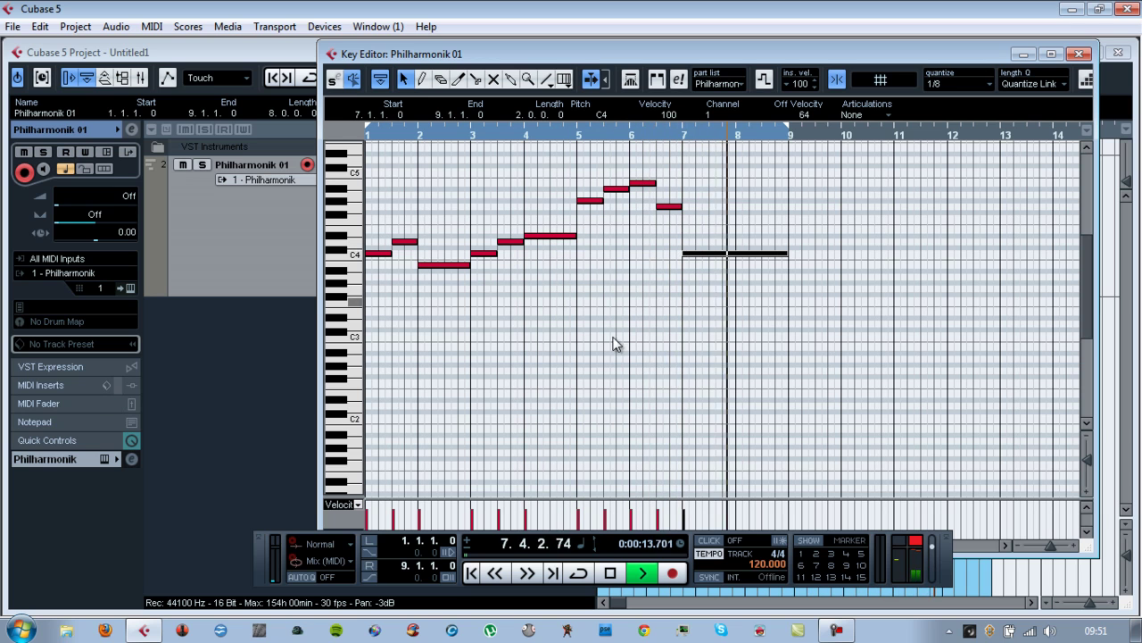
key(space)
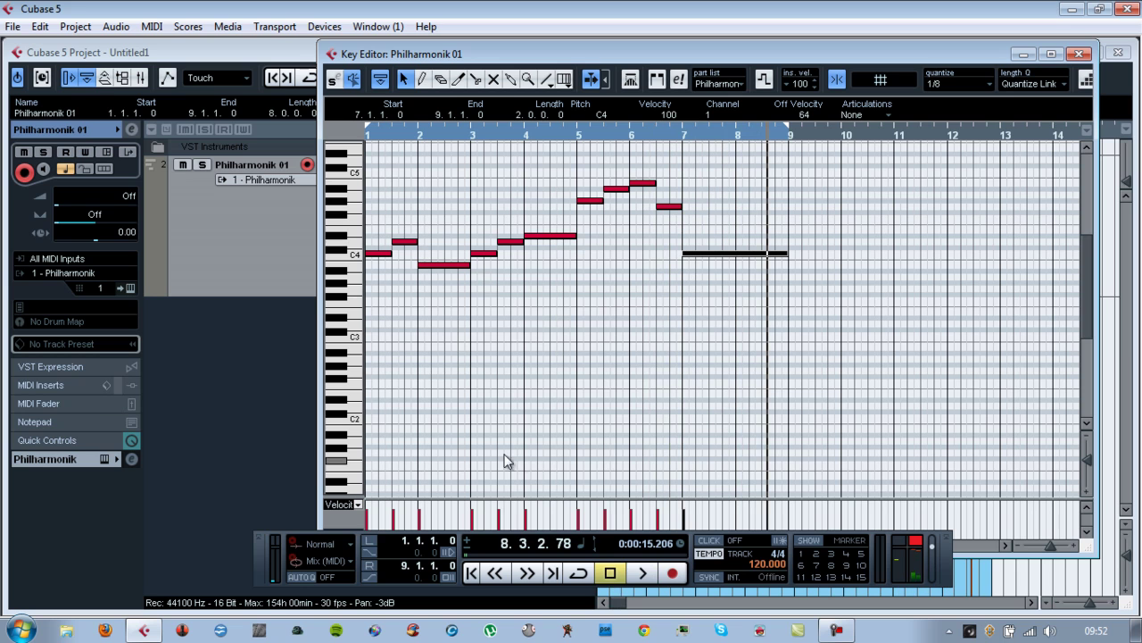
Draw a short D#3 at the start of bar 1 and a three-beat D#3 from beat 2, and play them back.
click(482, 340)
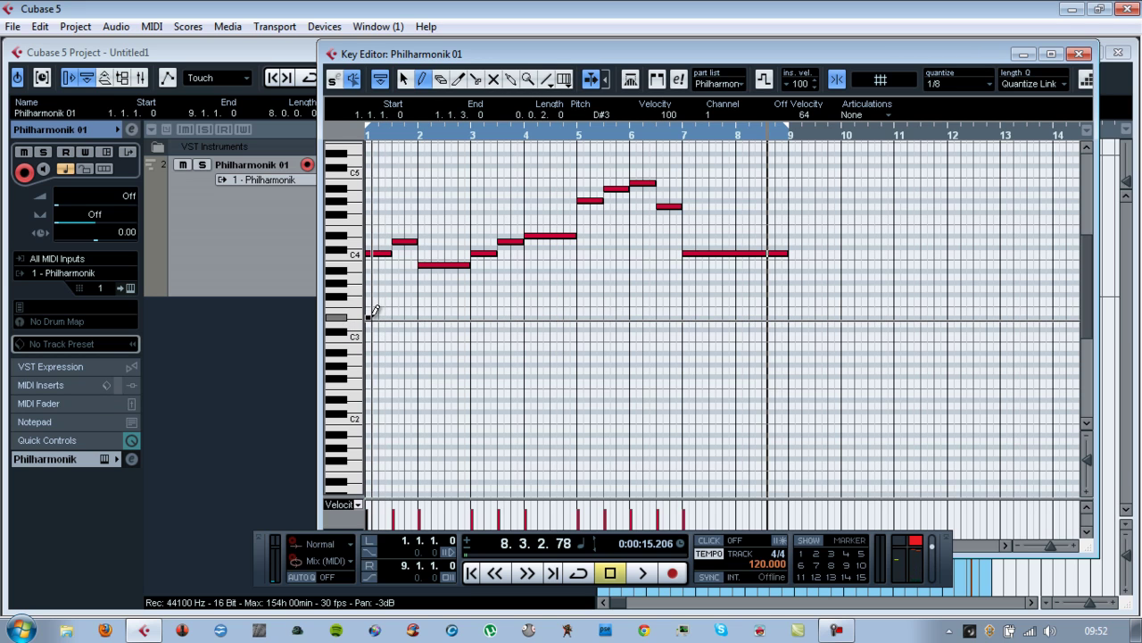
drag(381, 316, 416, 316)
click(612, 572)
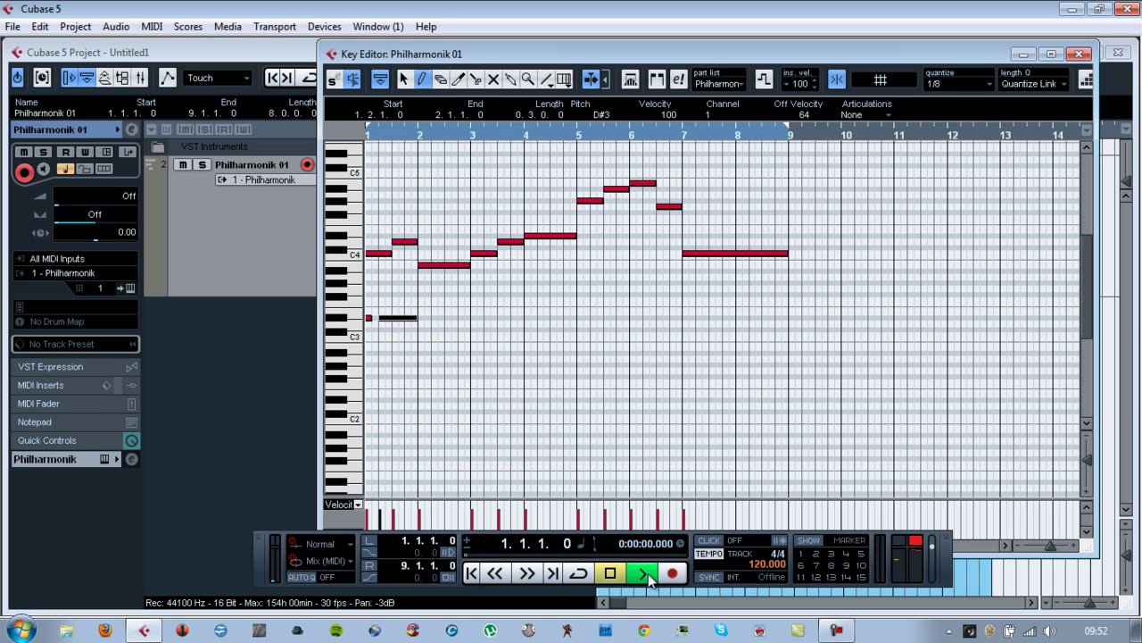
click(644, 573)
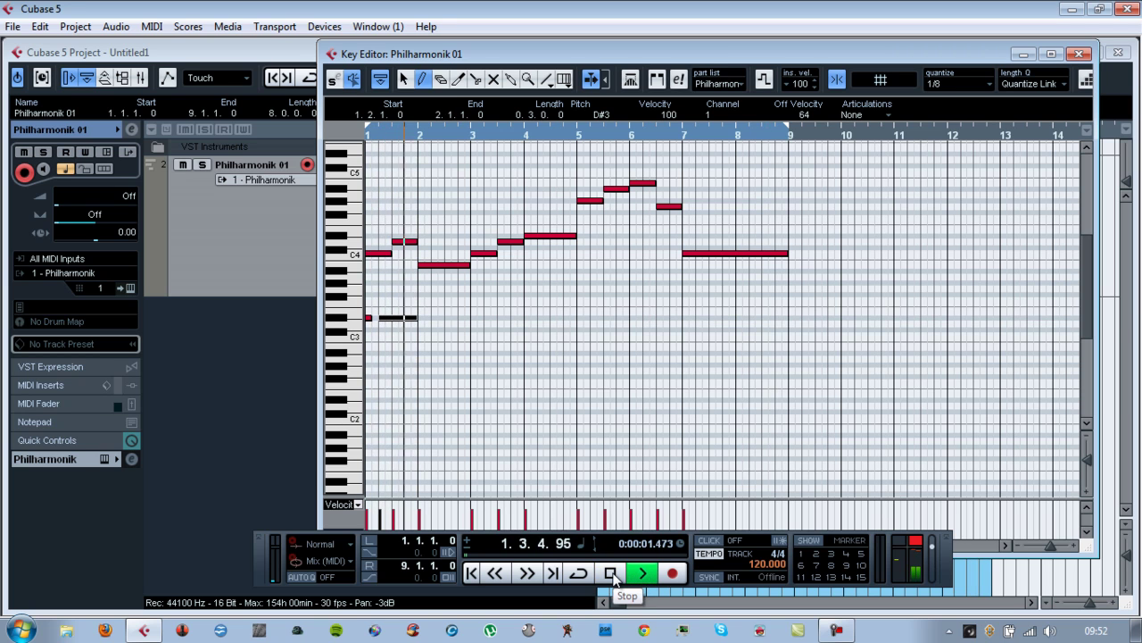
click(611, 573)
Copy the D#3 note pair from bar 1 into bars 2, 3 and 4, lowering the bar 2 copy to D3.
right_click(445, 350)
click(452, 358)
drag(448, 351, 527, 321)
key(space)
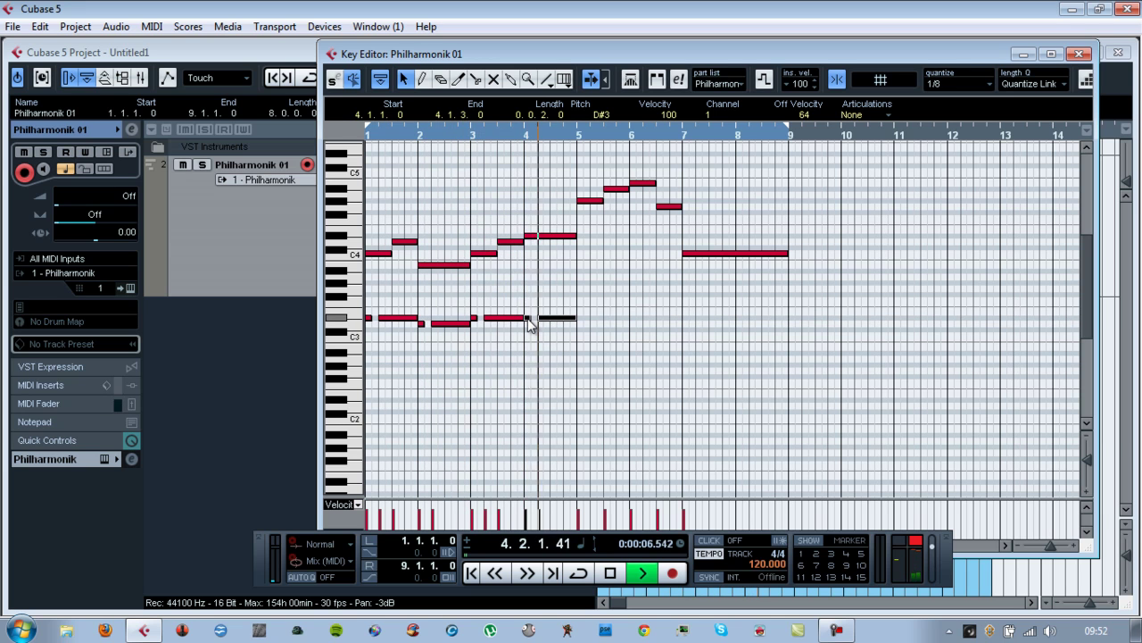
key(space)
Lower the note pair in bar 4 to A#2 and place a D#3 copy of the pair in bar 5.
drag(528, 330, 587, 323)
key(space)
key(space)
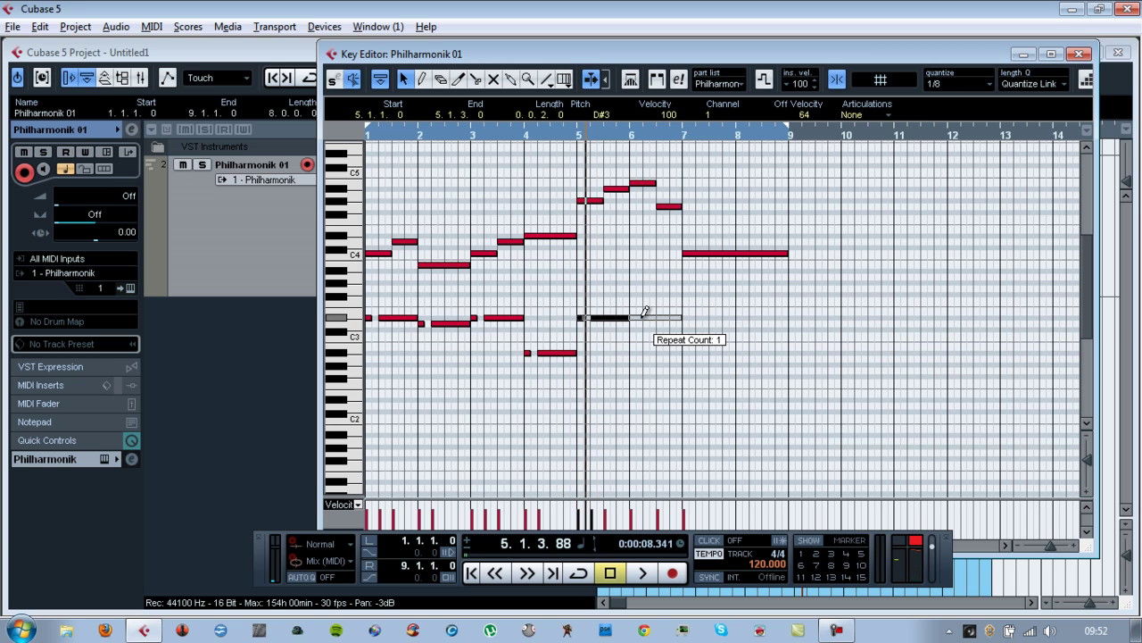
key(Delete)
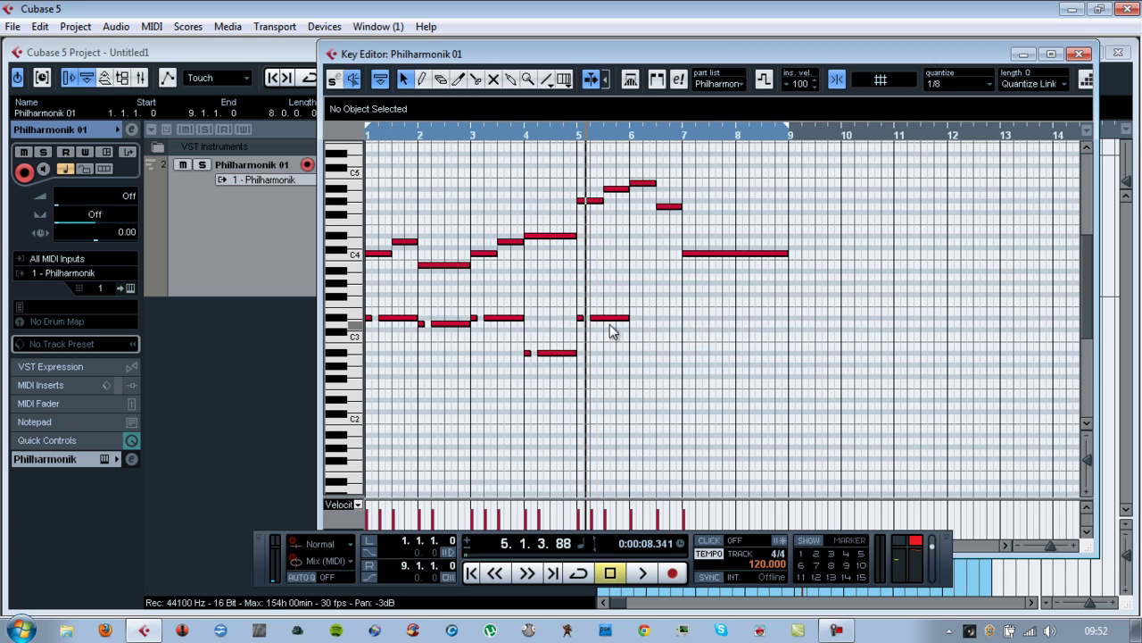
Continue the lower line with a D3 pair in bar 6, a D#3 pair in bar 7 and a one-bar D#3 in bar 8.
drag(580, 304, 693, 330)
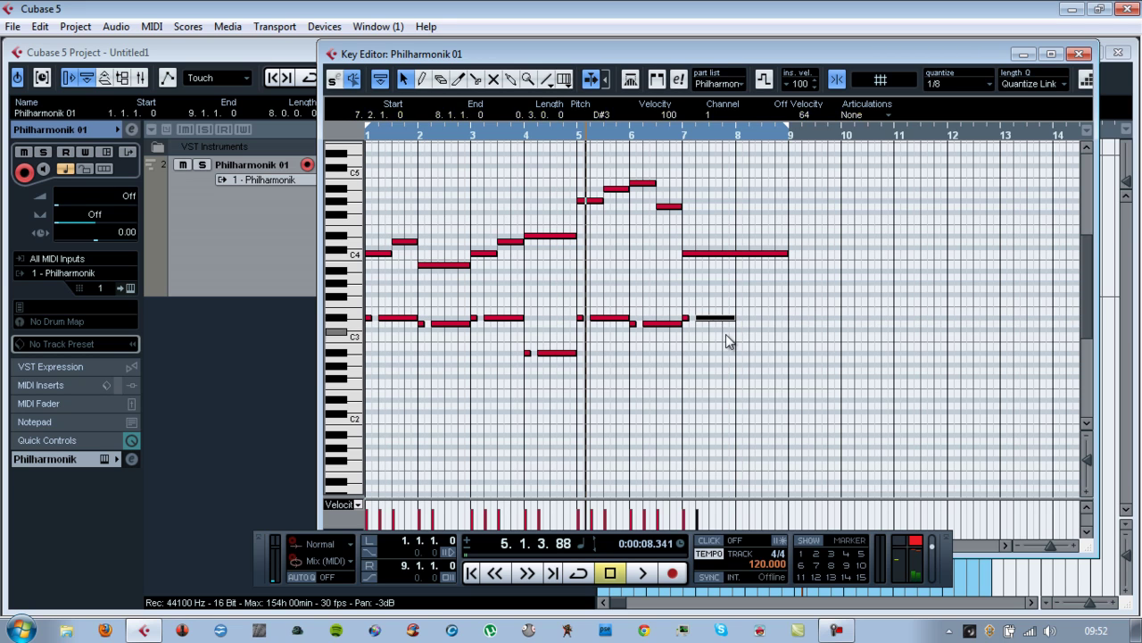
click(728, 340)
drag(738, 317, 788, 322)
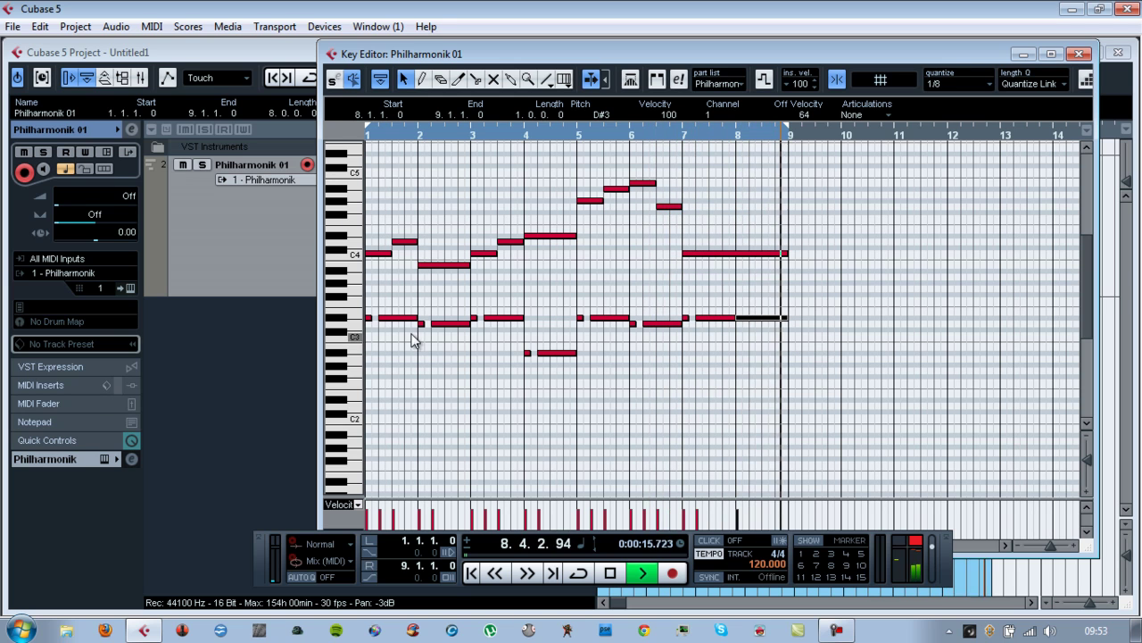
Copy the D#3 note pair in bar 1 up to G3 and play it back from the start.
drag(408, 340, 377, 287)
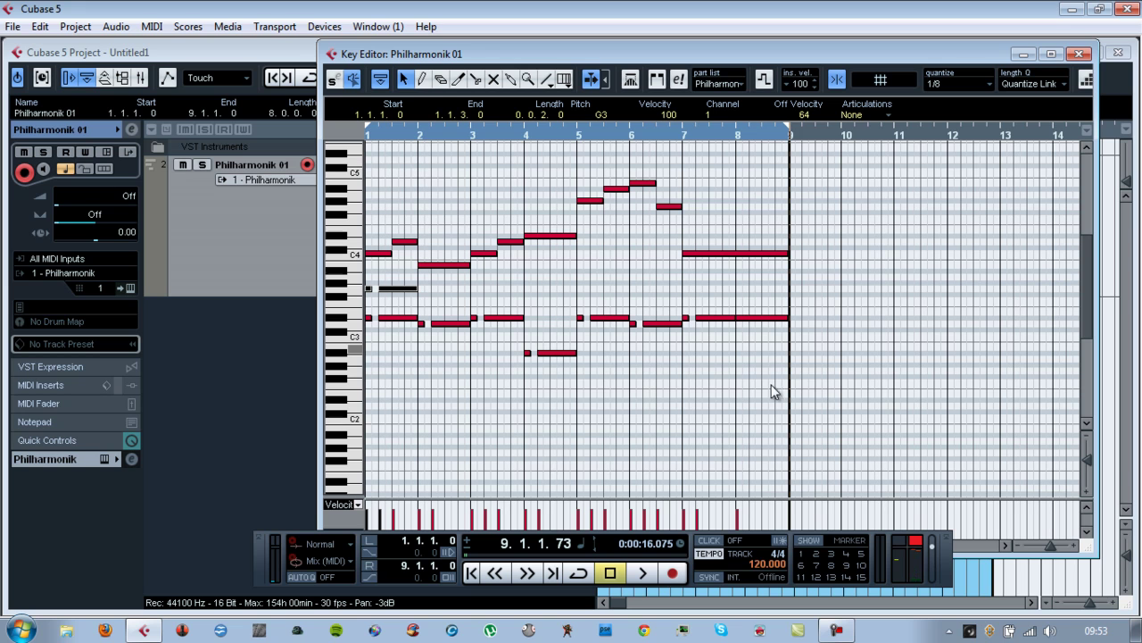
key(Home)
key(space)
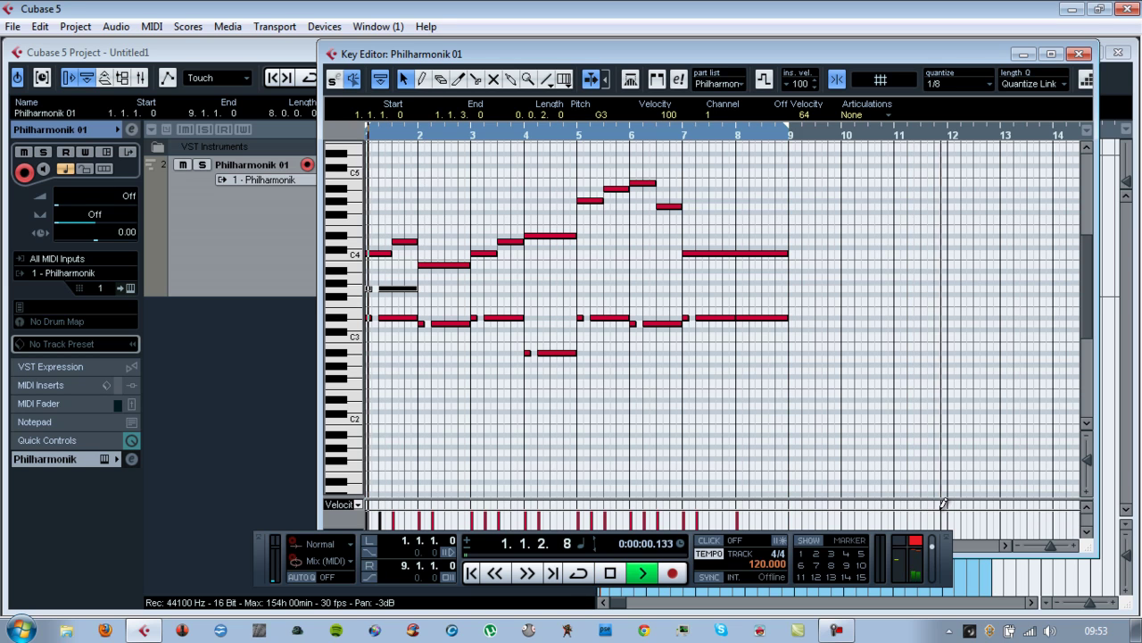
key(space)
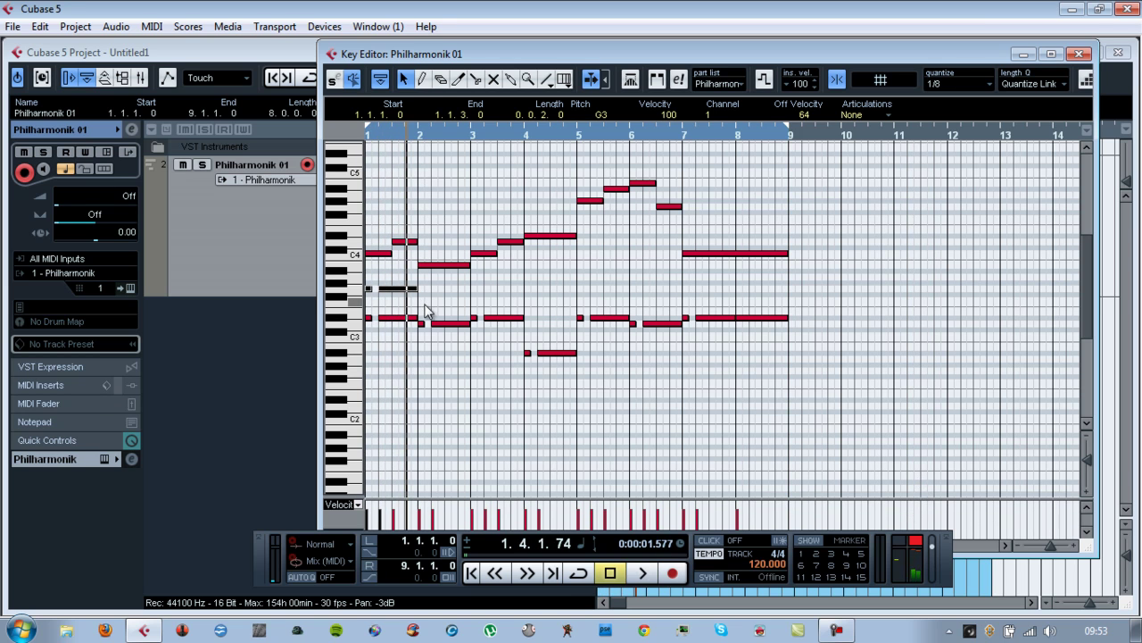
Copy the G3 note pair from bar 1 into bars 2, 3 and 4, auditioning the harmony.
click(395, 301)
drag(371, 288, 434, 291)
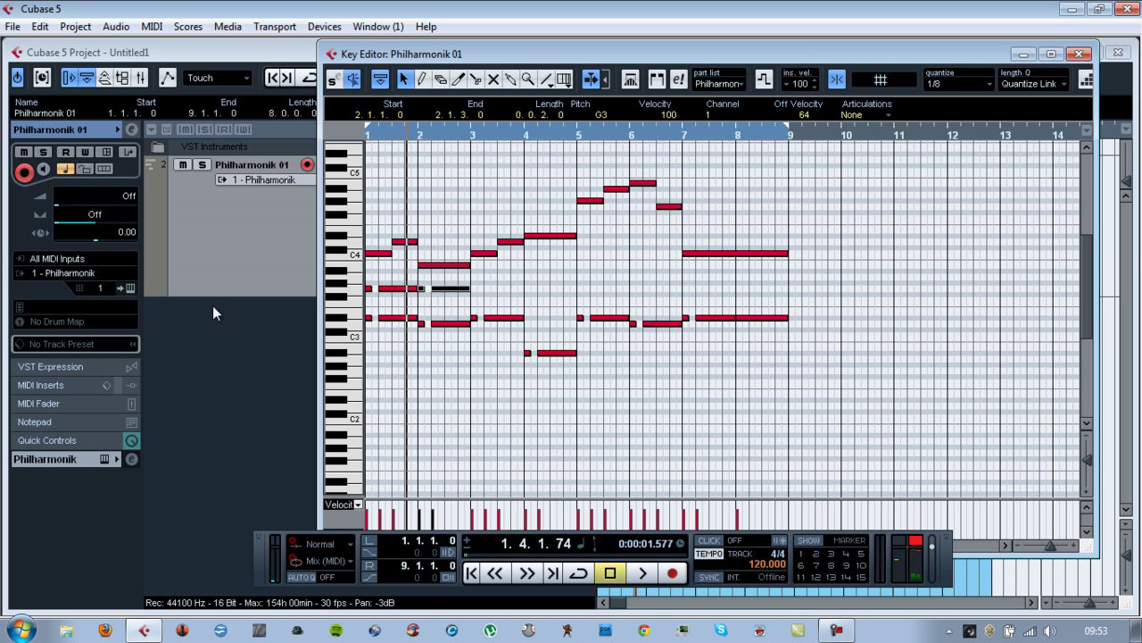
key(space)
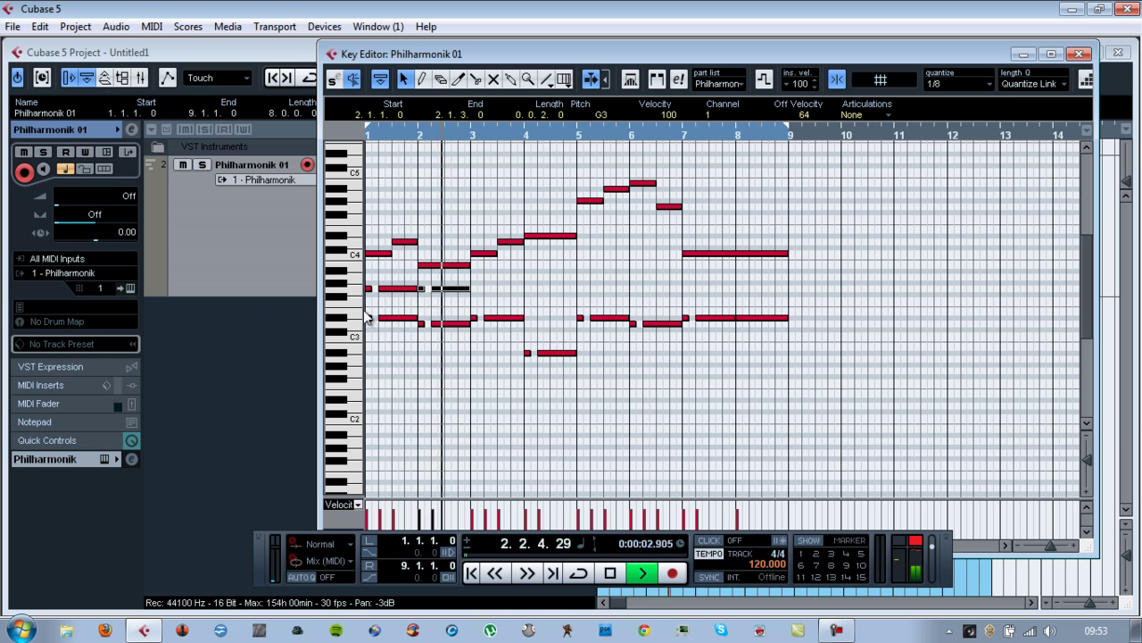
key(space)
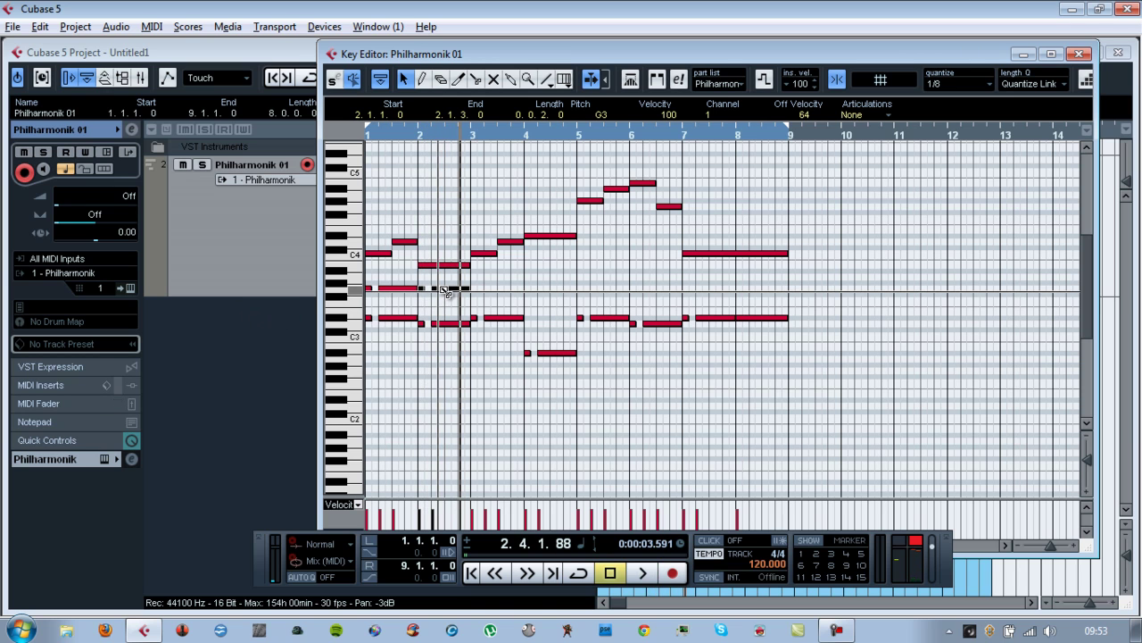
drag(458, 292, 552, 295)
key(space)
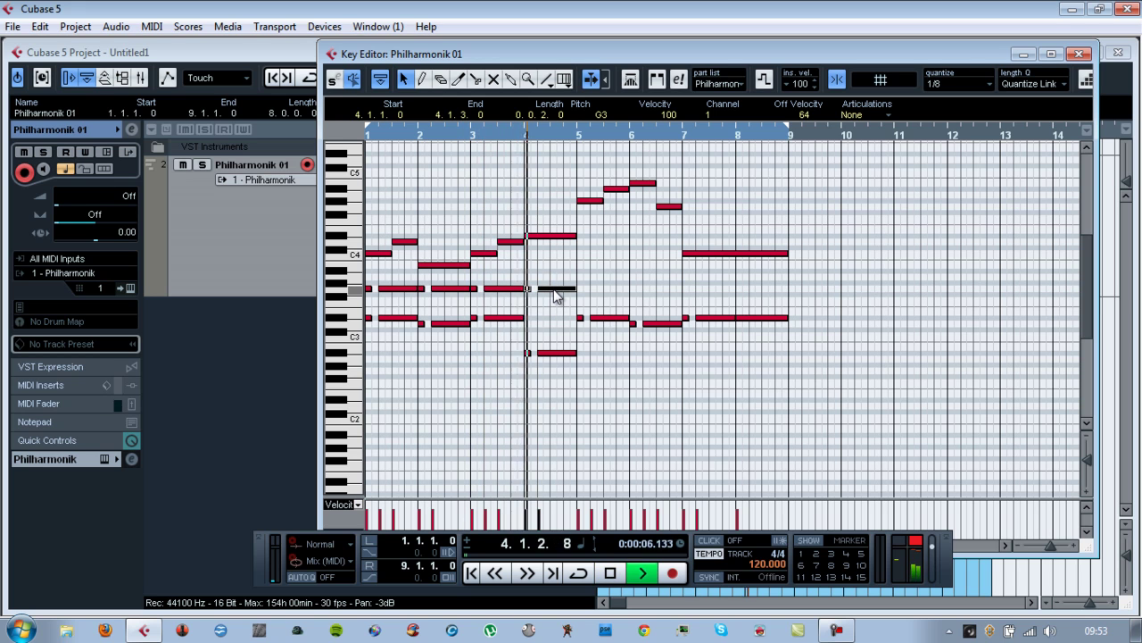
key(space)
Continue the upper harmony with a G#3 pair in bar 5, G3 pairs in bars 6 and 7 and a one-bar G3 in bar 8.
mouse_move(562, 293)
mouse_down()
mouse_move(630, 309)
mouse_move(604, 286)
mouse_move(673, 299)
mouse_move(670, 286)
mouse_move(720, 297)
mouse_move(784, 288)
mouse_up()
click(749, 300)
right_click(755, 288)
click(772, 287)
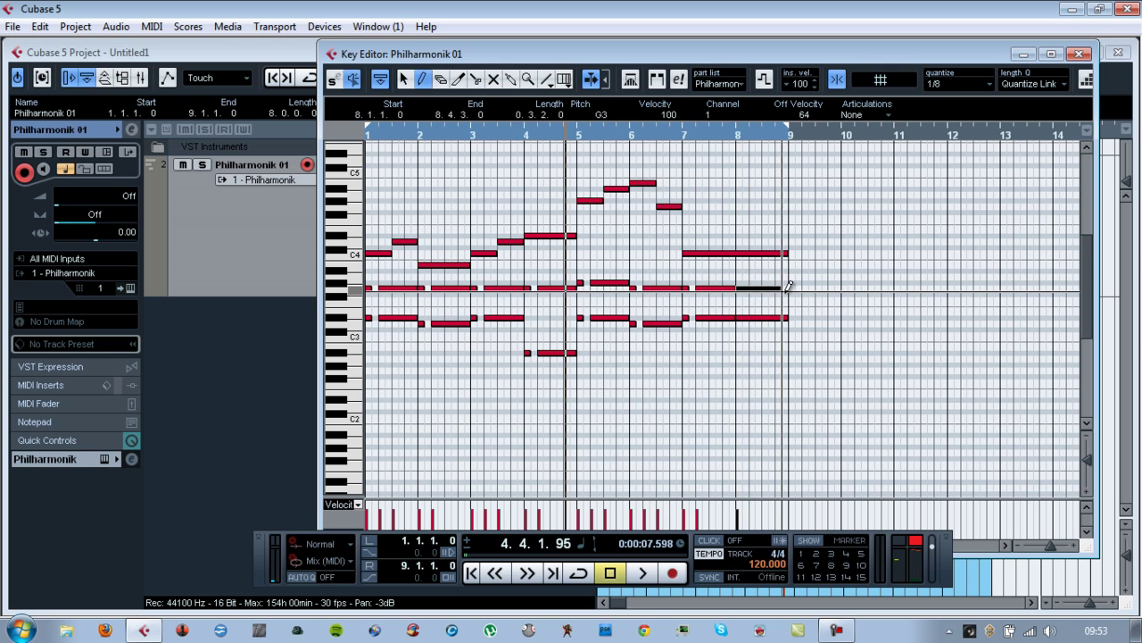
Play back the harmonised part and replay it from late in bar 4.
key(space)
right_click(553, 334)
click(554, 333)
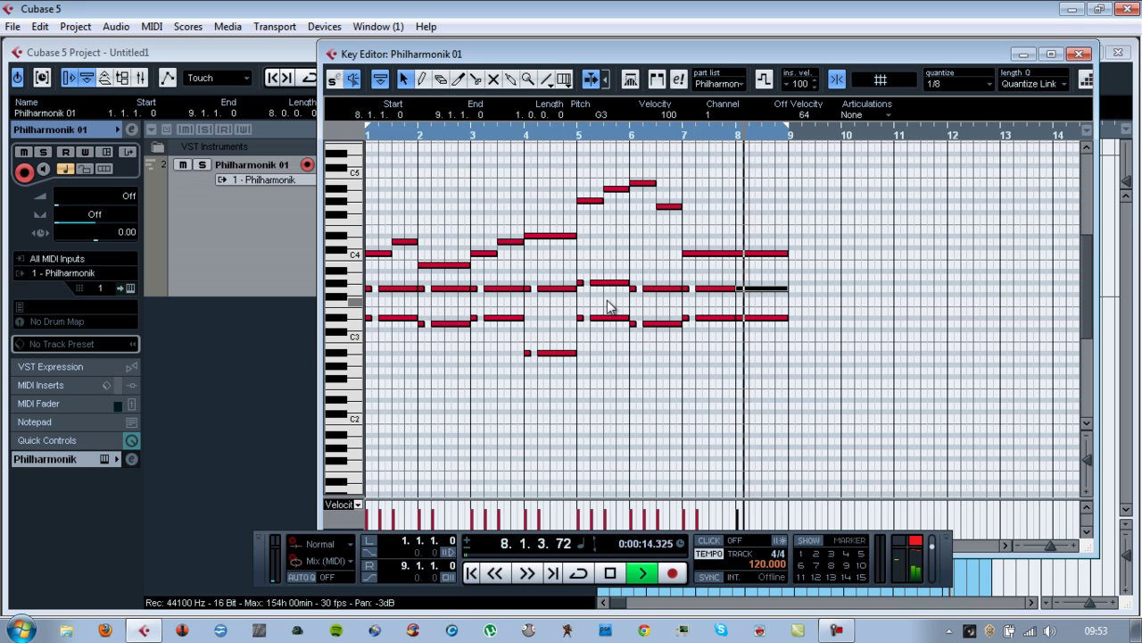
click(565, 136)
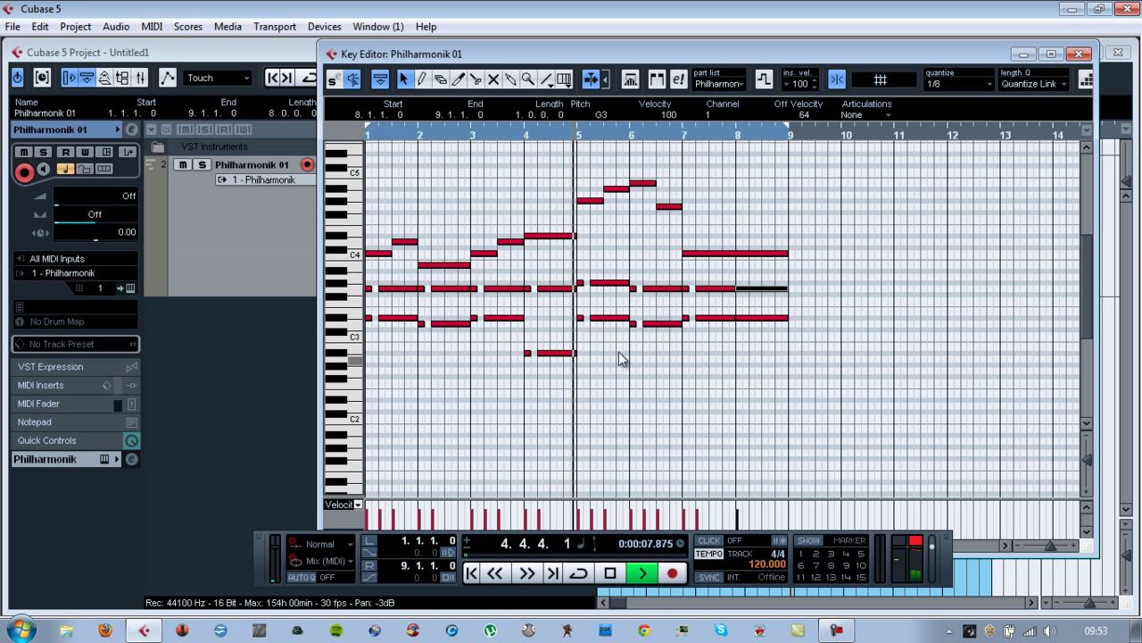
key(space)
Add a lower copy of the note pair at C3 in bar 5 and another at B2 in bar 6.
click(578, 278)
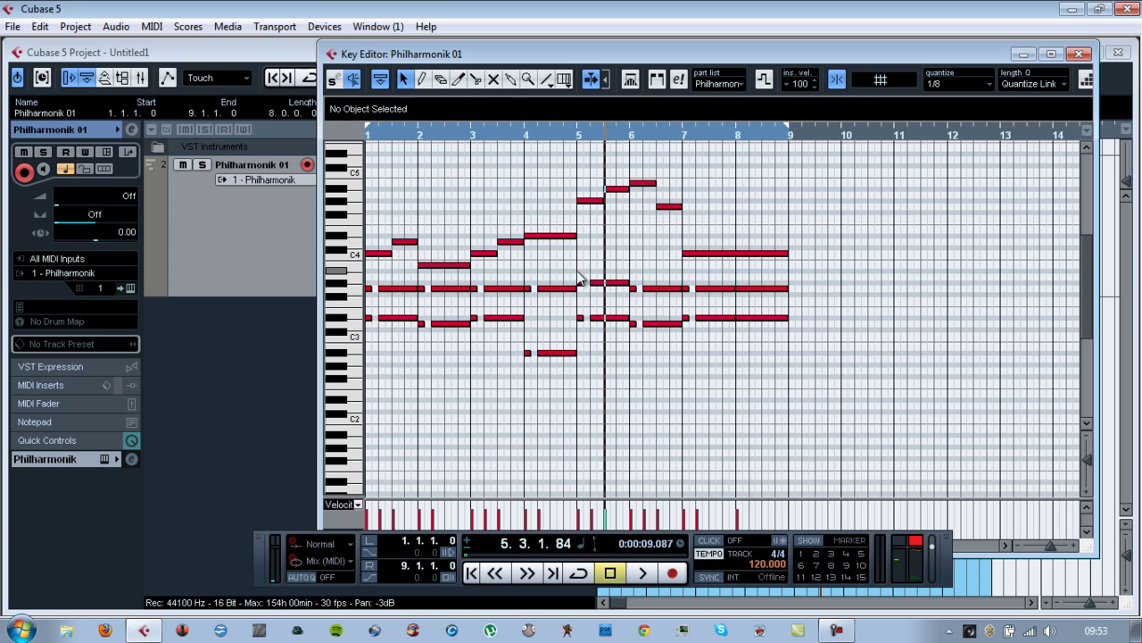
click(611, 283)
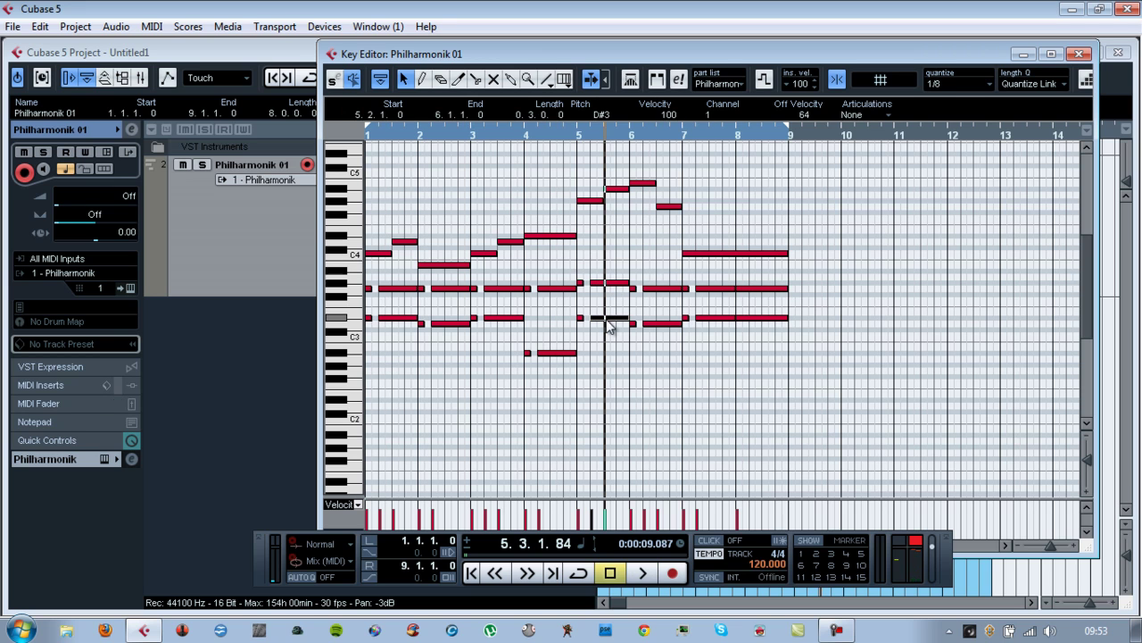
drag(582, 268, 618, 287)
alt+click(607, 278)
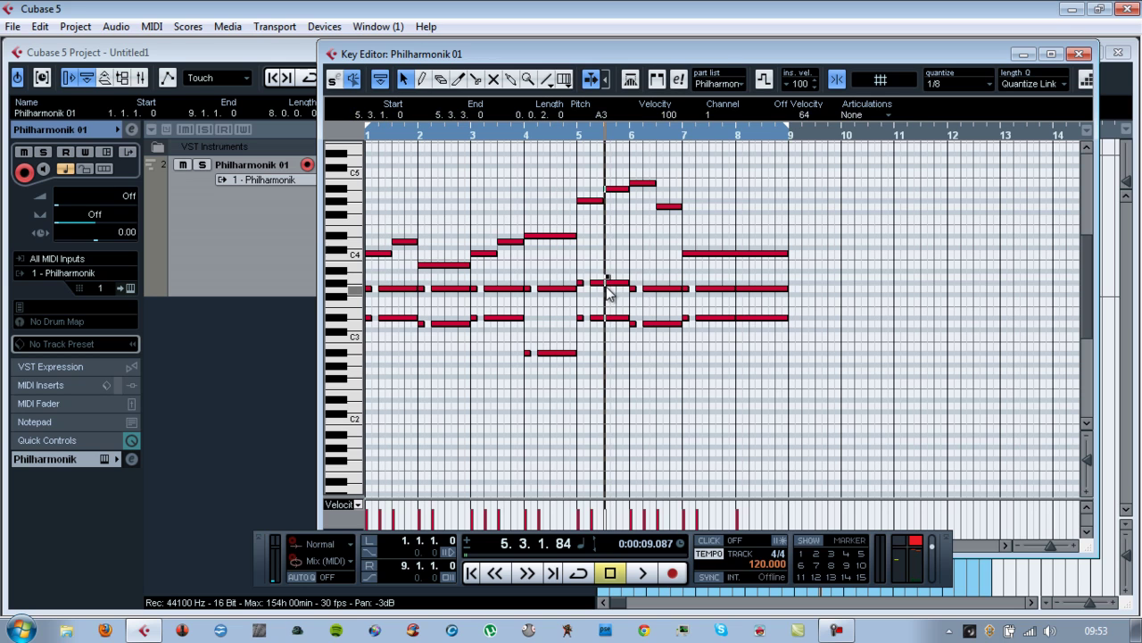
click(607, 299)
drag(584, 286, 658, 350)
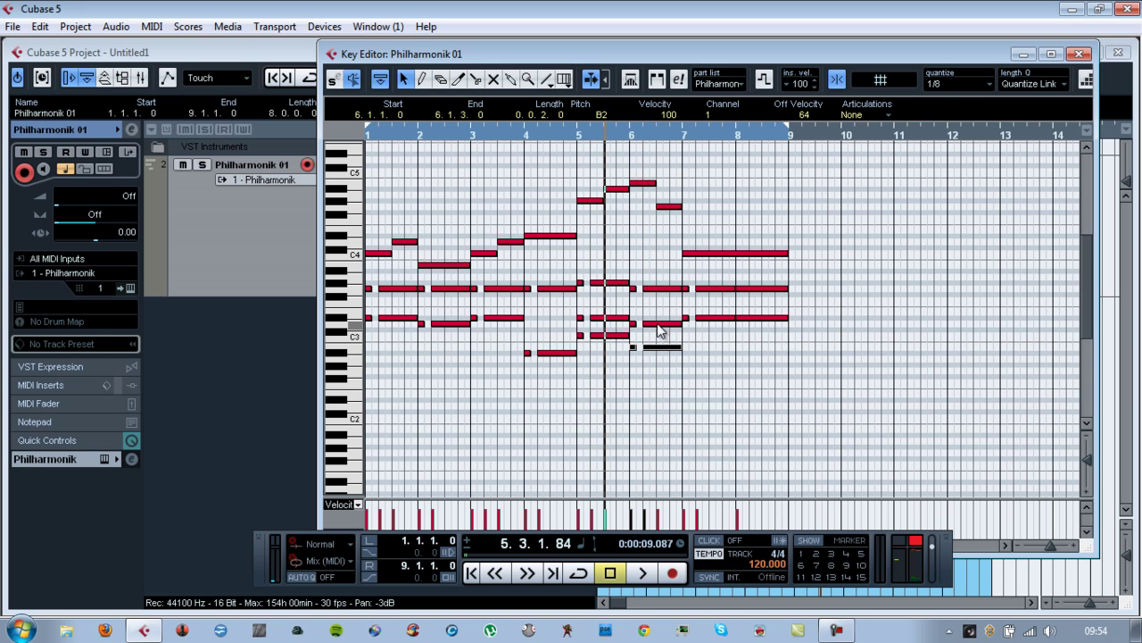
Lower the upper note pair in bar 6 to F3, and copy a C3 pair into bar 7, auditioning the harmony.
drag(631, 275, 654, 304)
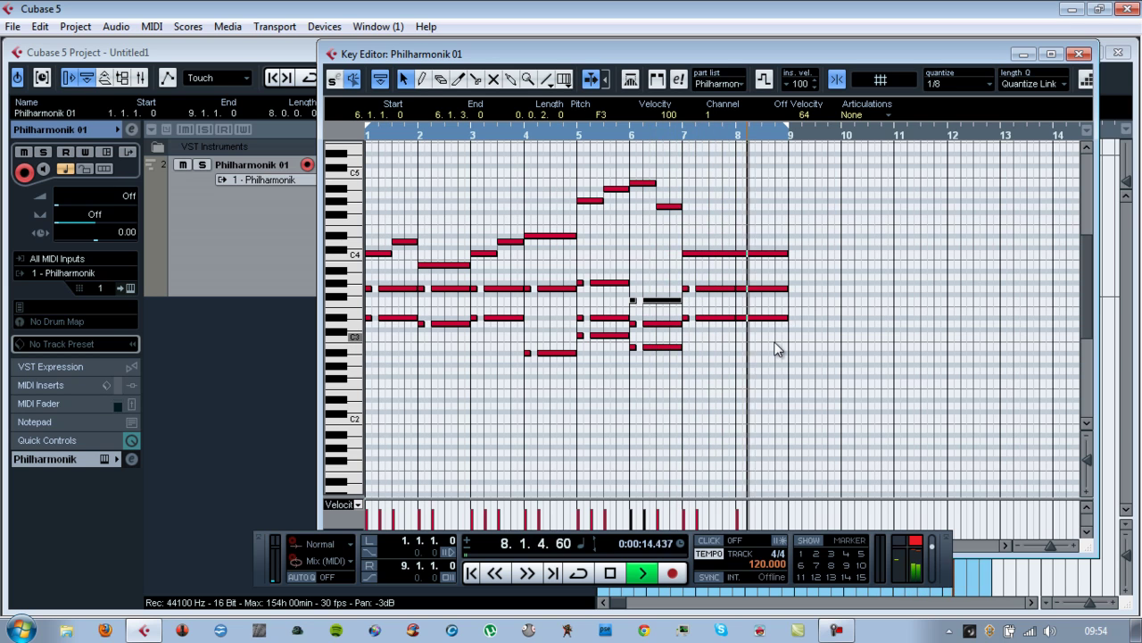
key(space)
drag(727, 344, 690, 337)
click(684, 136)
key(space)
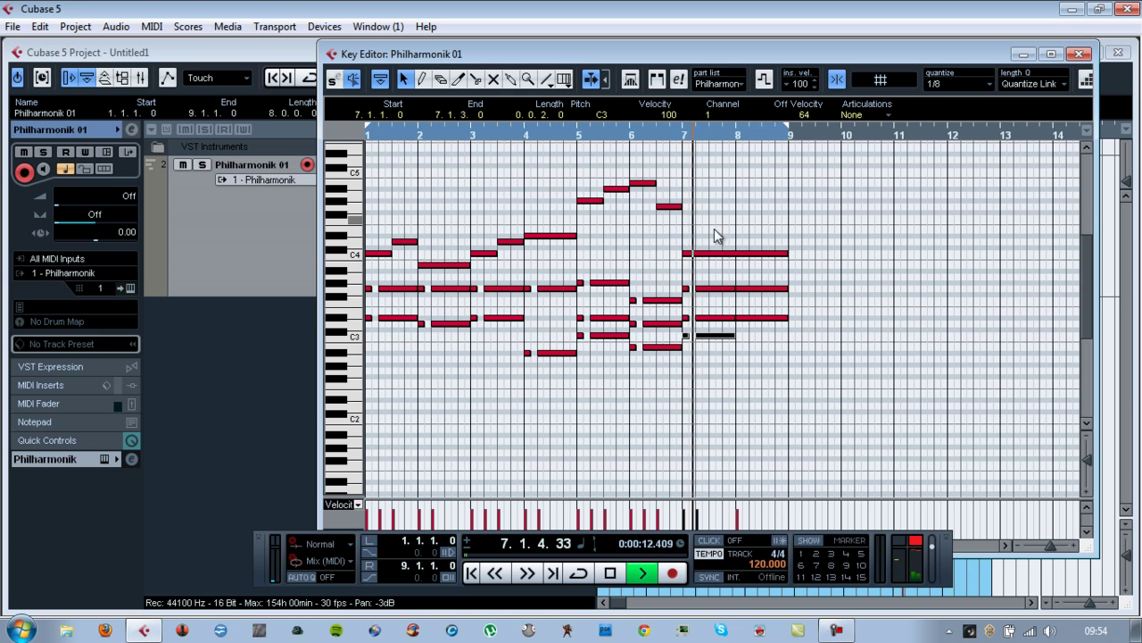
Lengthen the lower C3 notes of bar 7 to the end of bar 8 and close the Key Editor.
right_click(765, 335)
click(791, 332)
key(space)
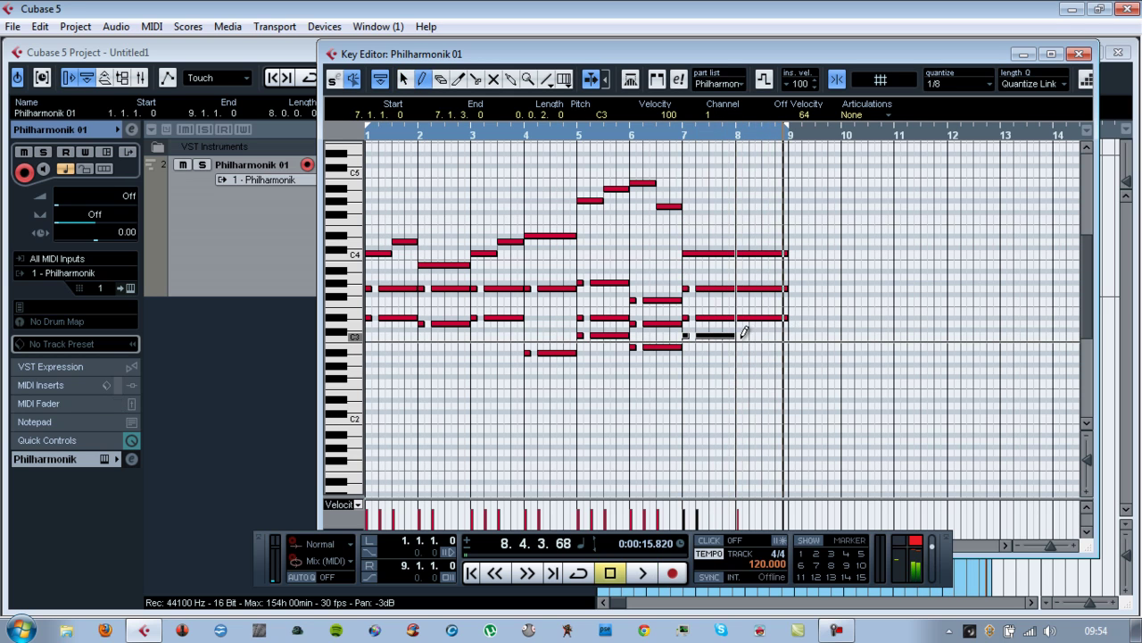
key(1)
drag(743, 332, 786, 335)
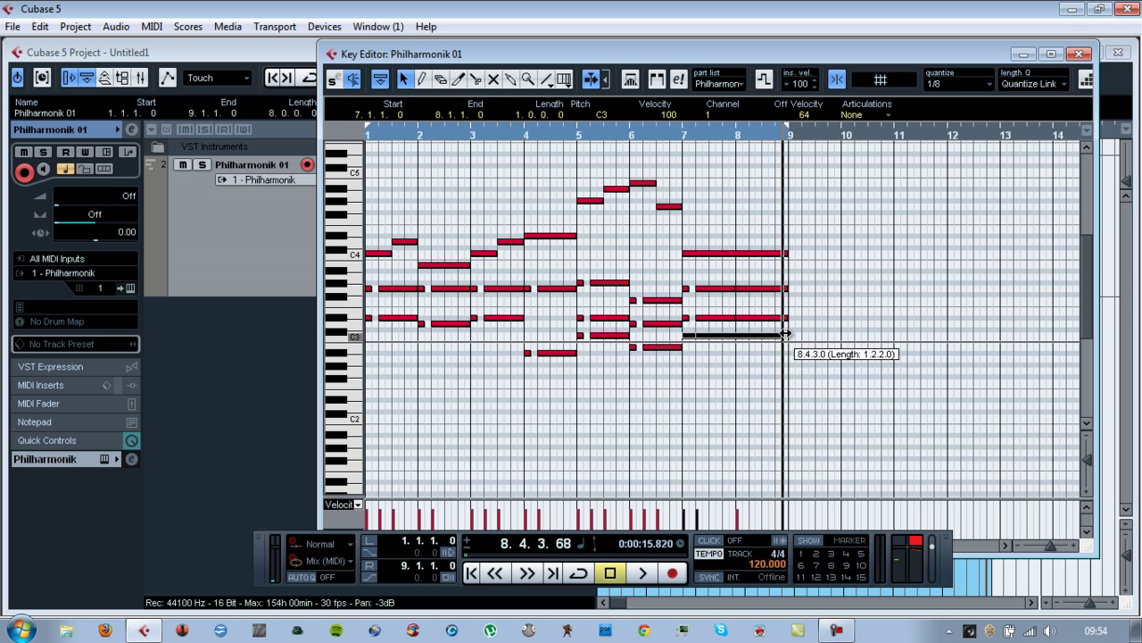
click(1077, 56)
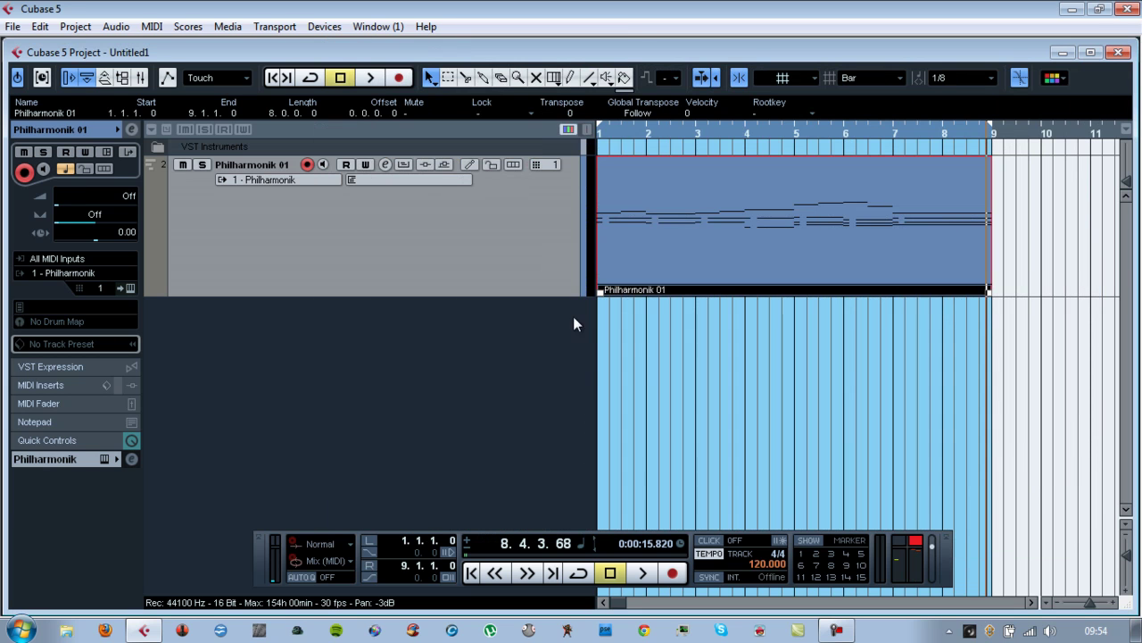
Load the Trombone 1 instrument into part 2 of the Philharmonik plug-in and close its window.
right_click(470, 340)
click(413, 347)
click(324, 26)
click(420, 247)
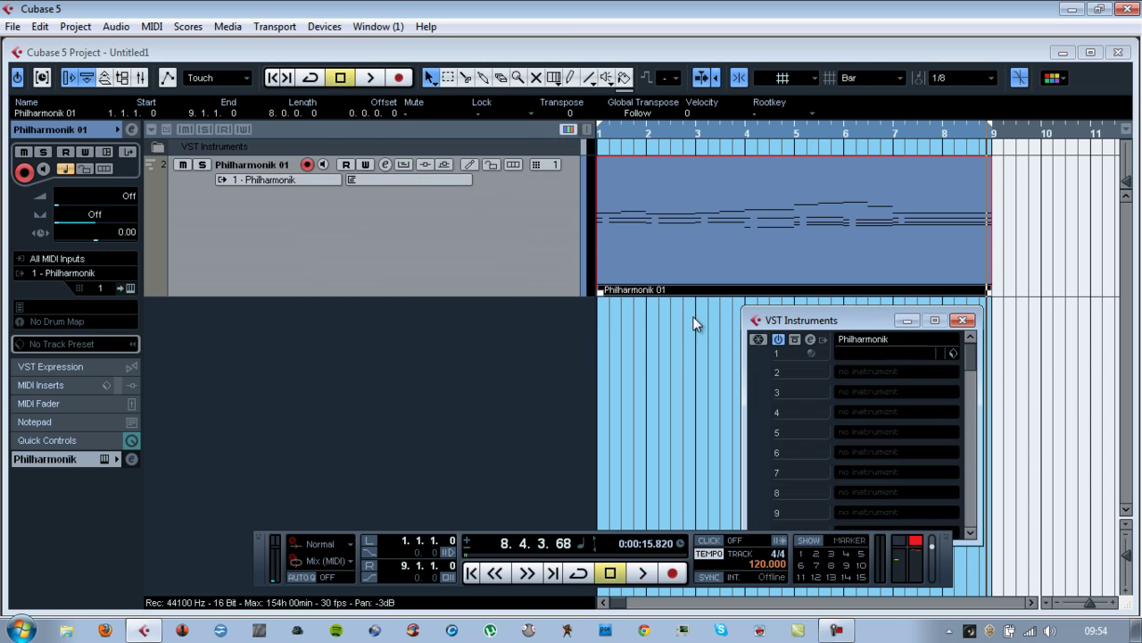
click(810, 340)
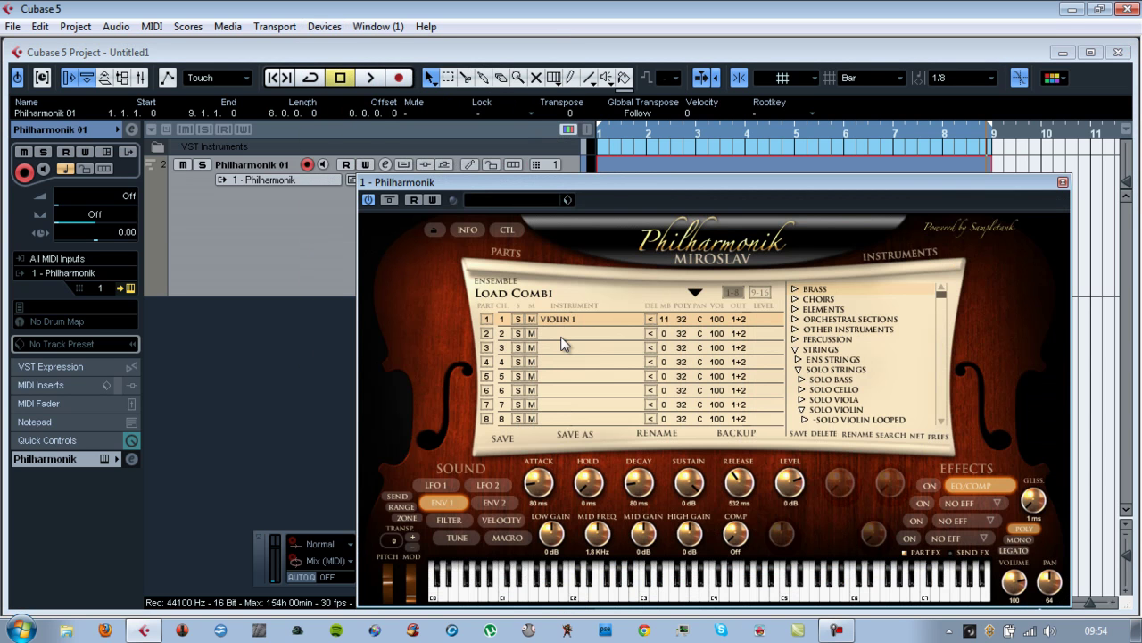
click(653, 334)
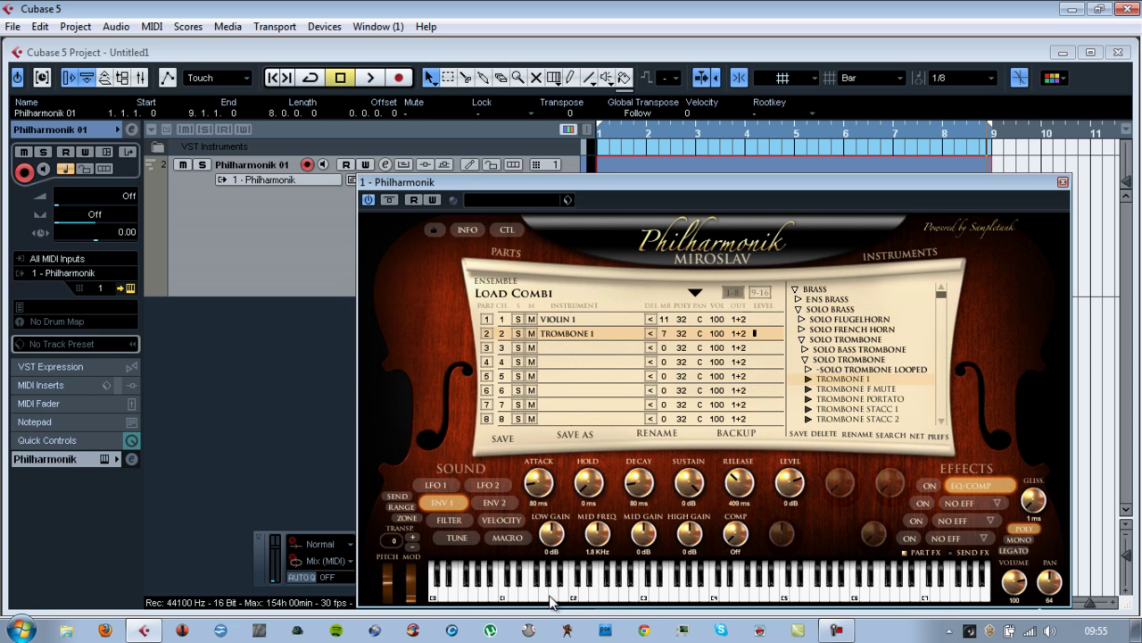
click(1061, 183)
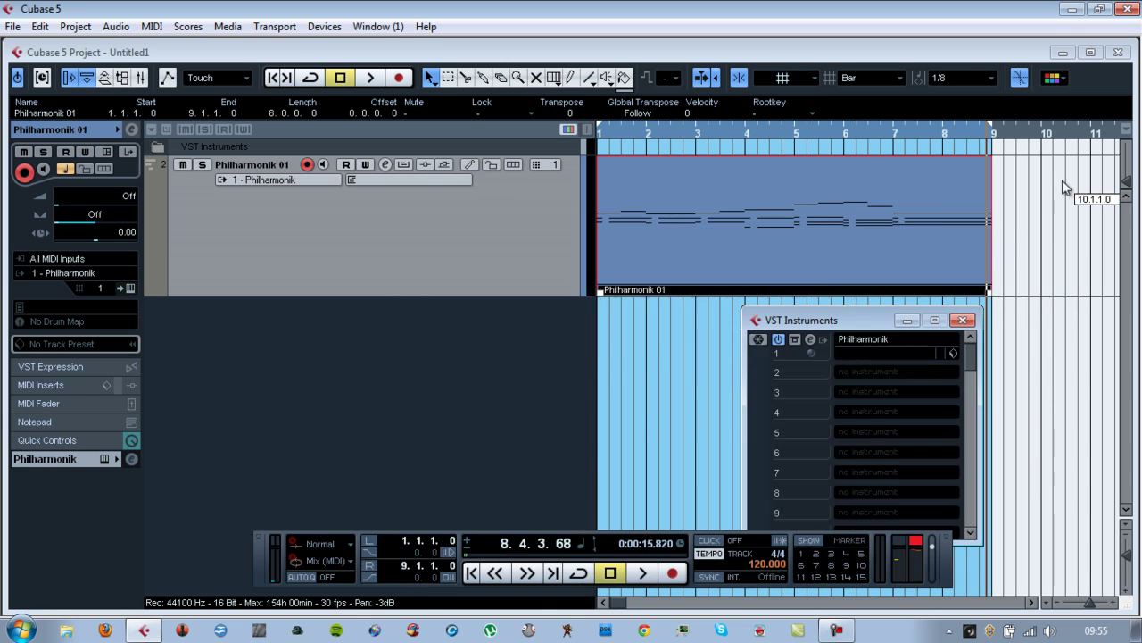
Add one MIDI track below the Philharmonik track and create an eight-bar part on it, opened in the Key Editor.
right_click(443, 358)
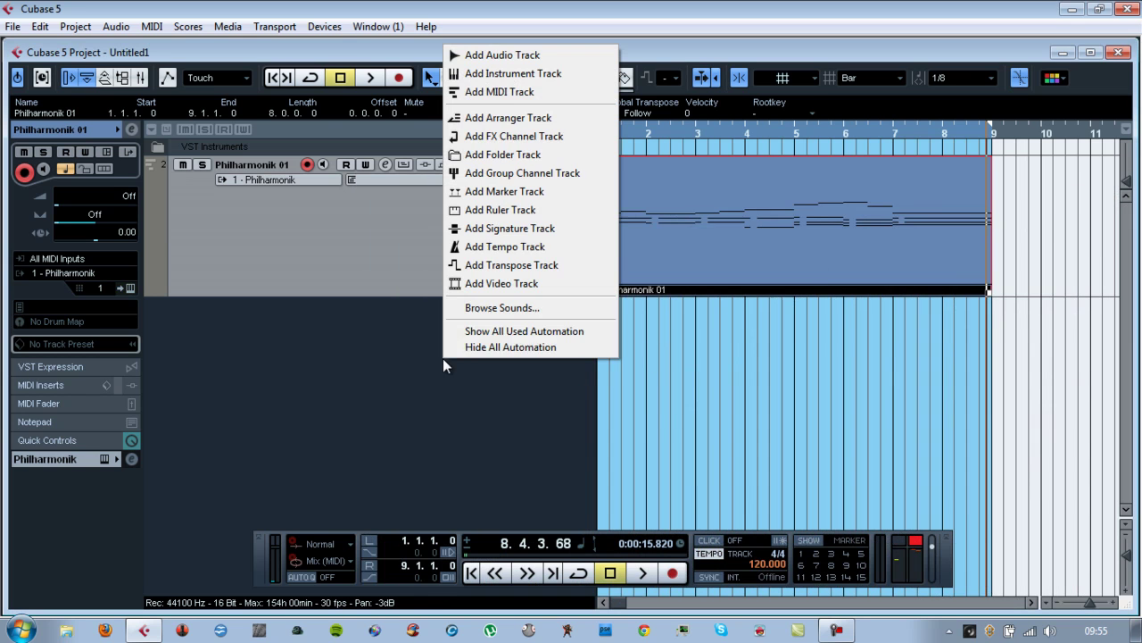
click(502, 93)
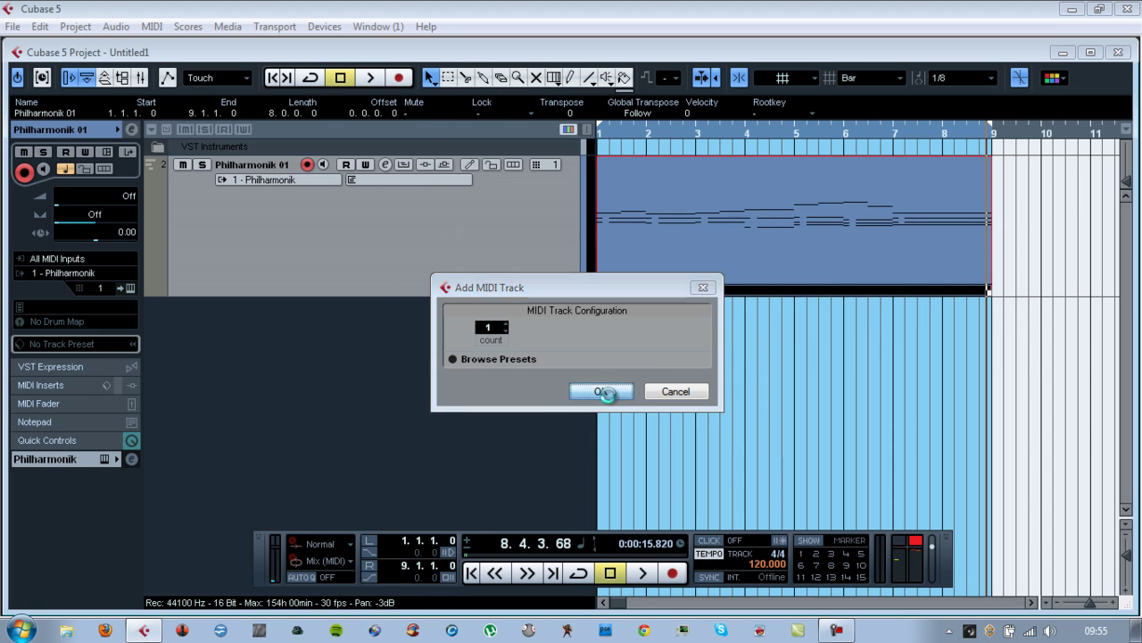
click(600, 392)
right_click(659, 328)
double_click(627, 357)
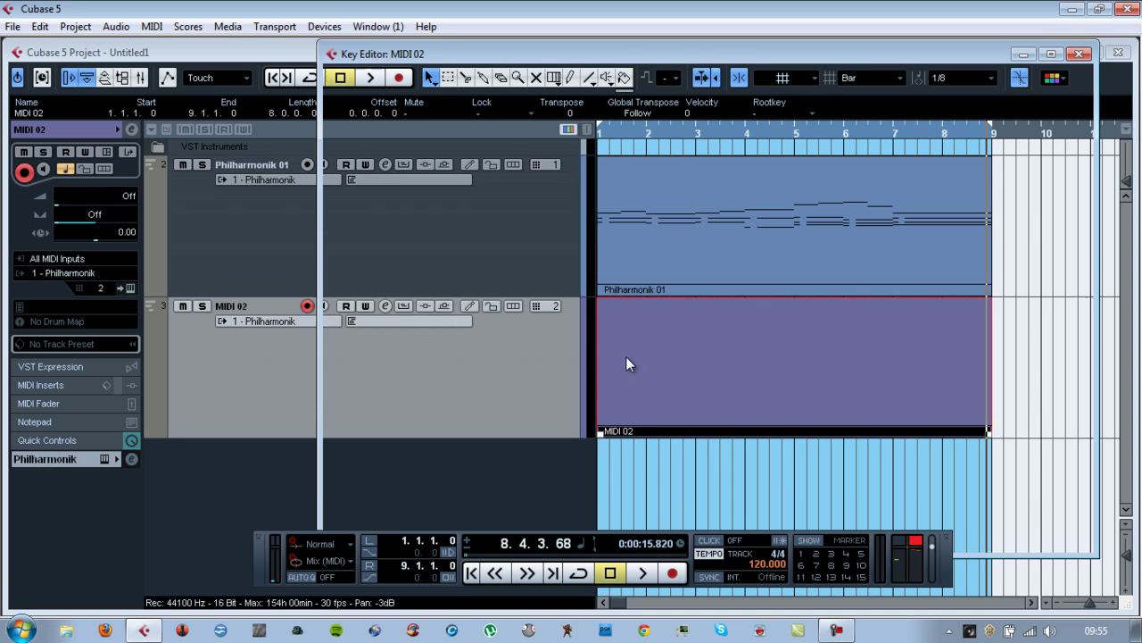
Draw one-bar bass notes at C2 in bar 1 and G1 in bar 2.
scroll(440, 410, down, 2)
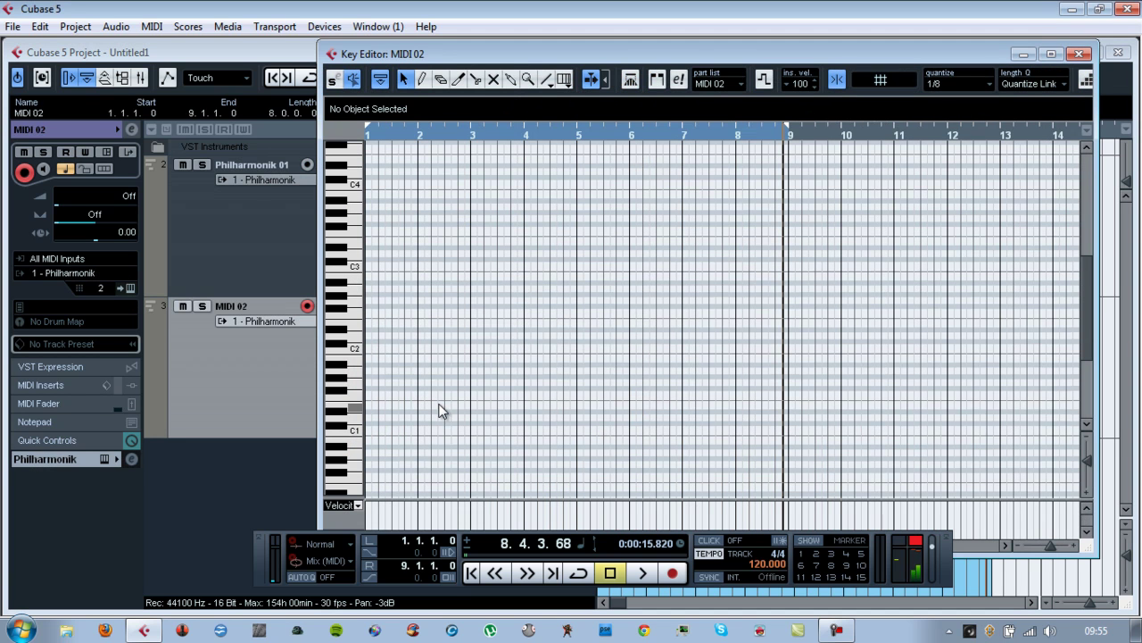
right_click(372, 354)
click(400, 334)
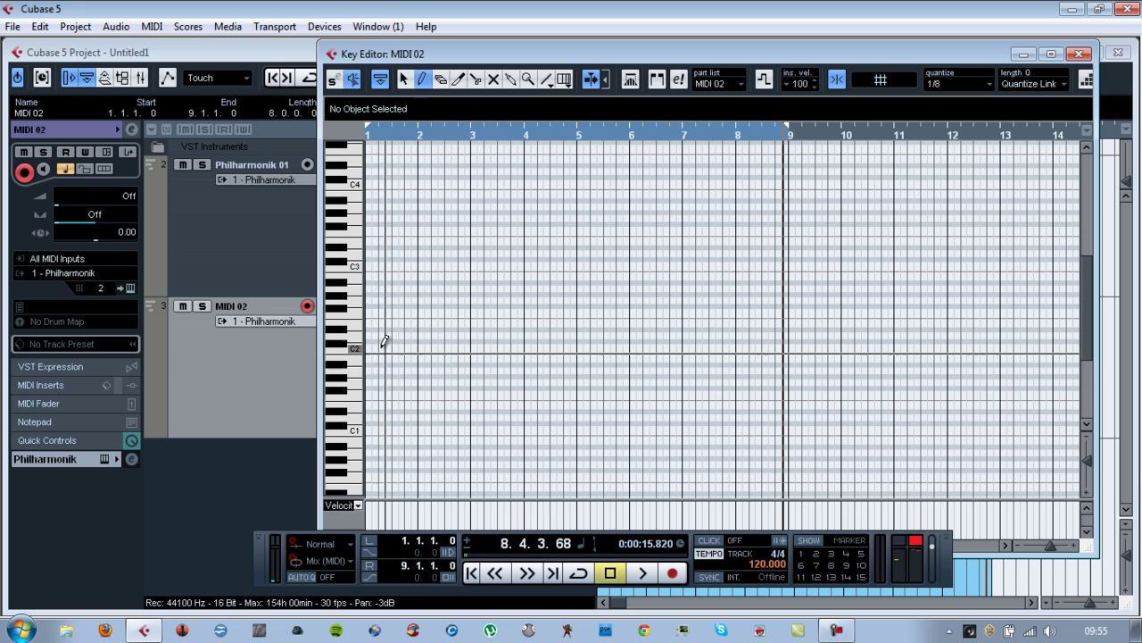
mouse_move(370, 348)
mouse_down()
mouse_move(447, 355)
mouse_move(447, 384)
mouse_up()
key(1)
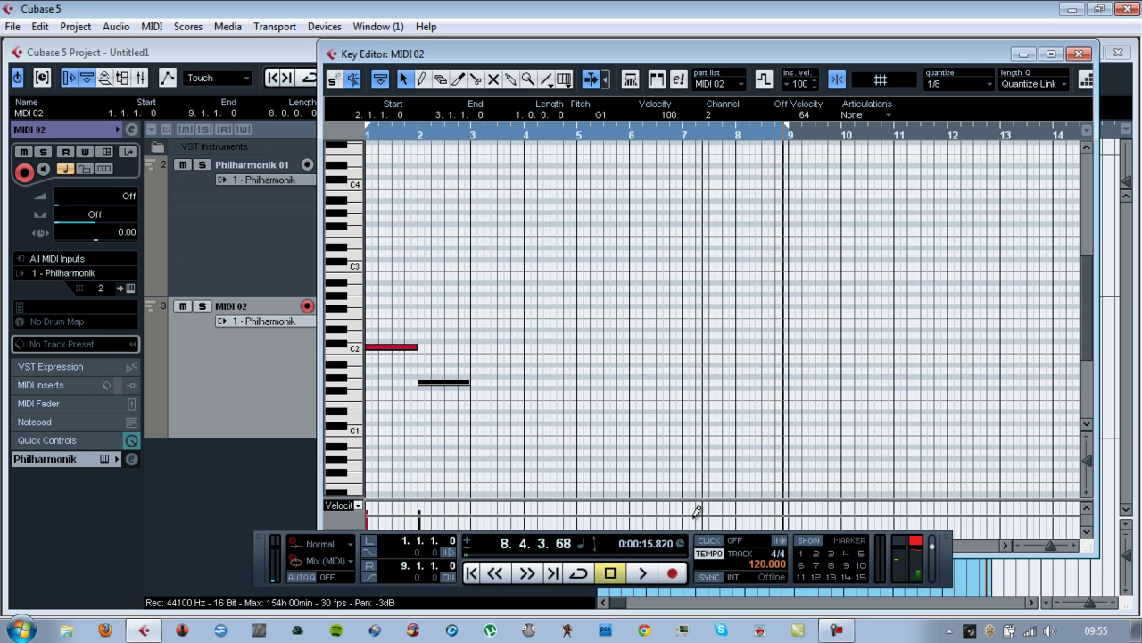
Audition the opening, then continue the one-bar bass notes with C2, D#2, G#1, G1, C2 and C2 in bars 3 to 8.
click(472, 573)
click(644, 573)
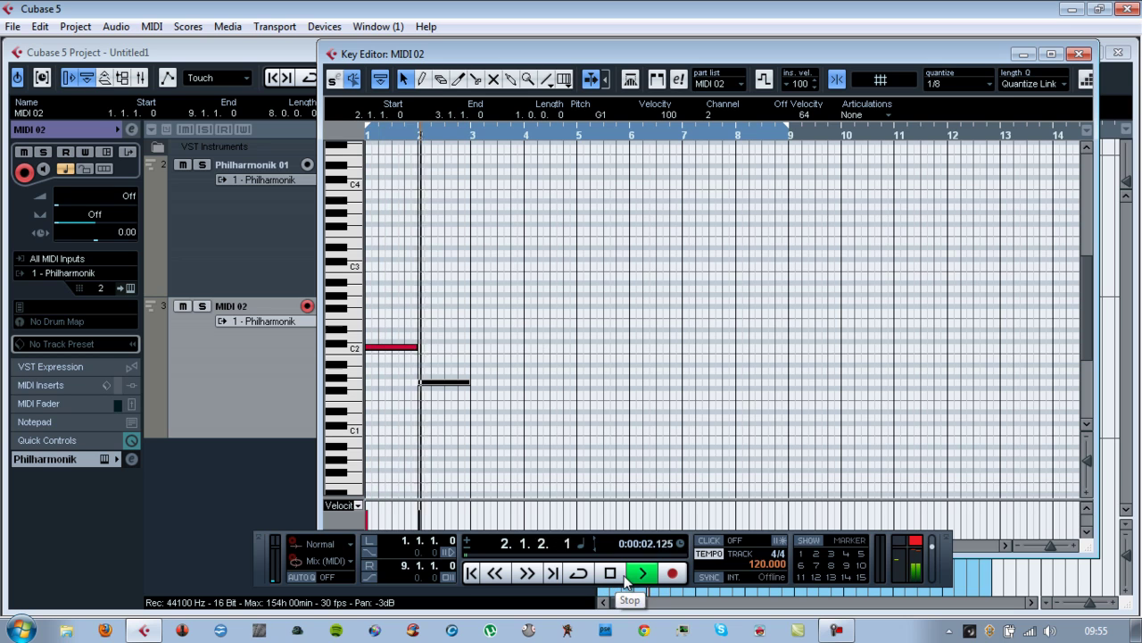
key(space)
drag(394, 347, 702, 349)
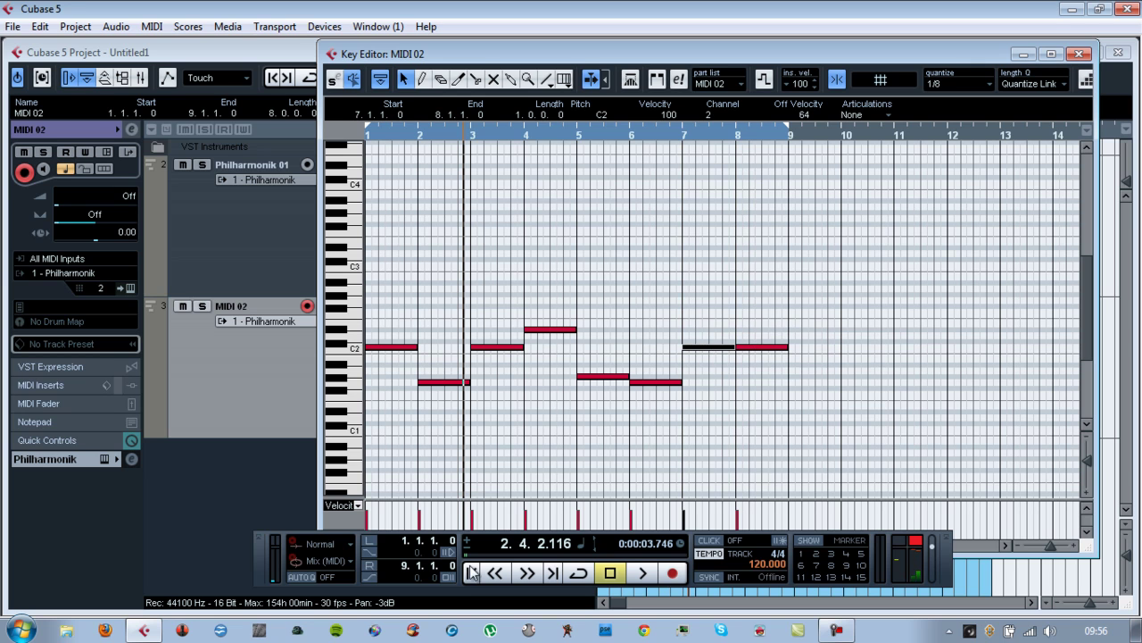
Play back all eight bars with the finished bass line and close the Key Editor.
click(472, 574)
click(635, 576)
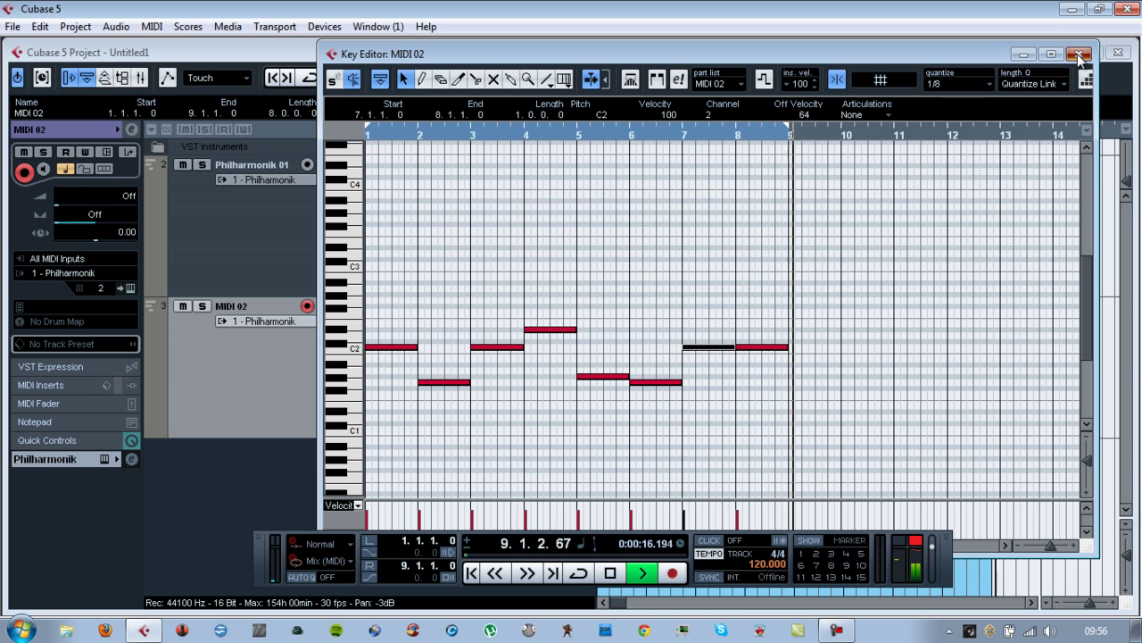
click(1079, 55)
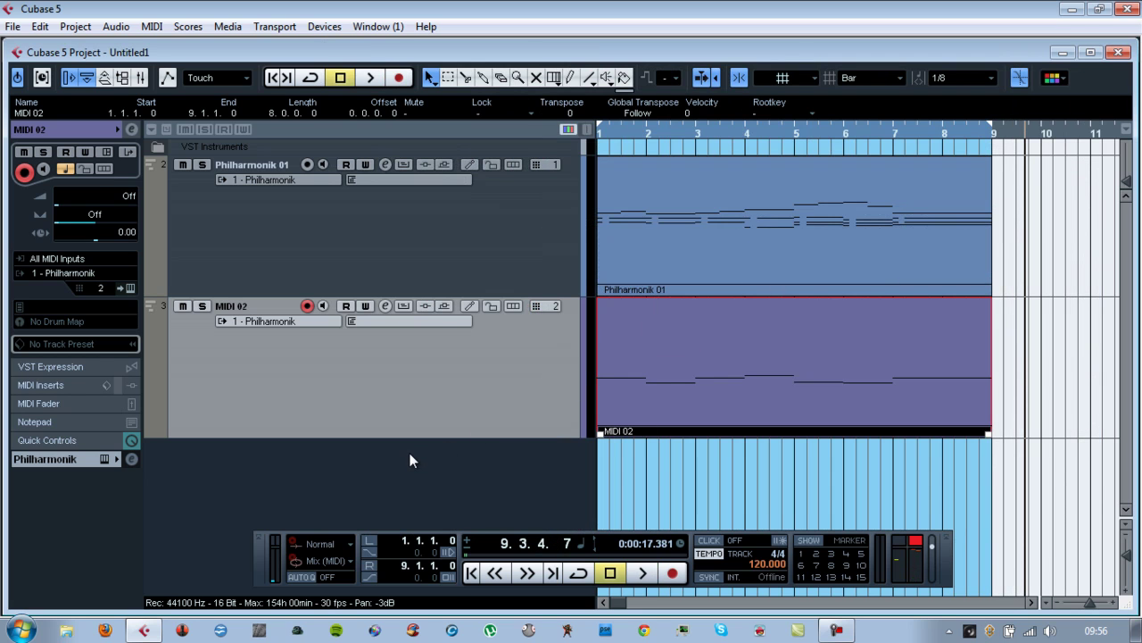
Load the Stnwy Piano MF instrument into part 3 of the Philharmonik plug-in and close the instrument windows.
key(F11)
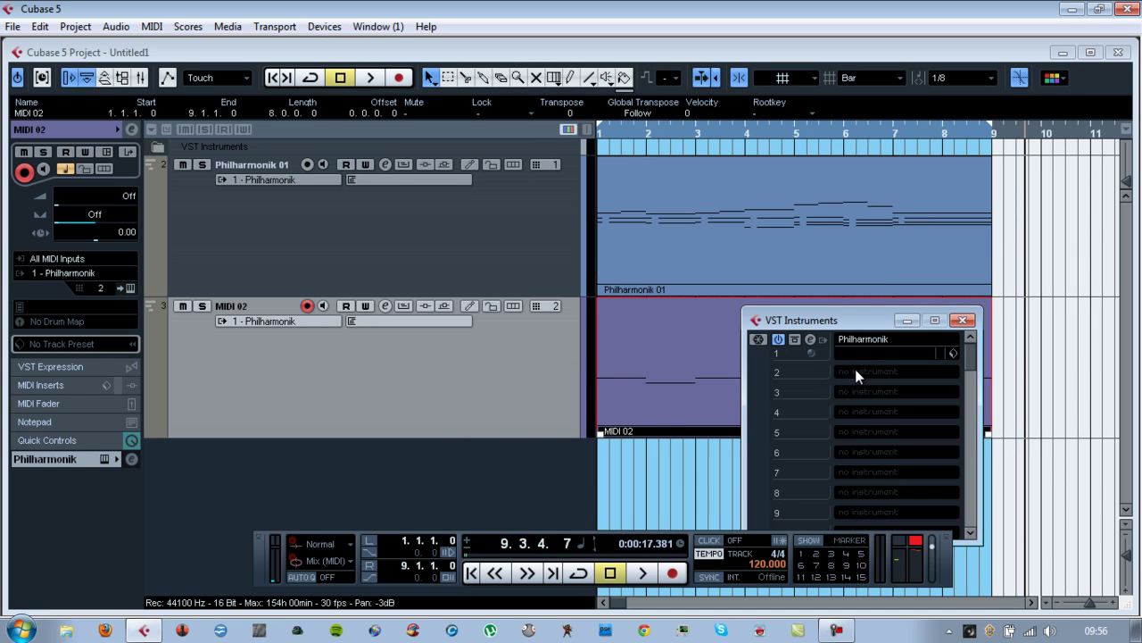
click(808, 339)
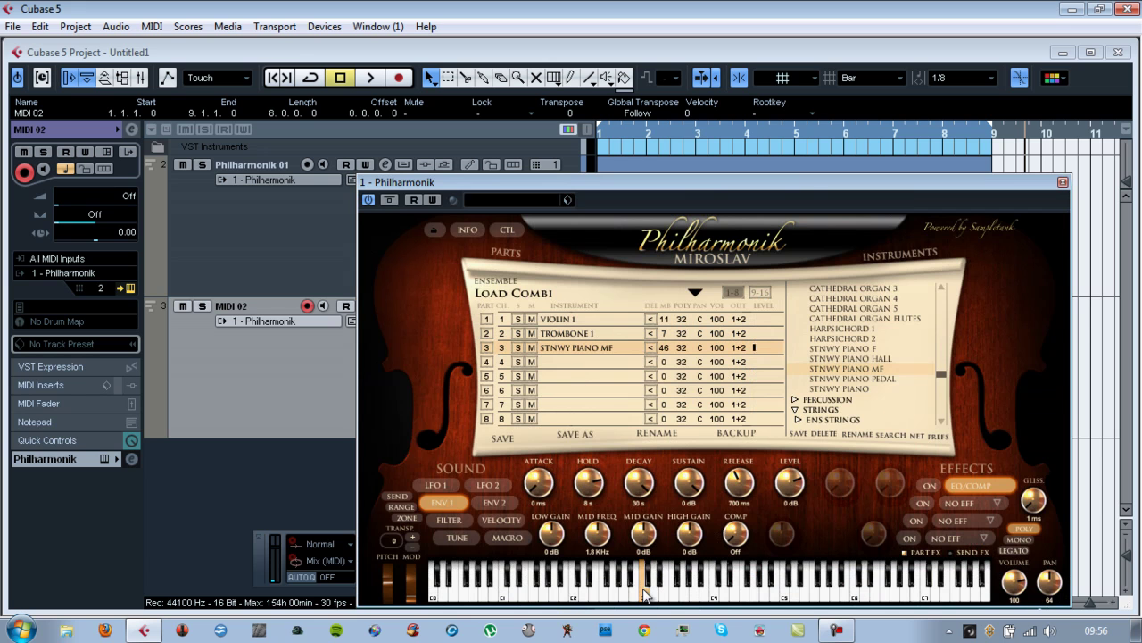
click(1063, 181)
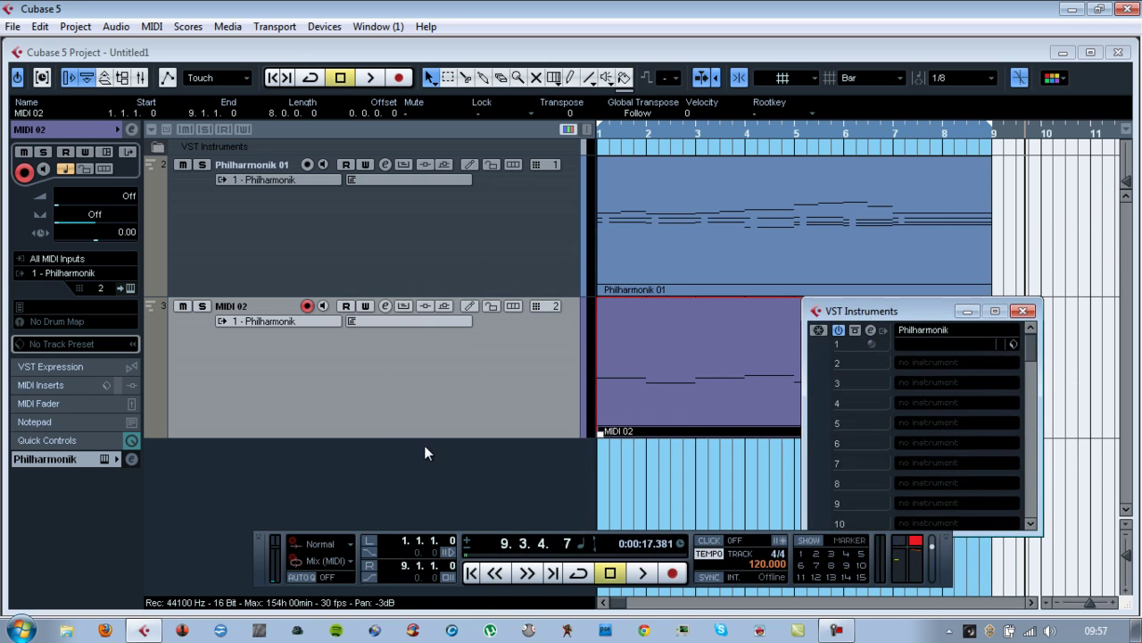
key(F11)
Add another single MIDI track below the bass track.
right_click(412, 462)
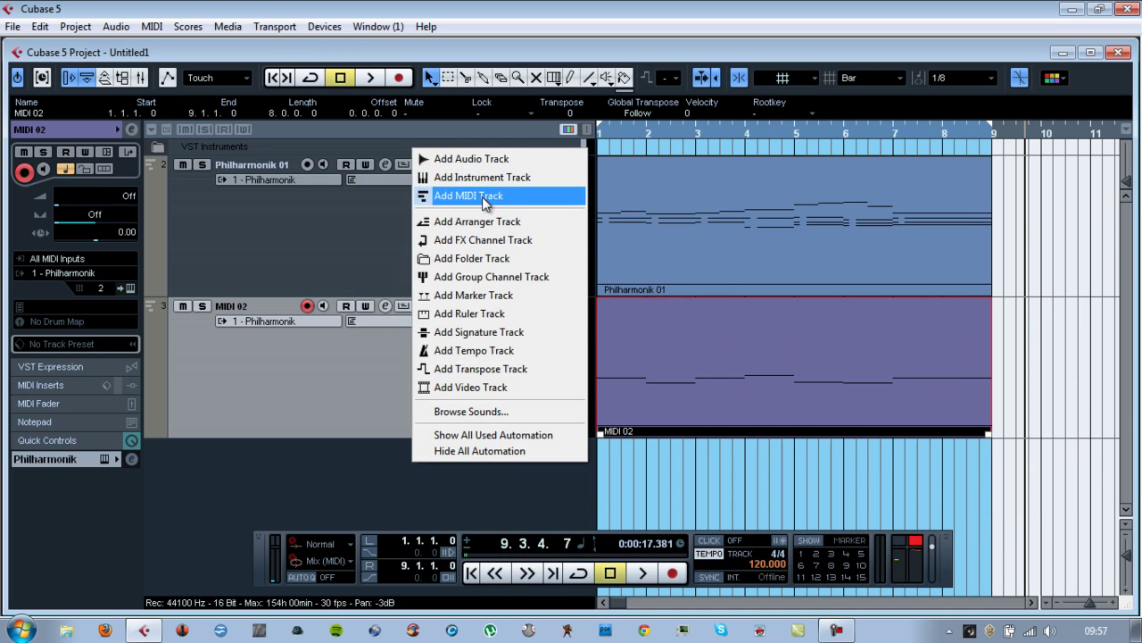
click(487, 196)
click(601, 391)
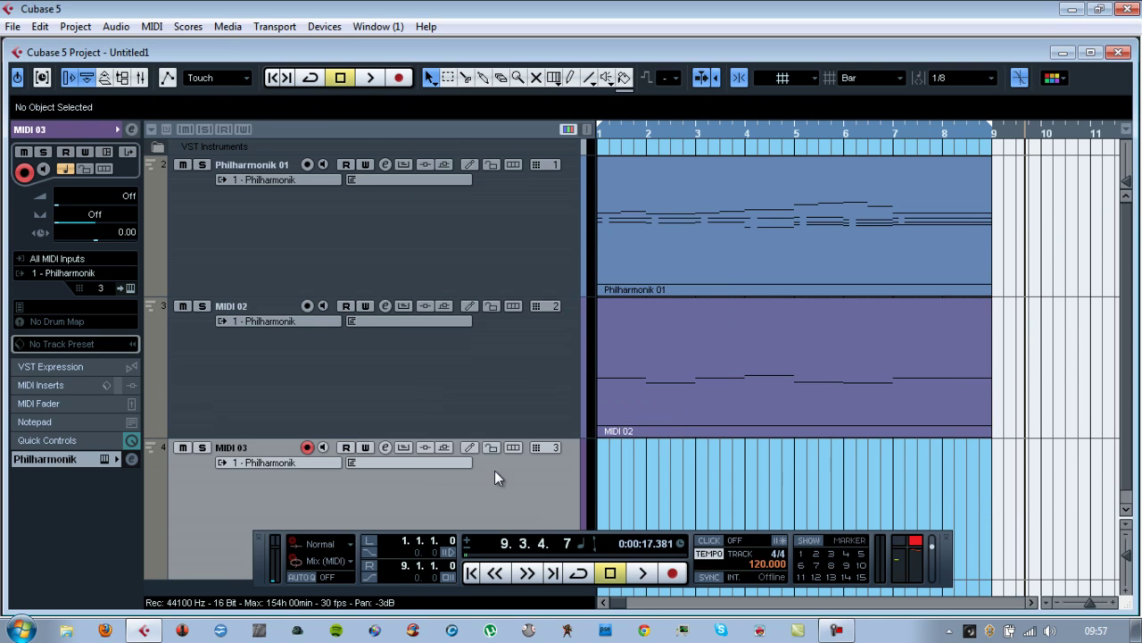
Draw a one-bar part in bar 1 of the new track and open it in the Key Editor.
scroll(402, 459, down, 1)
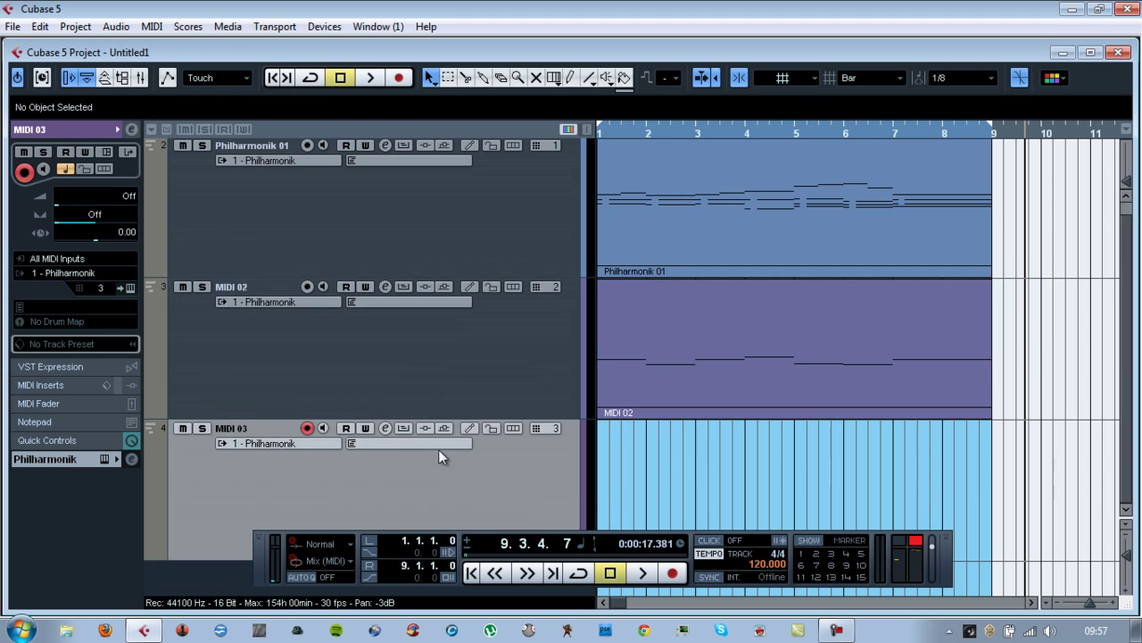
right_click(721, 409)
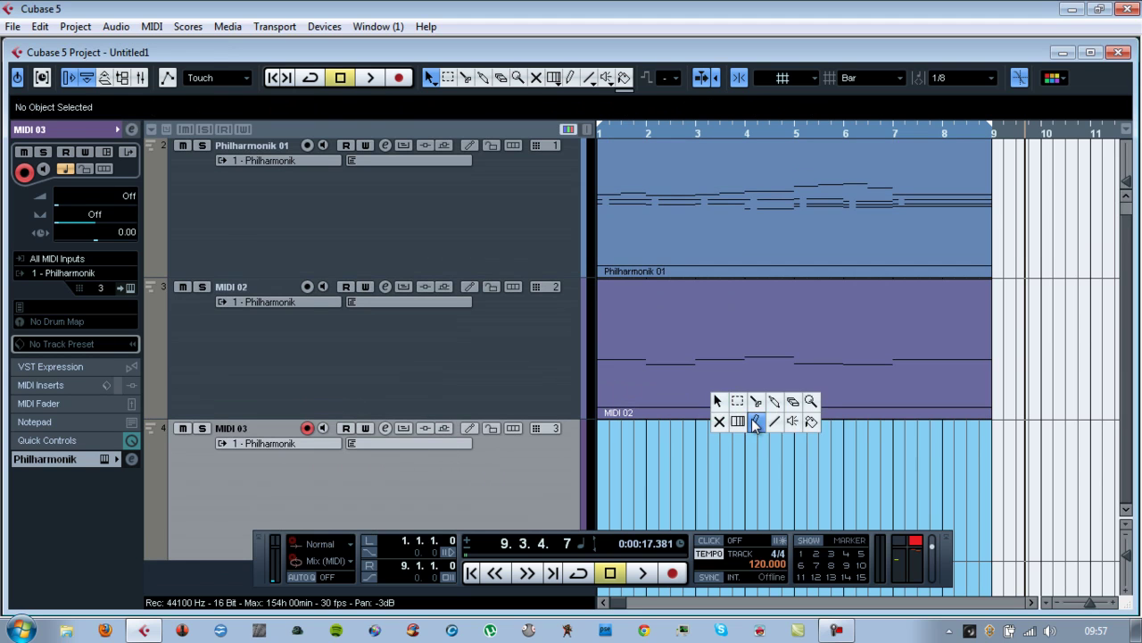
click(749, 420)
drag(611, 453, 649, 452)
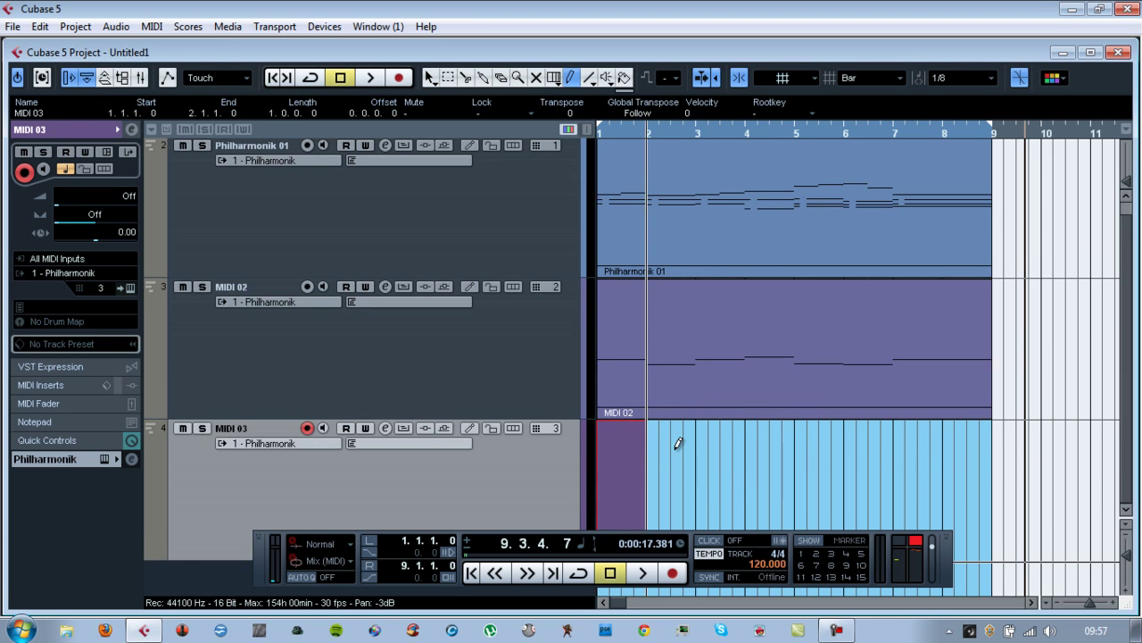
double_click(634, 453)
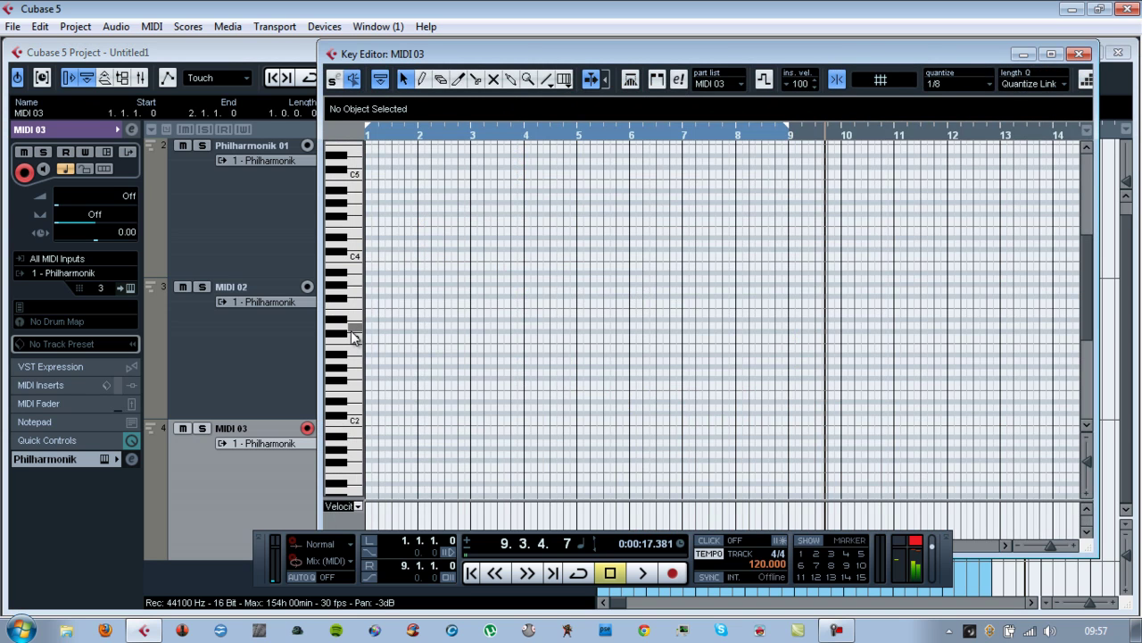
Draw an eighth-note piano arpeggio of C3, D#3, G3 and D#3 in the first half of bar 1.
right_click(401, 327)
click(427, 326)
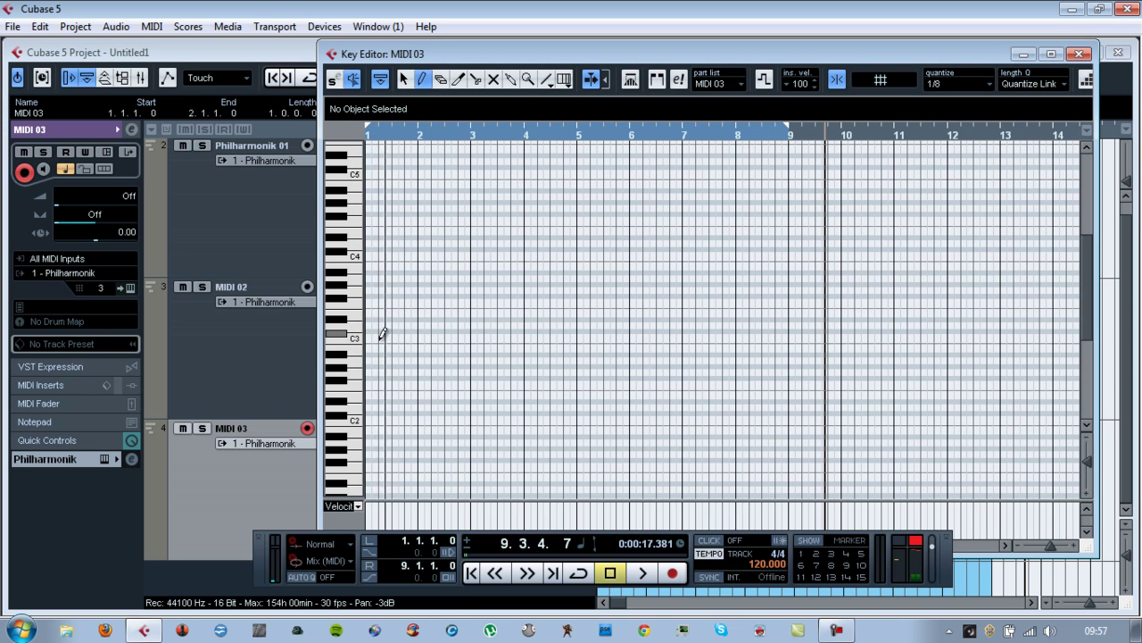
click(369, 337)
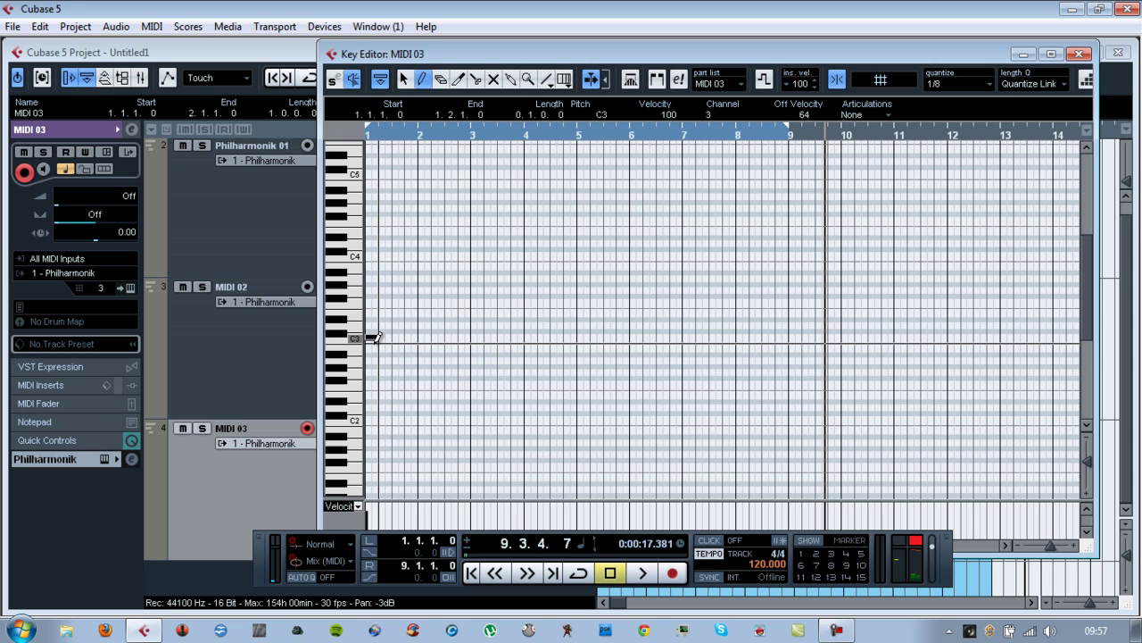
click(376, 319)
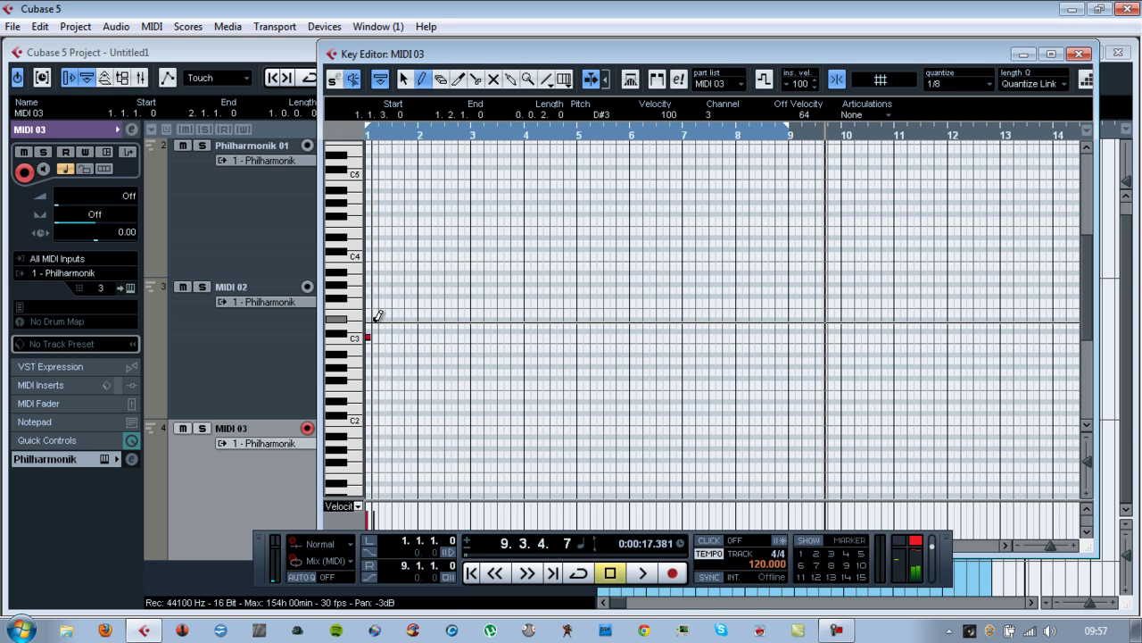
click(382, 290)
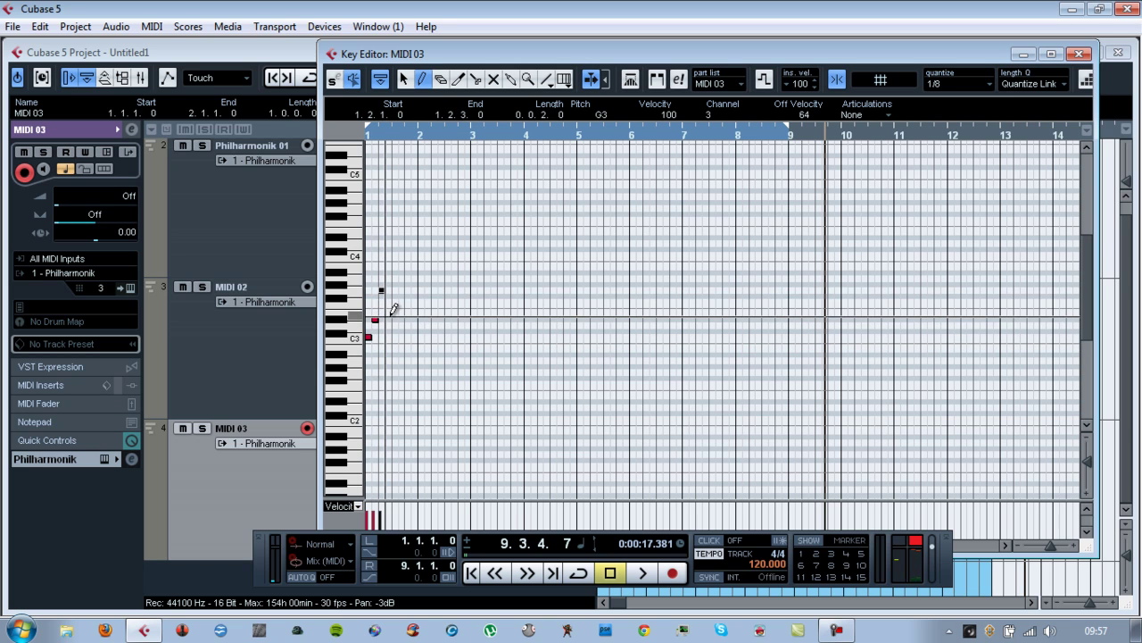
click(389, 319)
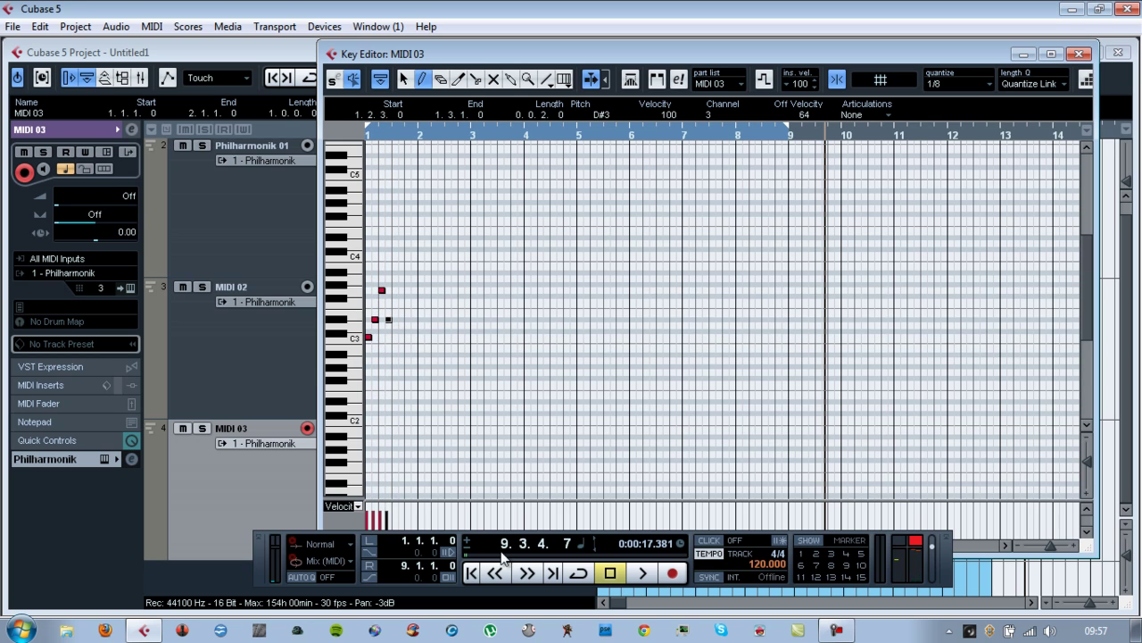
Play back the piano arpeggio from the start of bar 1.
click(474, 573)
click(644, 573)
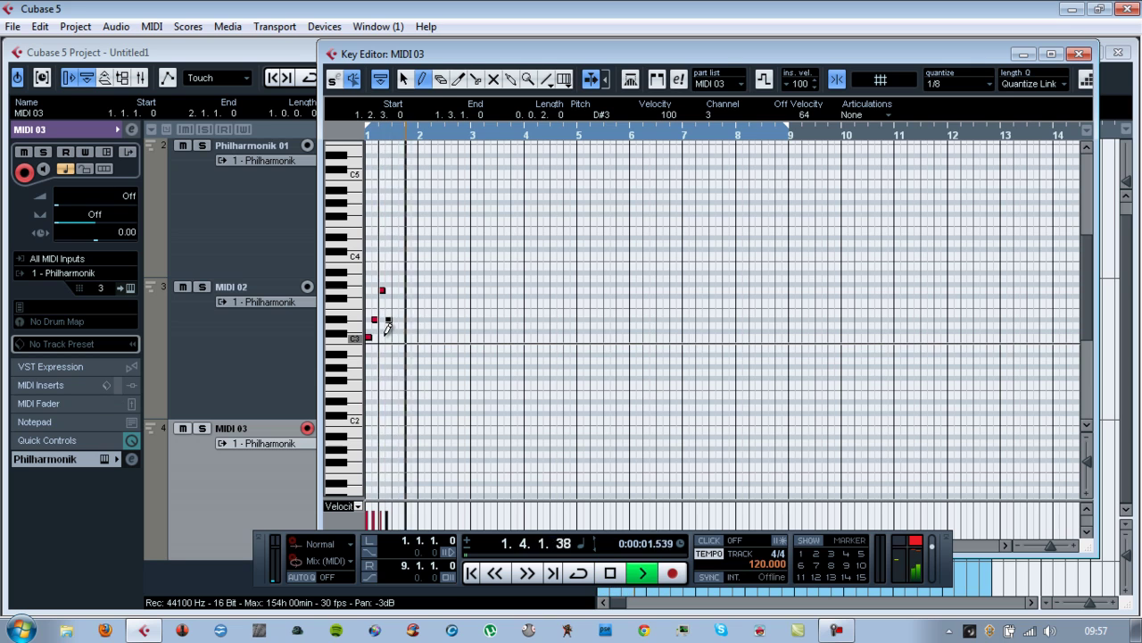
key(space)
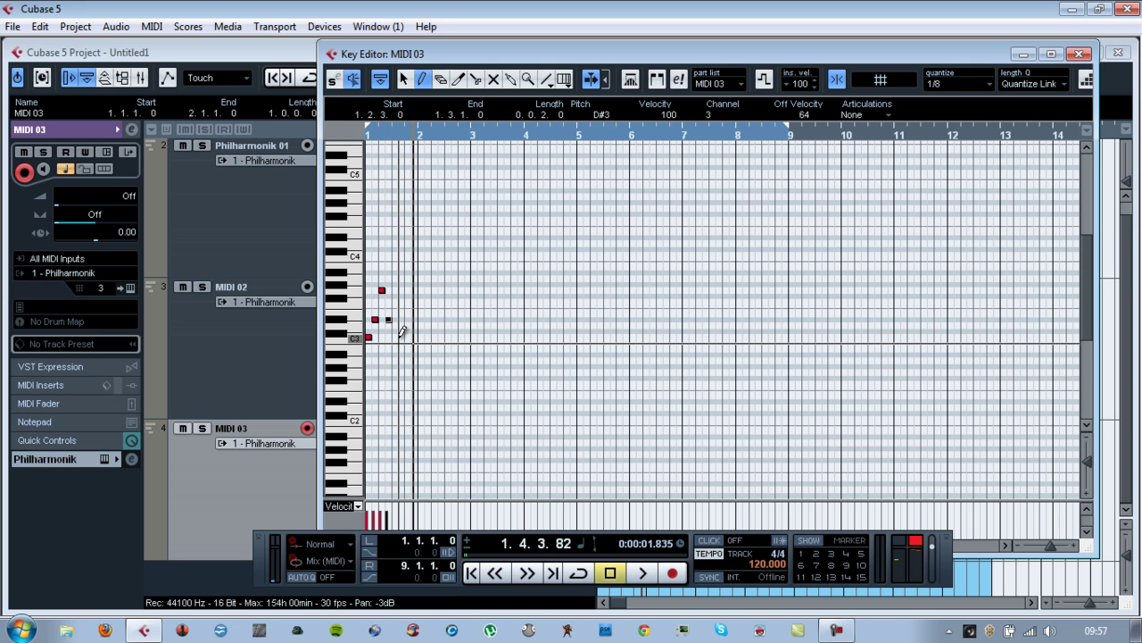
Fill the second half of bar 1 with eighth notes C3, D#3, G3 and D#3 to complete the arpeggio.
click(402, 318)
click(409, 289)
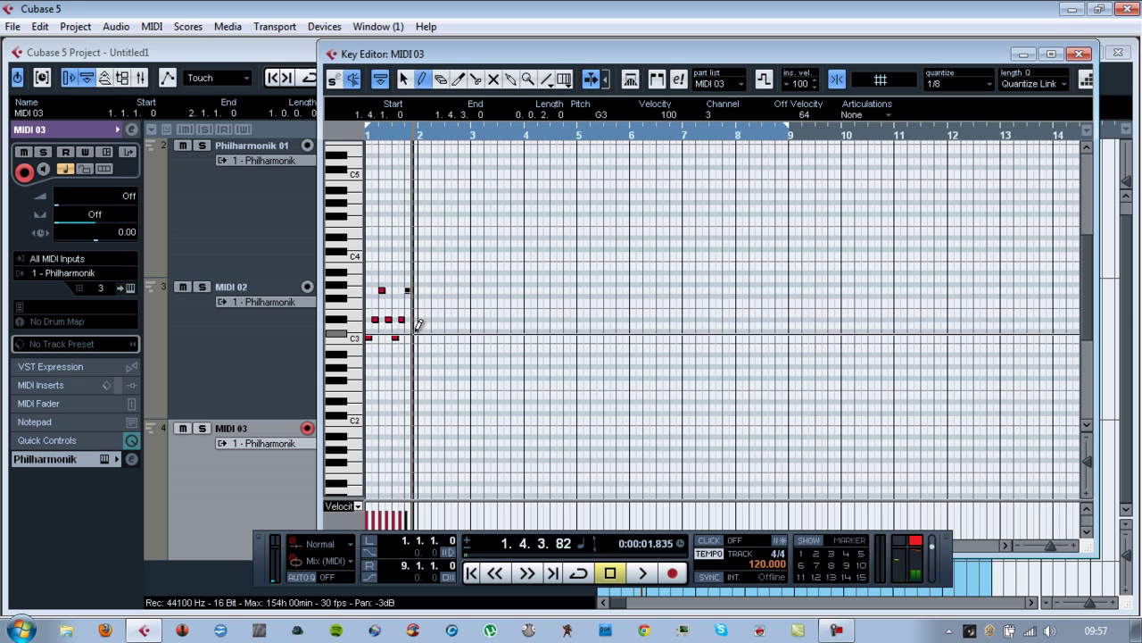
click(415, 319)
Copy the whole bar 1 arpeggio into bar 2 one semitone lower, starting on B2, and enlarge the part.
key(1)
drag(435, 354, 368, 278)
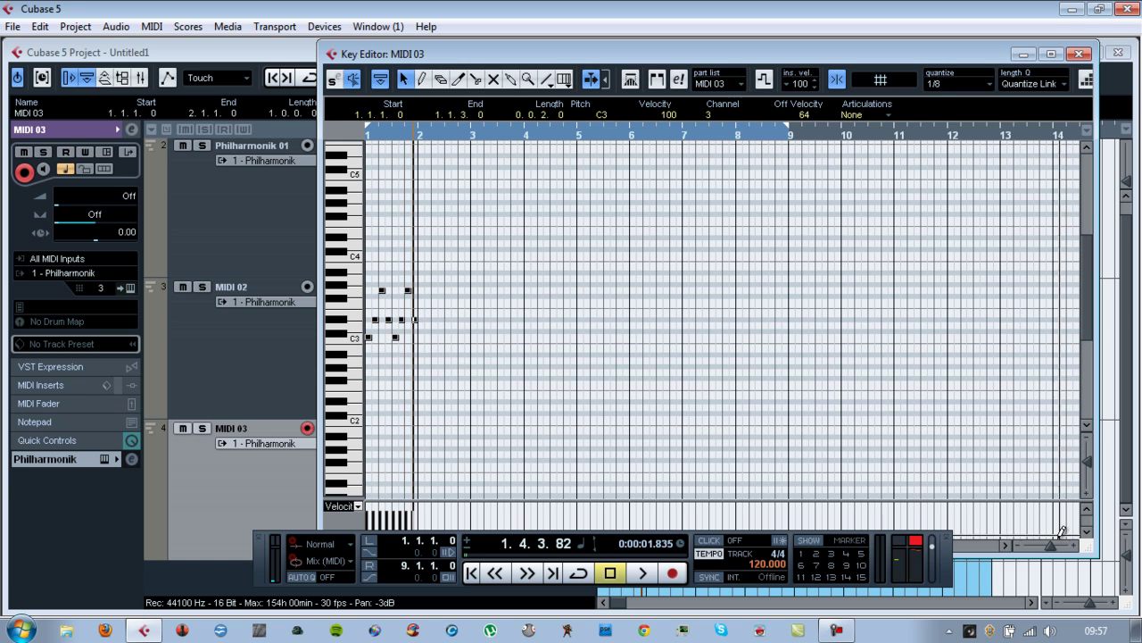
drag(1050, 545, 1053, 544)
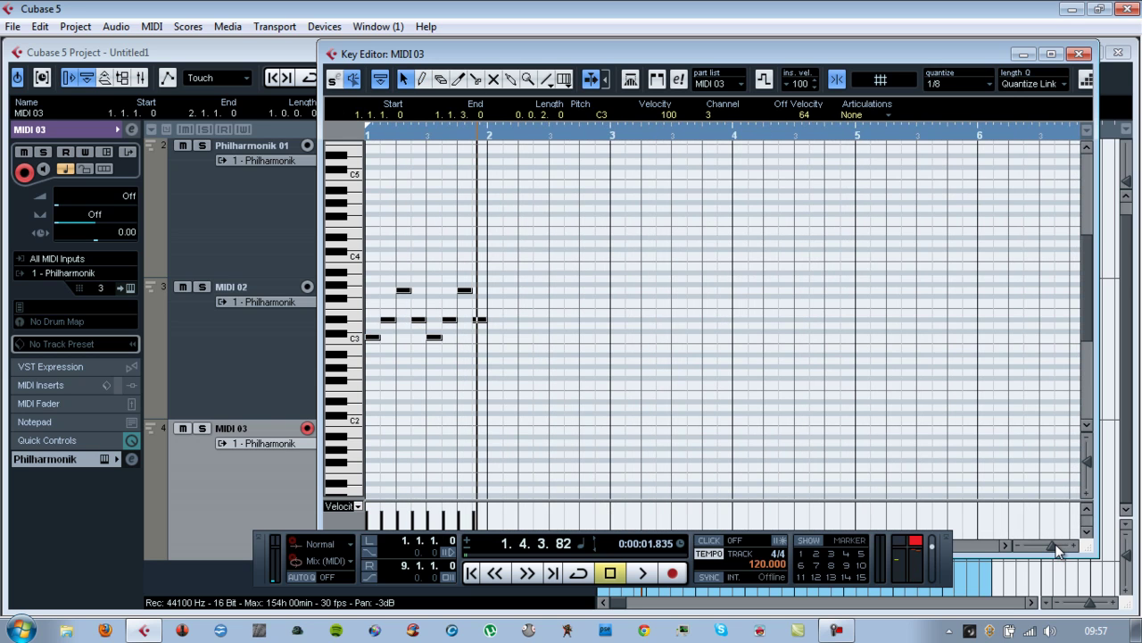
drag(379, 342, 510, 353)
click(536, 372)
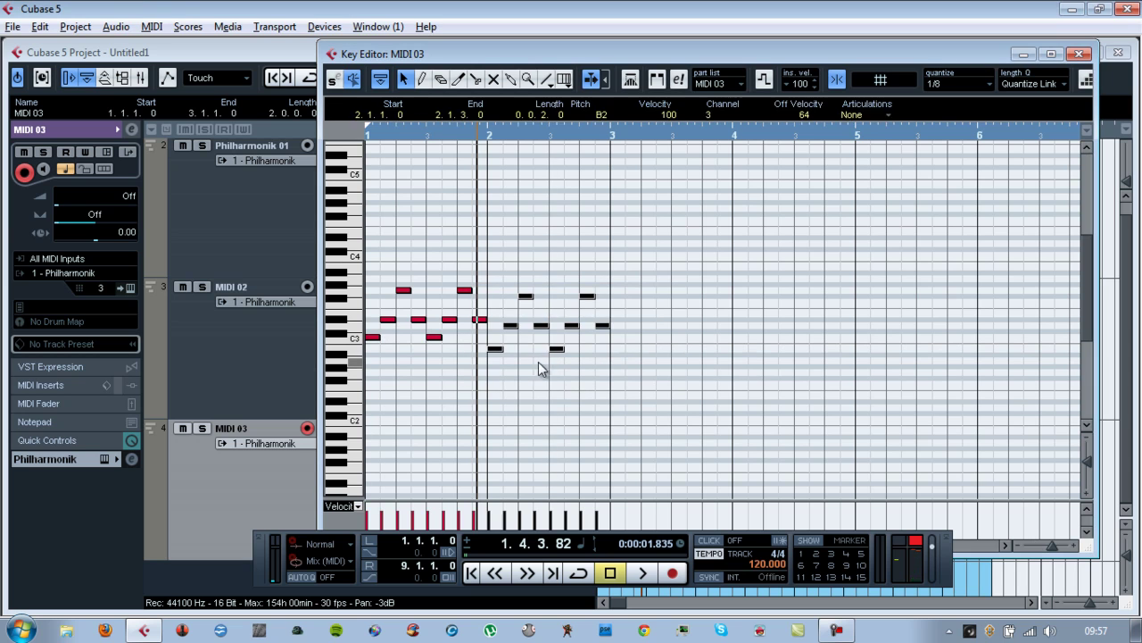
Lower the two top notes of bar 2 to F3 and play back the bar.
click(513, 327)
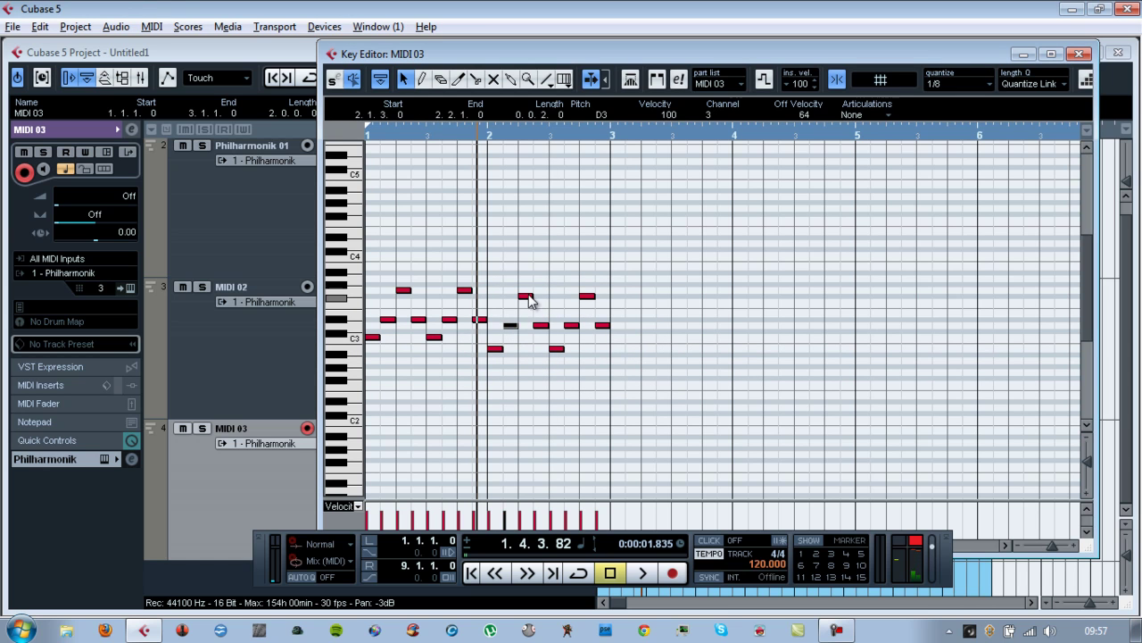
drag(509, 286, 617, 306)
drag(526, 308, 526, 315)
key(space)
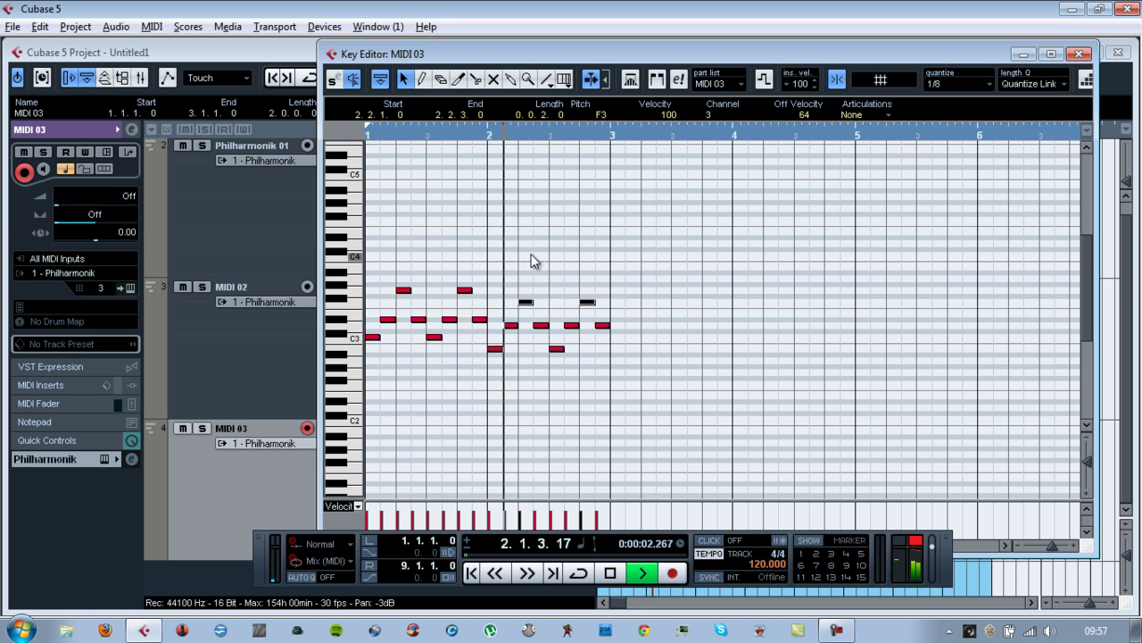
key(space)
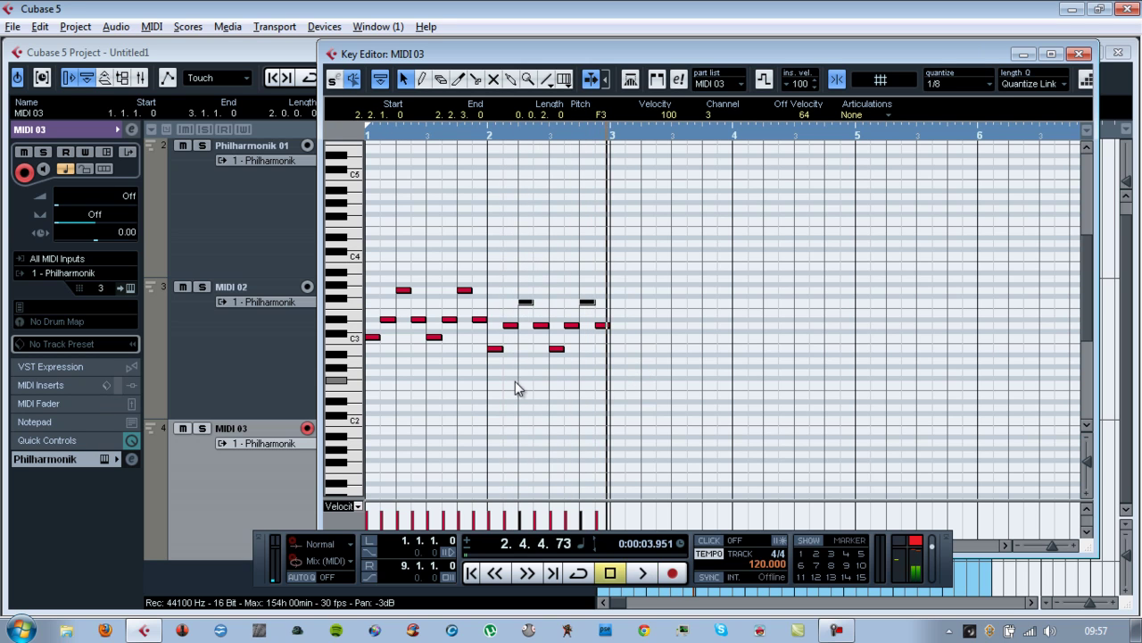
Copy the bar 1 arpeggio into bar 3 at the same pitches, enlarging the part, and play it back.
drag(479, 364, 376, 242)
drag(376, 337, 621, 336)
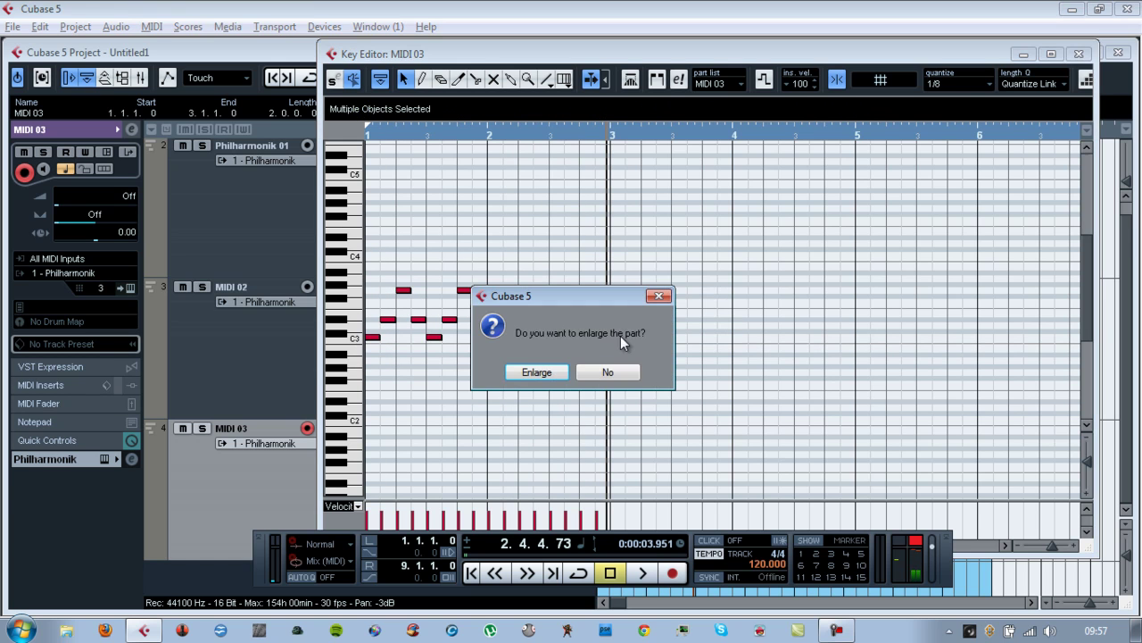
click(554, 358)
key(space)
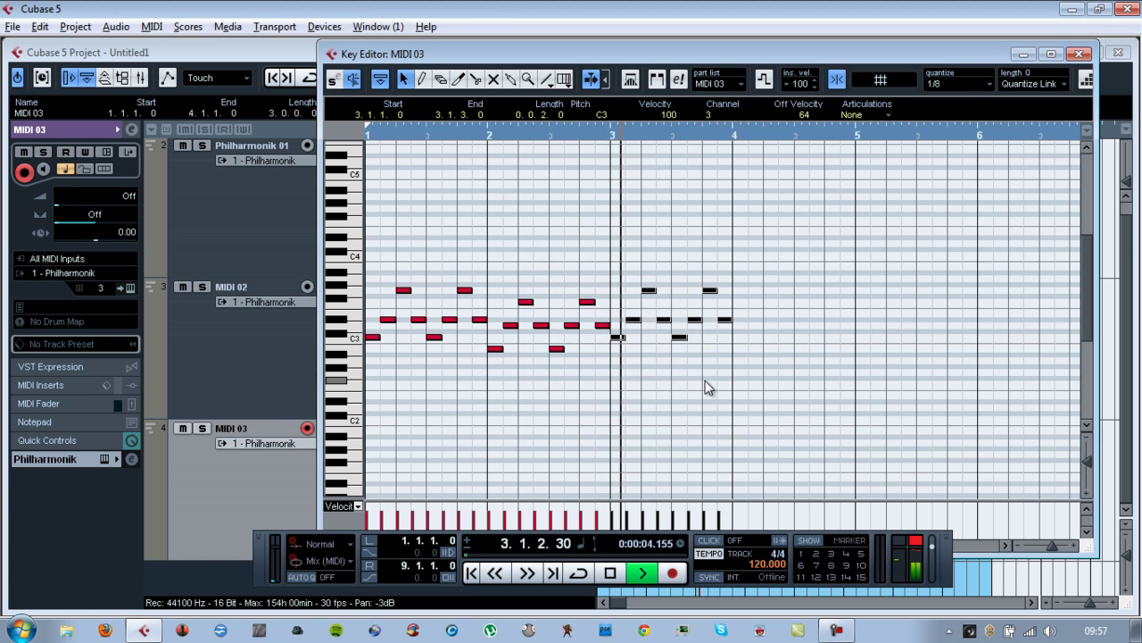
key(space)
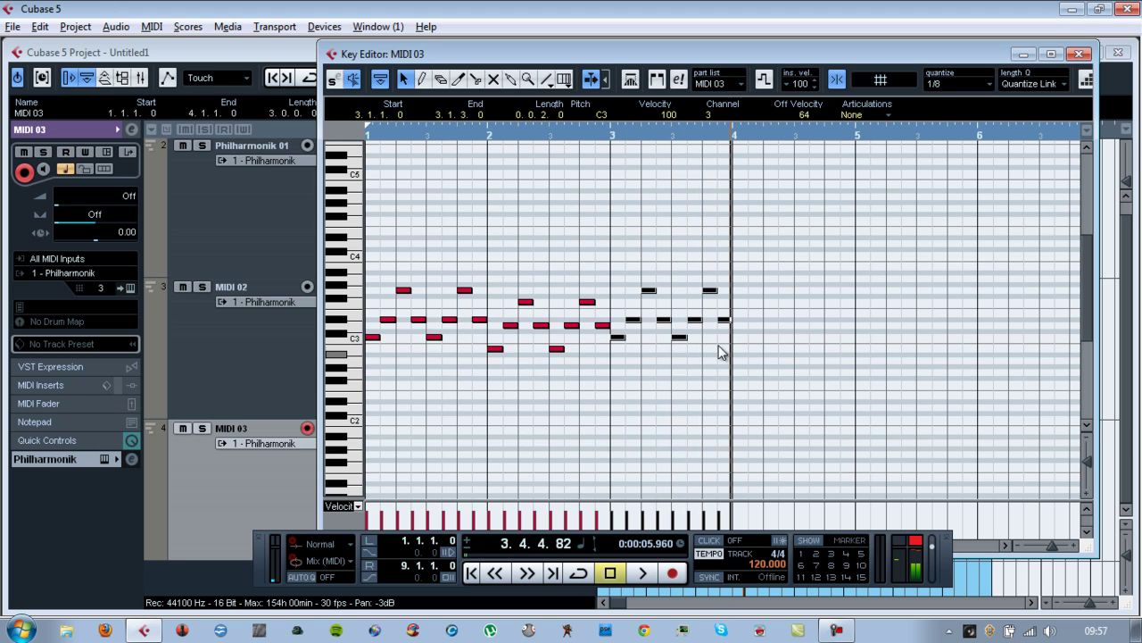
click(731, 335)
right_click(734, 337)
click(752, 336)
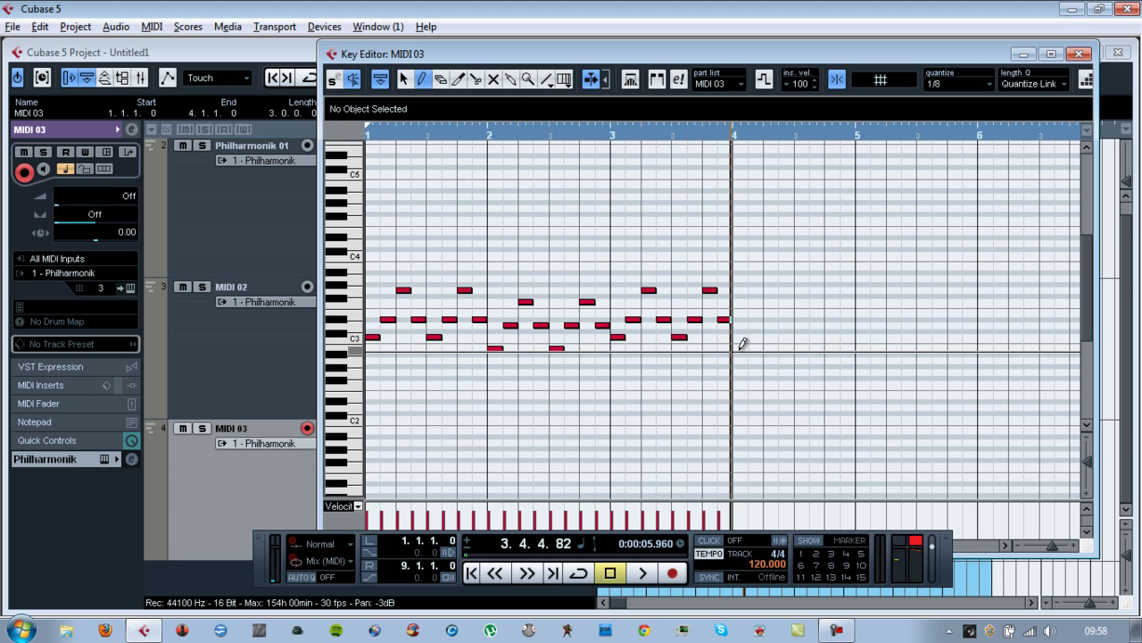
click(741, 350)
key(1)
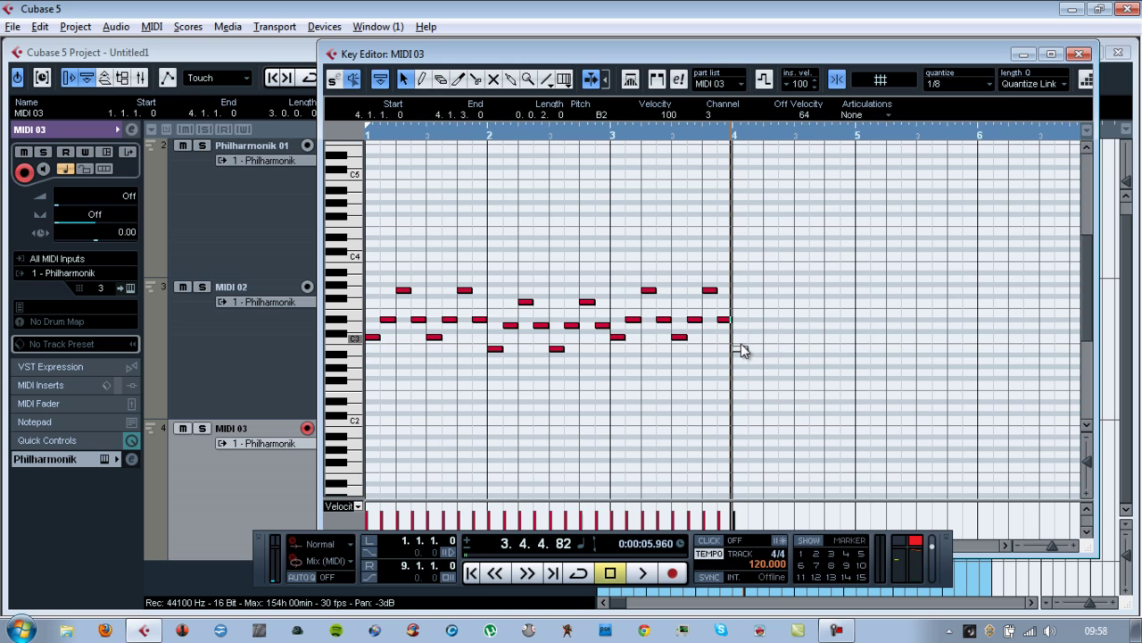
key(Delete)
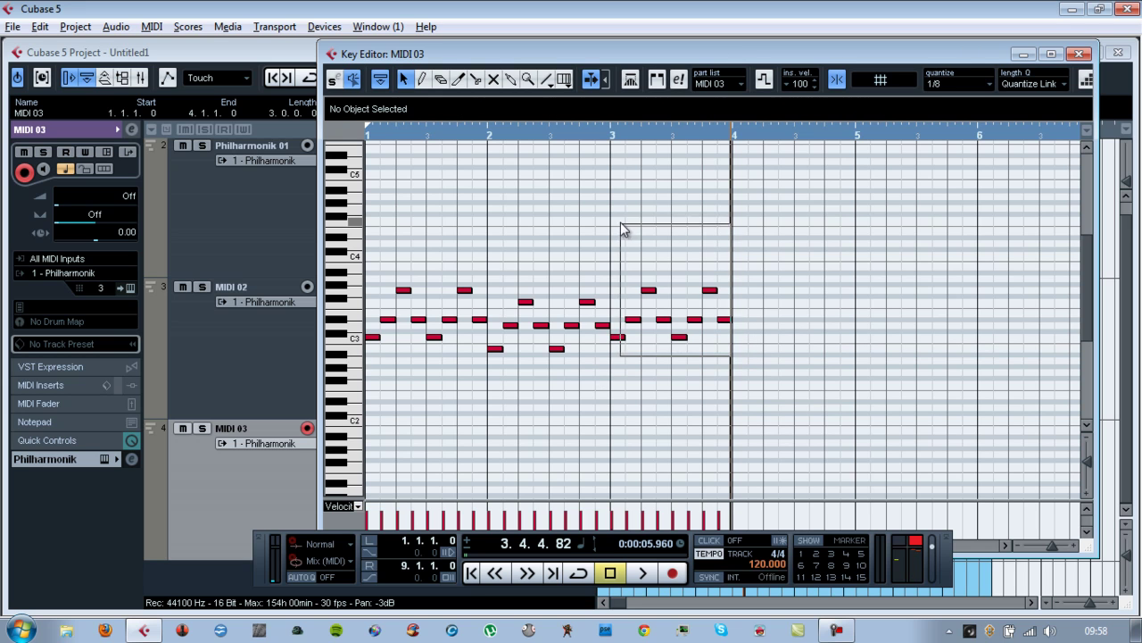
Copy the bar 3 arpeggio into bar 4 at the same pitches and enlarge the part.
drag(731, 355, 620, 224)
drag(622, 342, 742, 338)
click(551, 375)
click(729, 349)
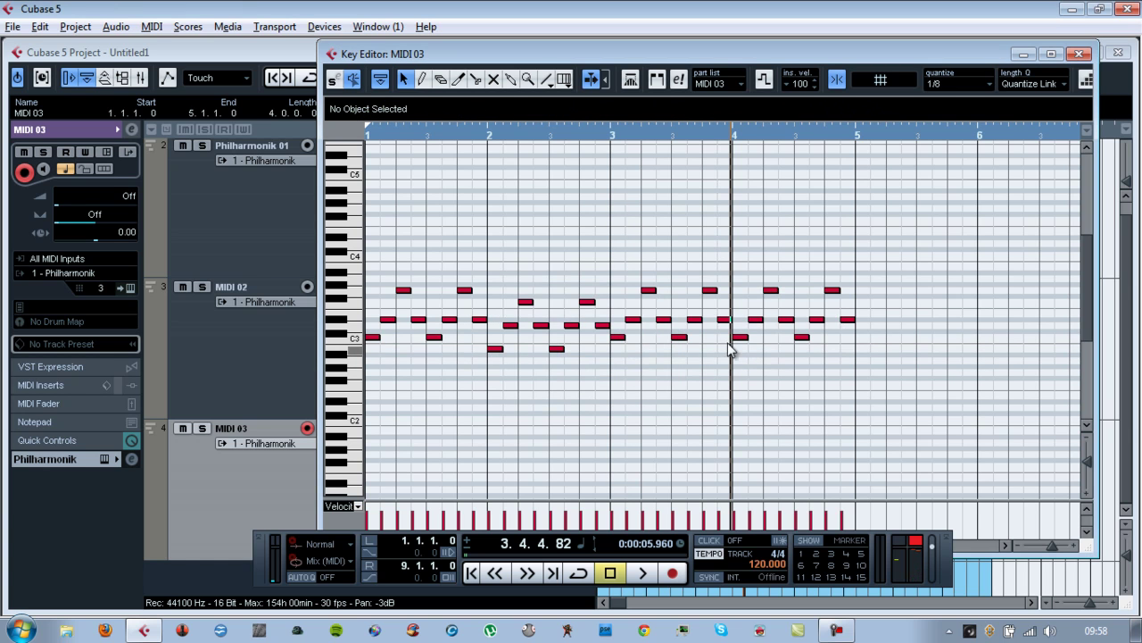
Lower the two C3 notes of bar 4 to A#2 and play back the bar.
drag(847, 350, 845, 348)
drag(737, 343, 740, 359)
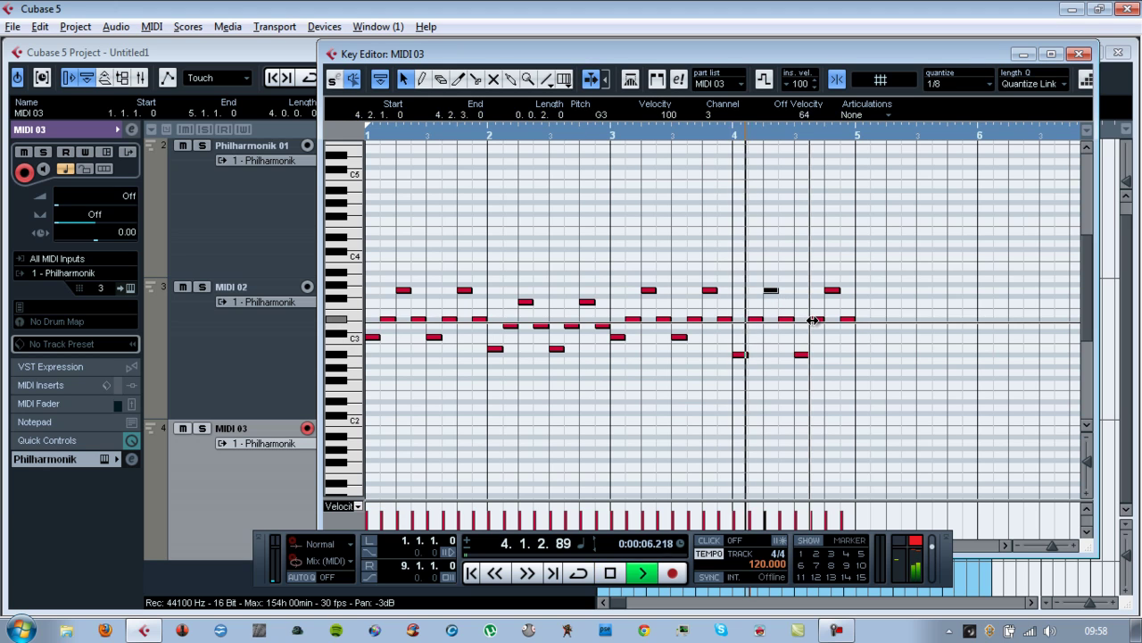
key(space)
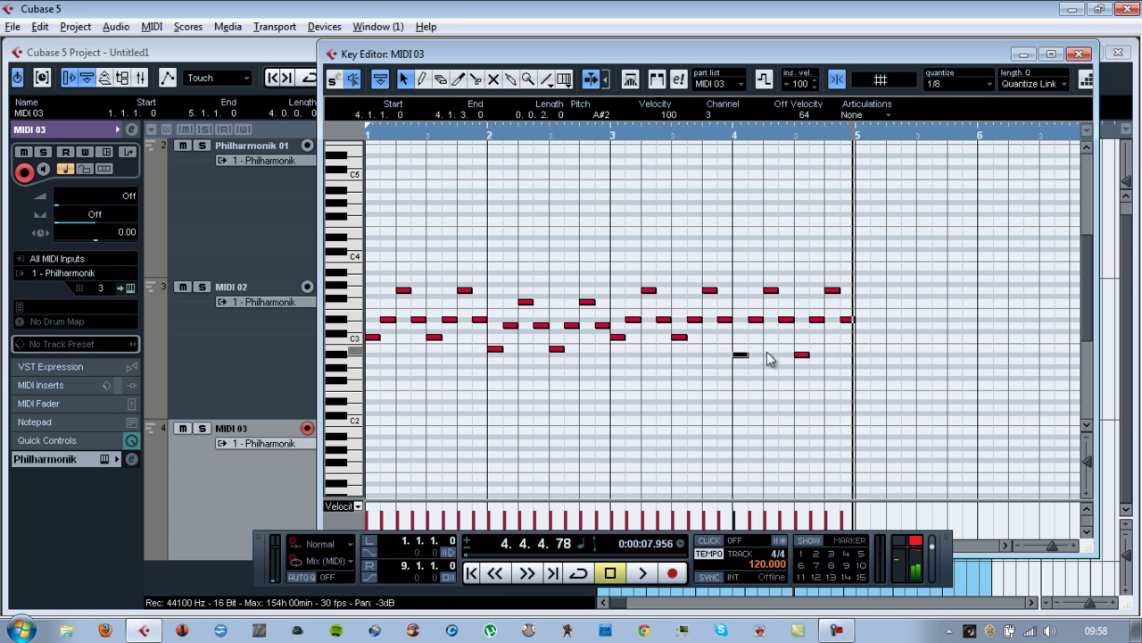
Copy the bar 4 arpeggio into bar 5 at the same pitches and enlarge the part.
drag(879, 371, 741, 236)
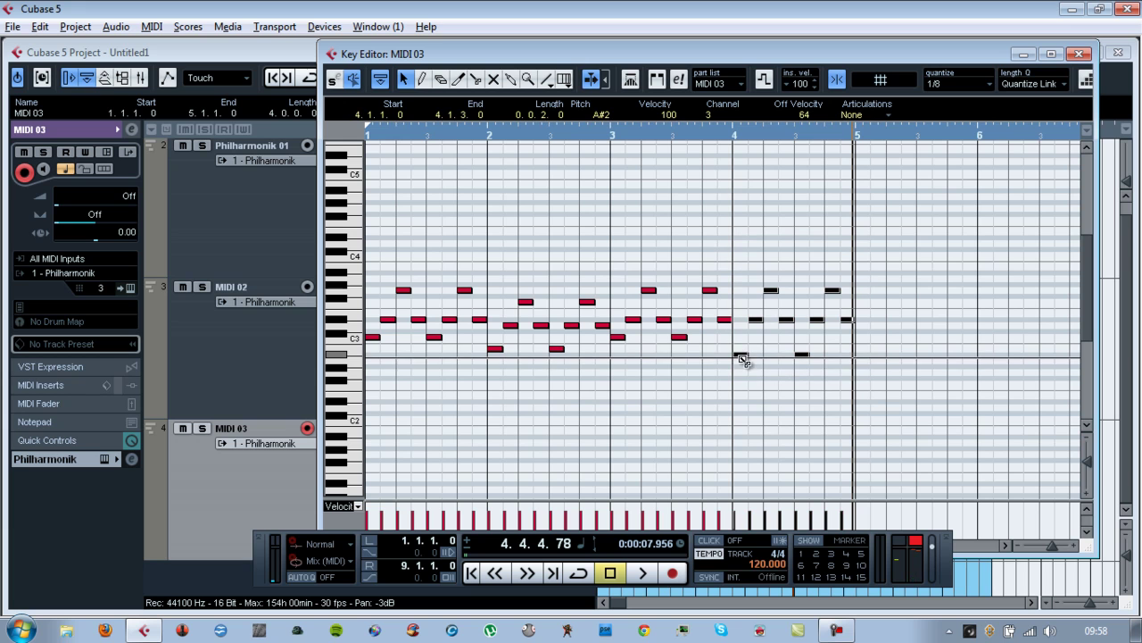
drag(741, 355, 863, 356)
click(537, 372)
click(880, 366)
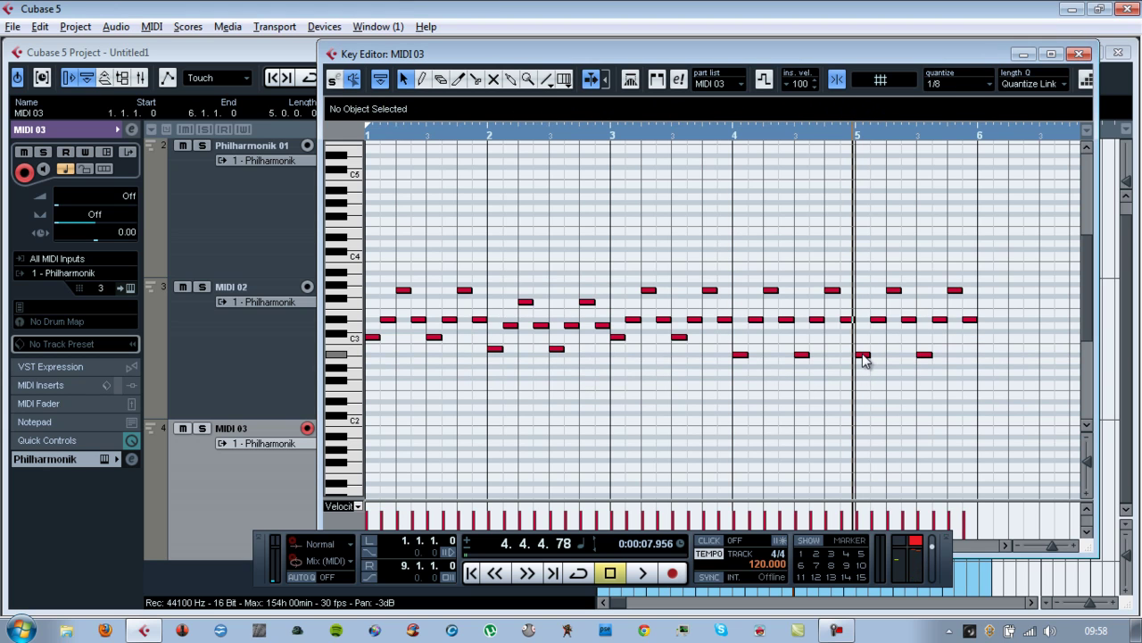
Raise the two lowest notes of bar 5 to C3 and the two top notes to G#3, and play back the bar.
drag(960, 374, 960, 375)
drag(865, 357, 879, 325)
click(895, 296)
click(895, 291)
drag(872, 274, 971, 290)
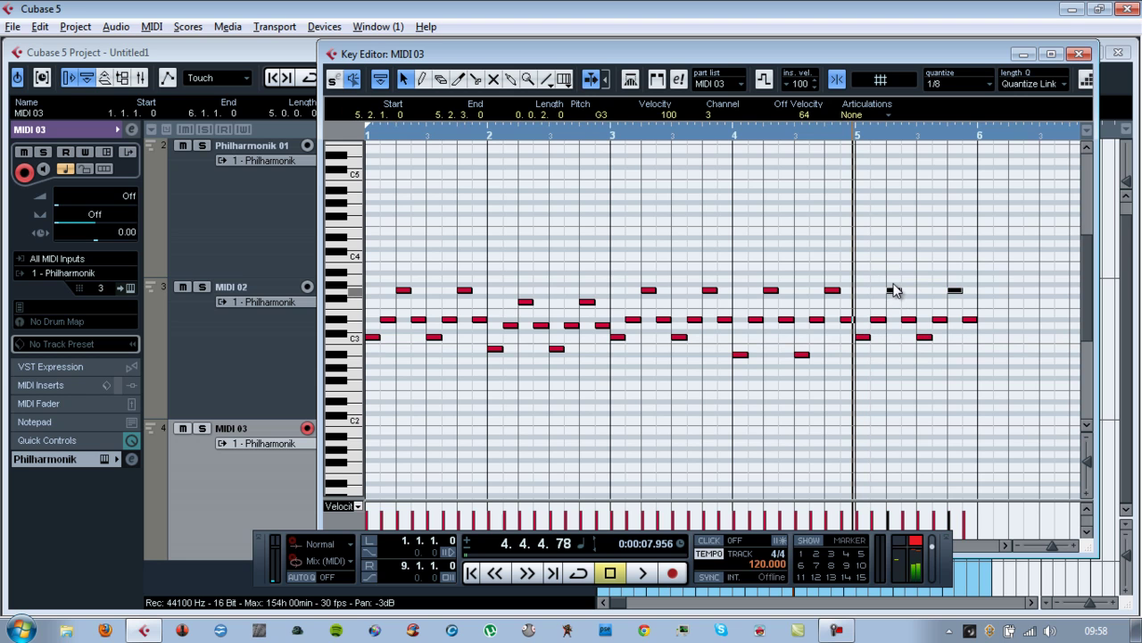
drag(894, 288, 894, 282)
key(space)
click(1005, 545)
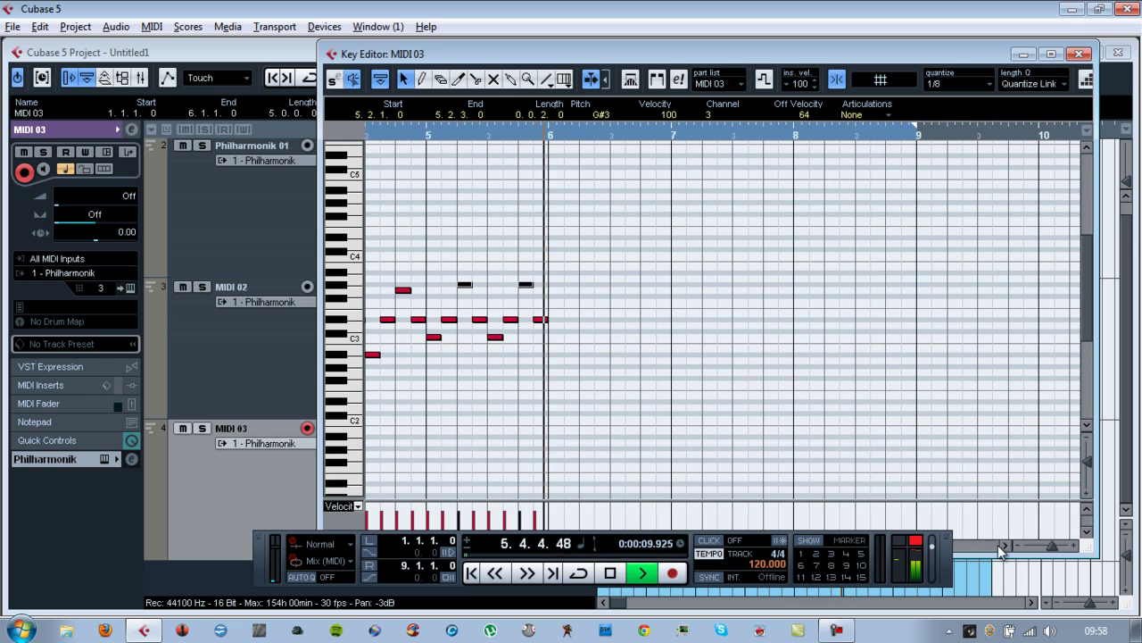
key(space)
Copy the bar 5 arpeggio into bar 6 one semitone lower, starting on B2, enlarge the part and play it back.
drag(591, 357, 440, 223)
drag(563, 370, 440, 274)
click(433, 337)
drag(436, 341, 562, 357)
click(545, 373)
key(space)
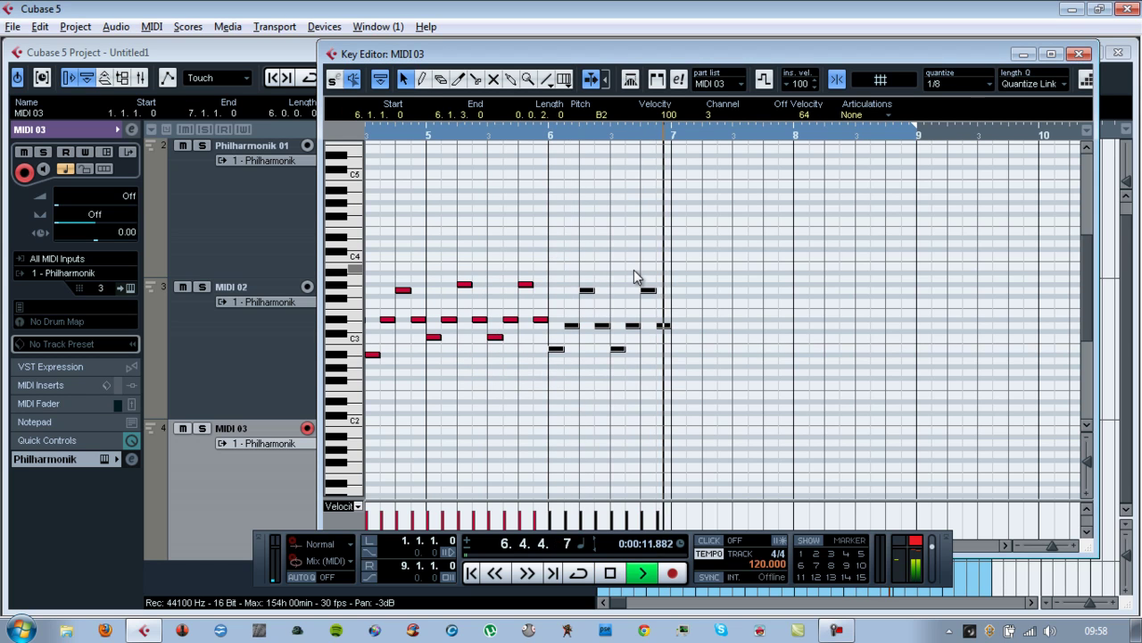
key(space)
Change the last four notes of bar 6 to B3, G#3, G3 and F3, and play back the bar.
click(586, 340)
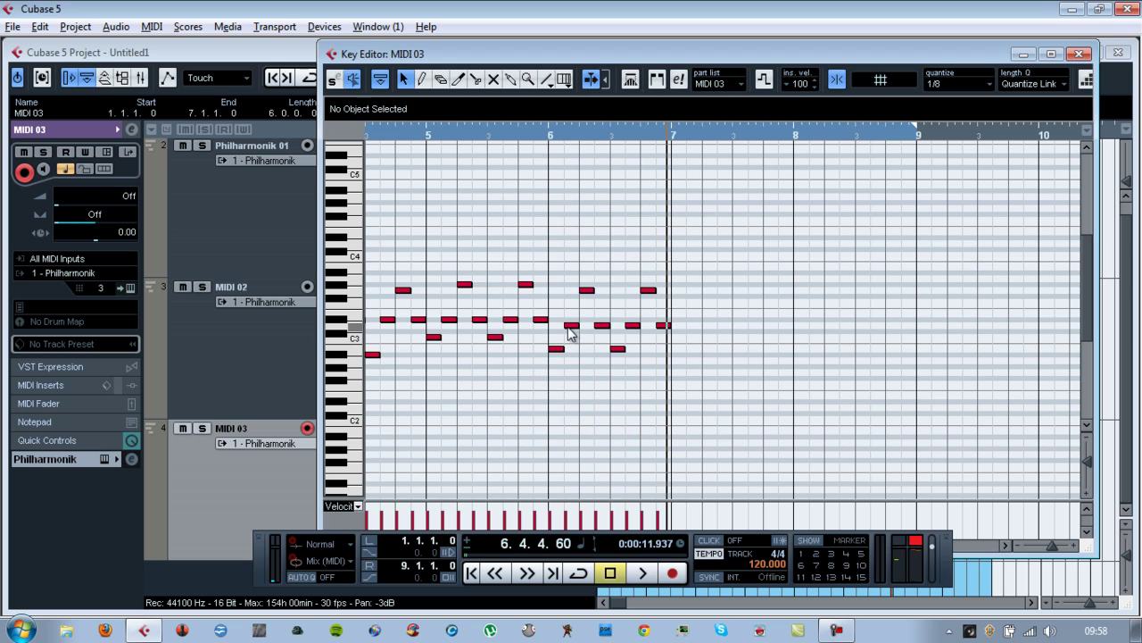
click(589, 292)
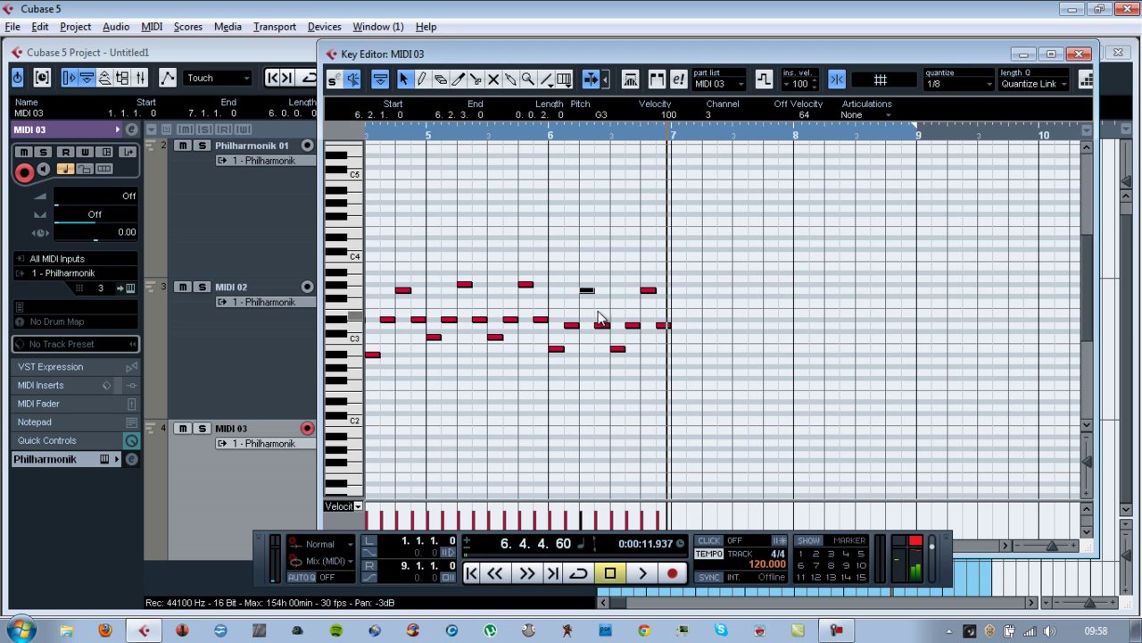
drag(620, 355, 623, 271)
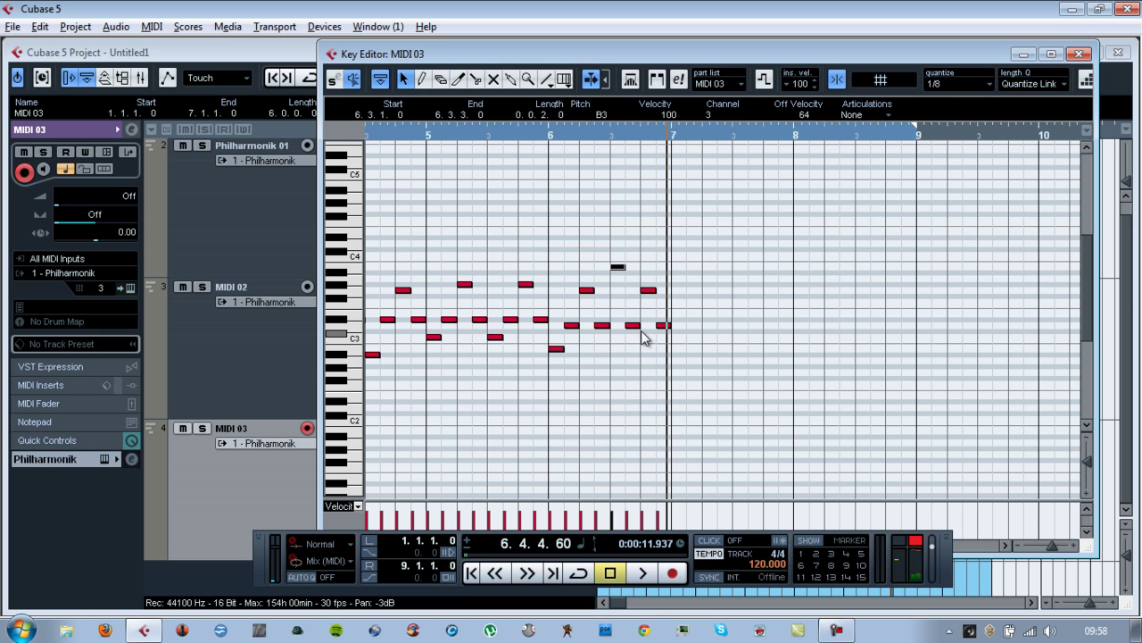
drag(632, 328, 635, 293)
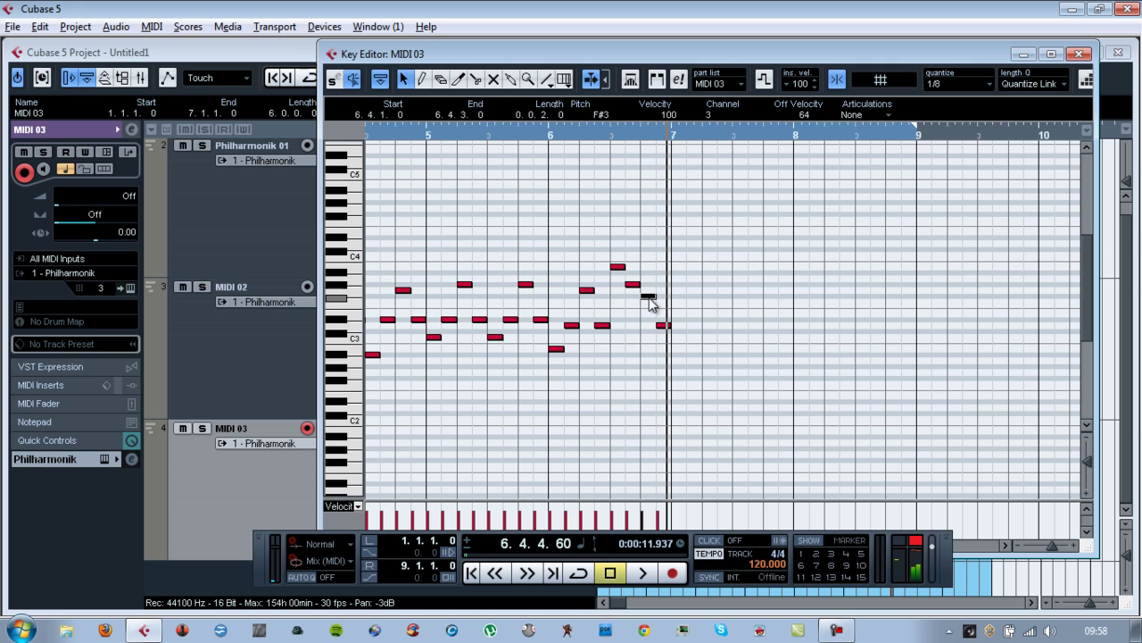
drag(651, 298, 665, 308)
click(551, 138)
key(space)
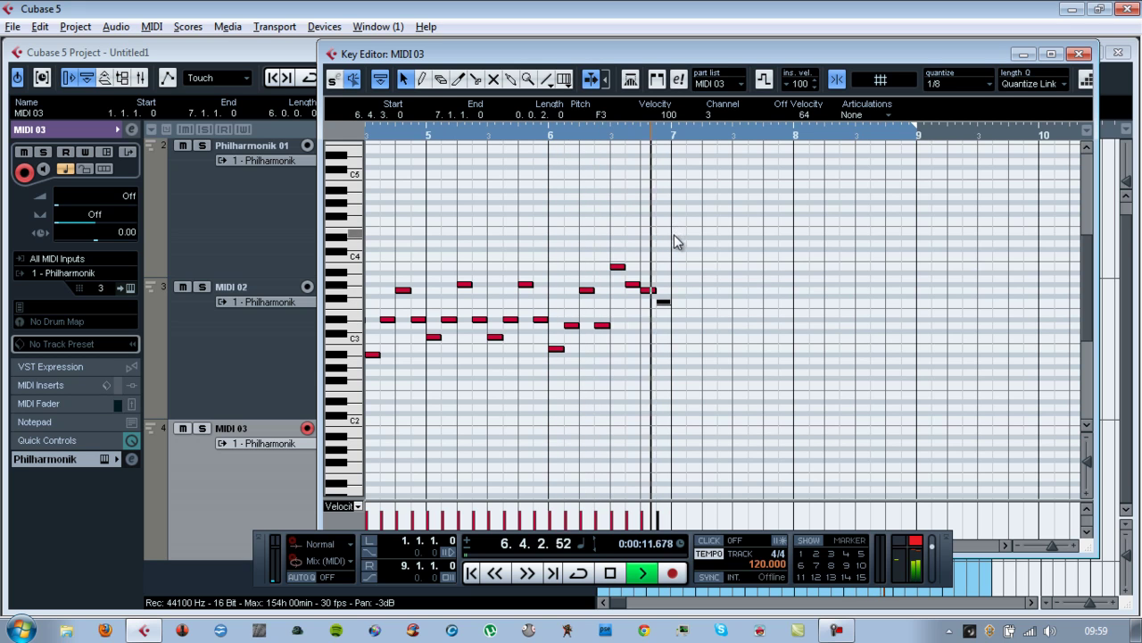
key(space)
right_click(699, 279)
click(704, 283)
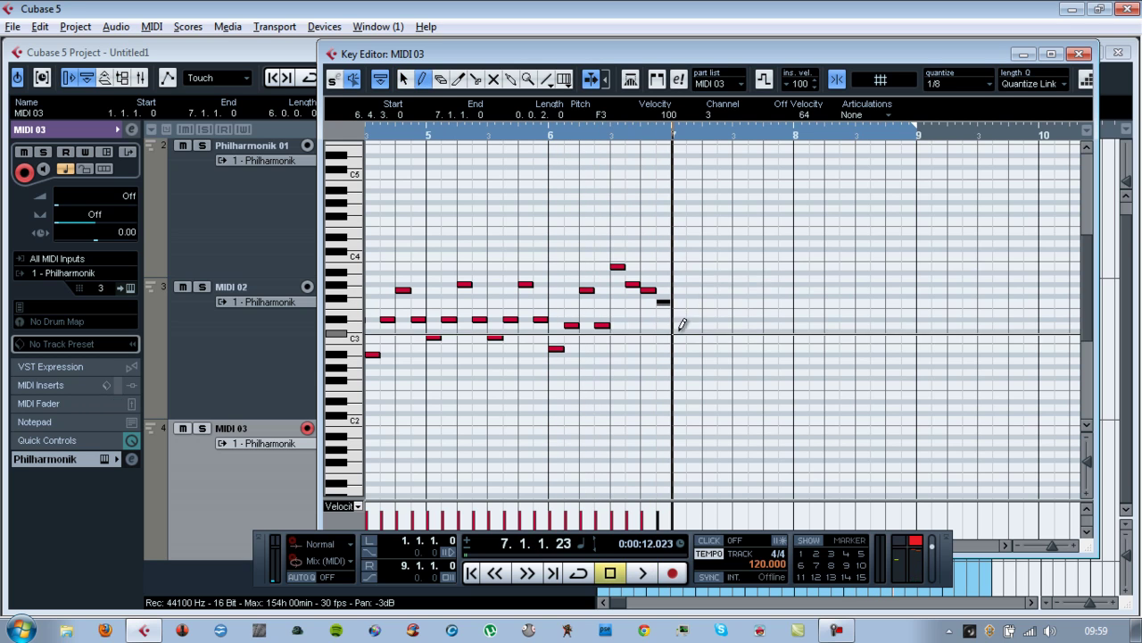
click(680, 310)
key(1)
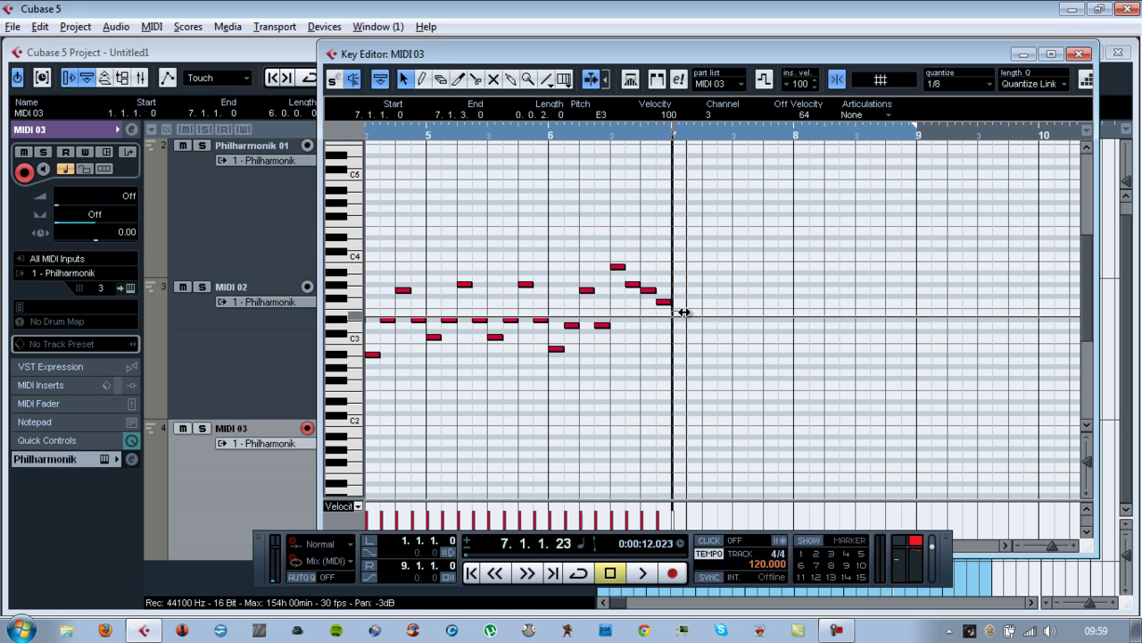
key(Delete)
Copy bar 6 into bar 7, enlarging the part, and rearrange its notes to D#3, G3, C4, G3, D#3, G3, D3, G3.
drag(692, 389, 556, 191)
drag(558, 351, 714, 257)
click(552, 372)
drag(725, 322, 772, 335)
End the arpeggio with a C3 note lasting all of bar 8, enlarge the part and play back from before bar 6.
drag(791, 291, 910, 343)
click(567, 372)
key(space)
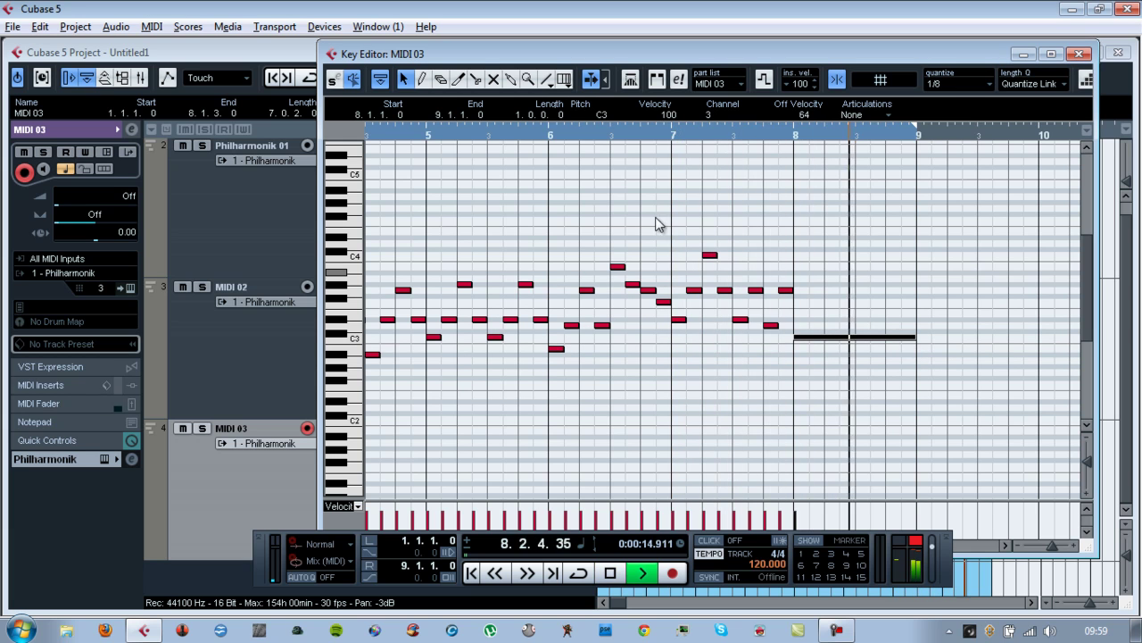
click(536, 135)
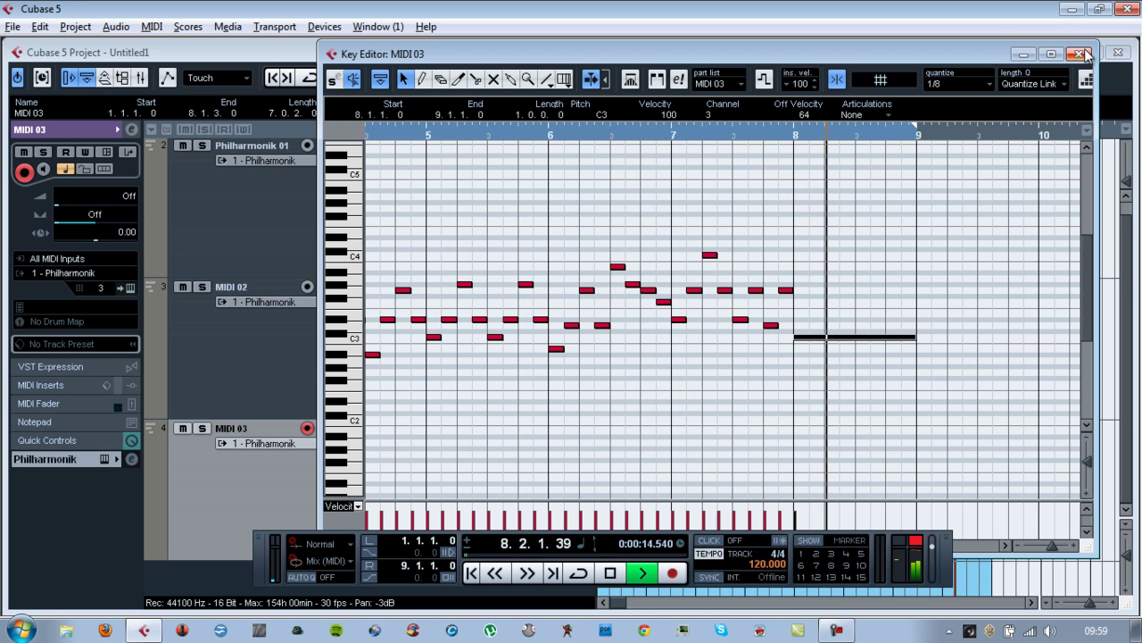
key(space)
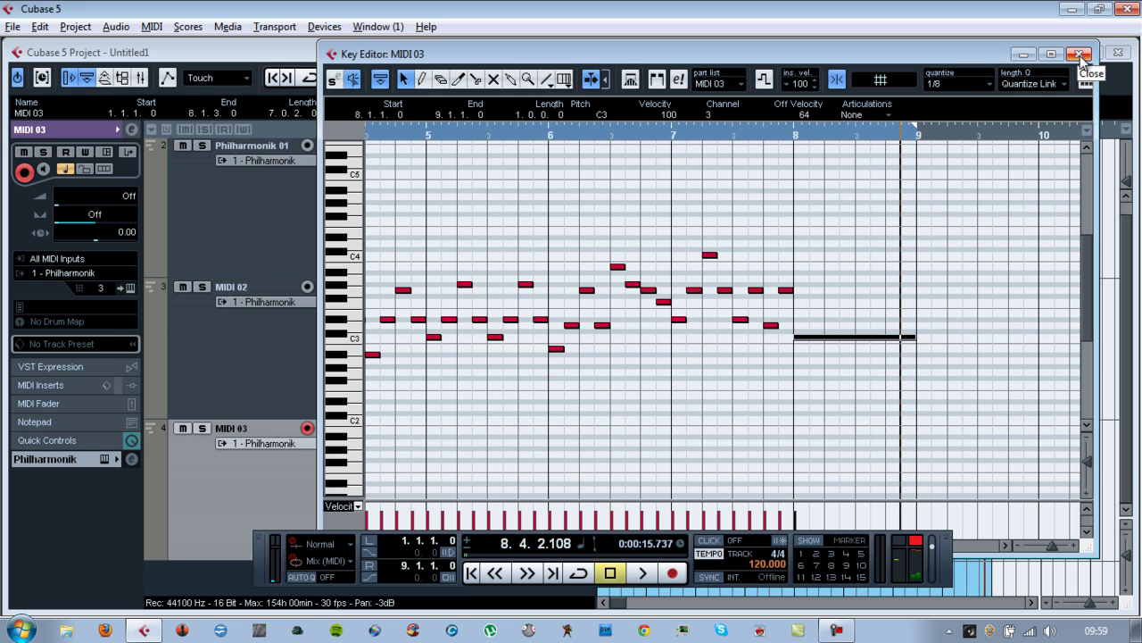
Close the Key Editor and play back the full arrangement, moving the Transport panel lower over the project.
click(1081, 56)
click(662, 295)
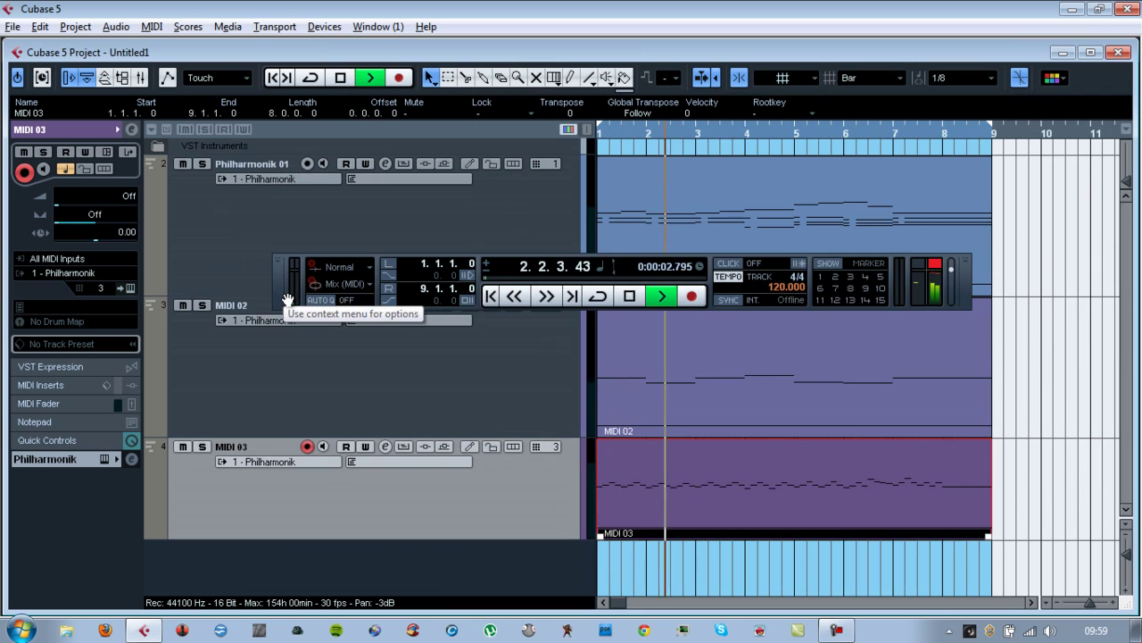
drag(287, 299, 254, 366)
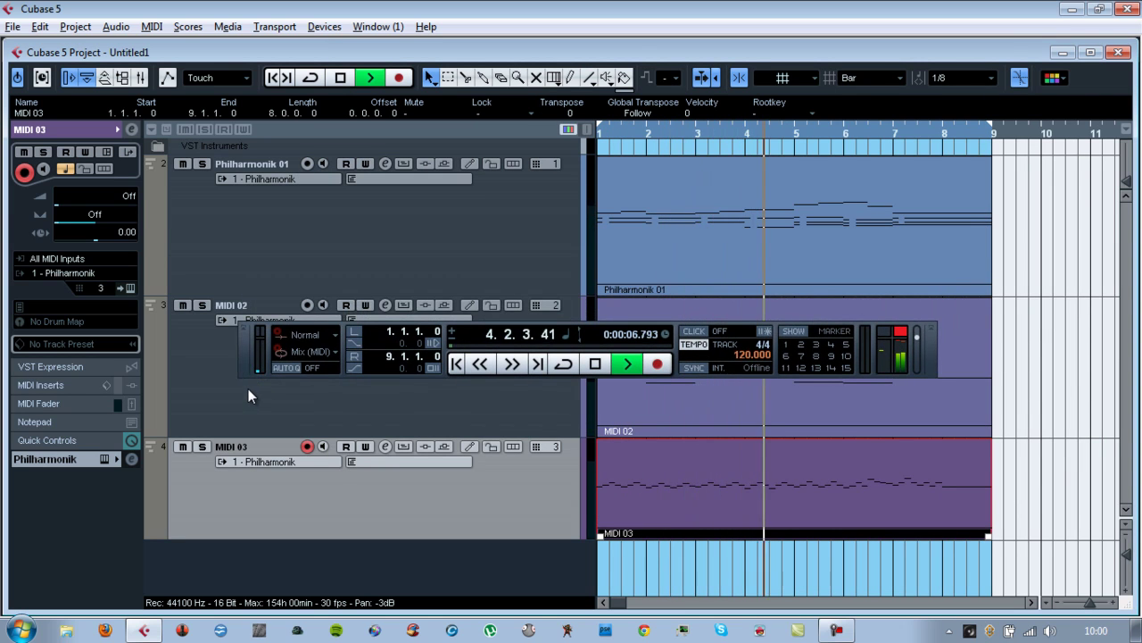
Open the Mixer and move the Transport panel clear of its channel strips.
key(F3)
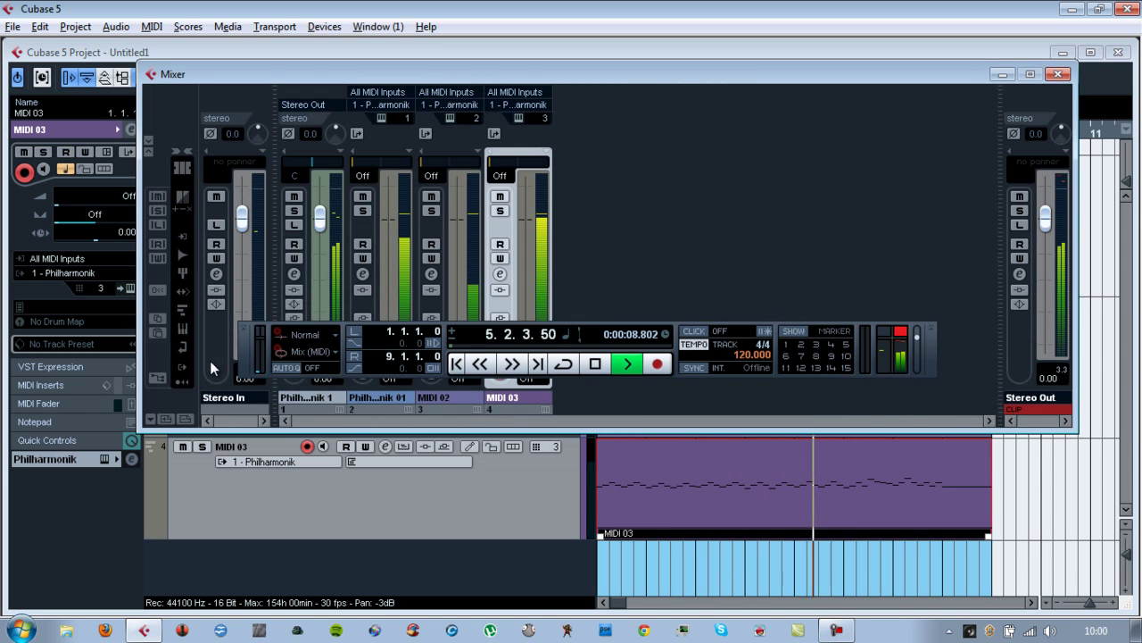
drag(243, 357, 268, 533)
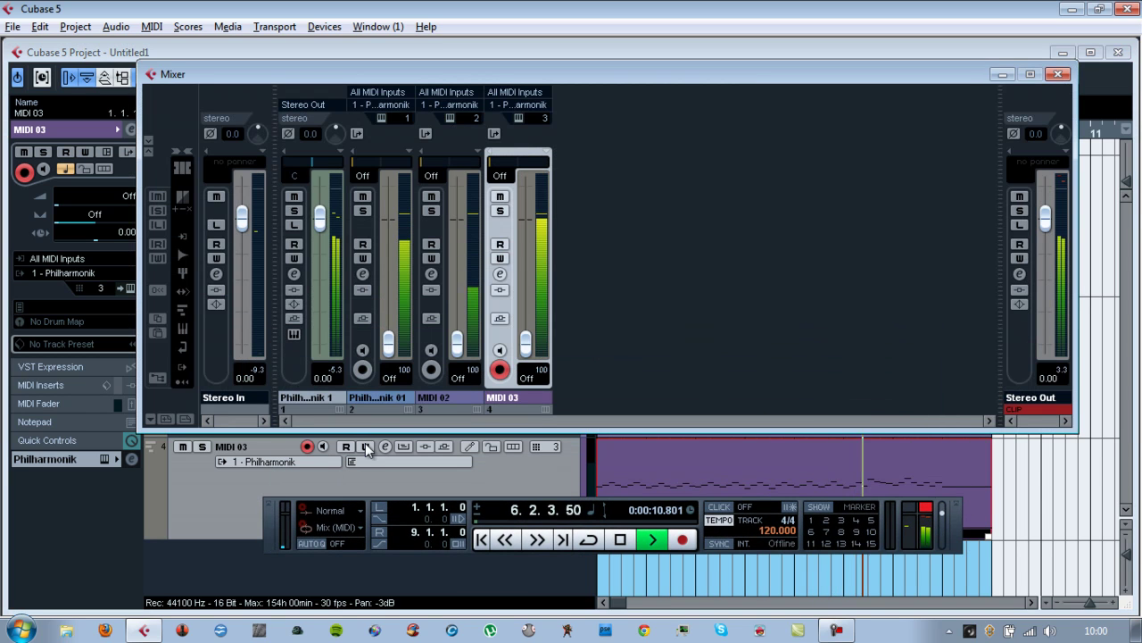
Raise the MIDI 02 volume to 82 and the MIDI 03 volume to 79, and pan MIDI 03 to 47.
drag(457, 343, 458, 261)
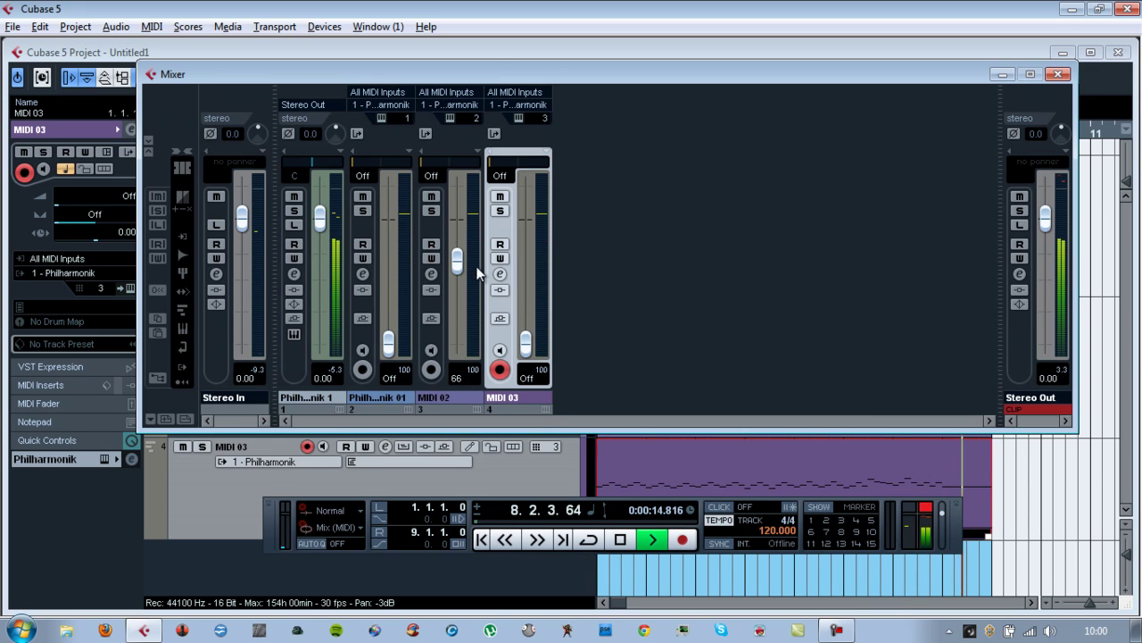
drag(525, 346, 527, 257)
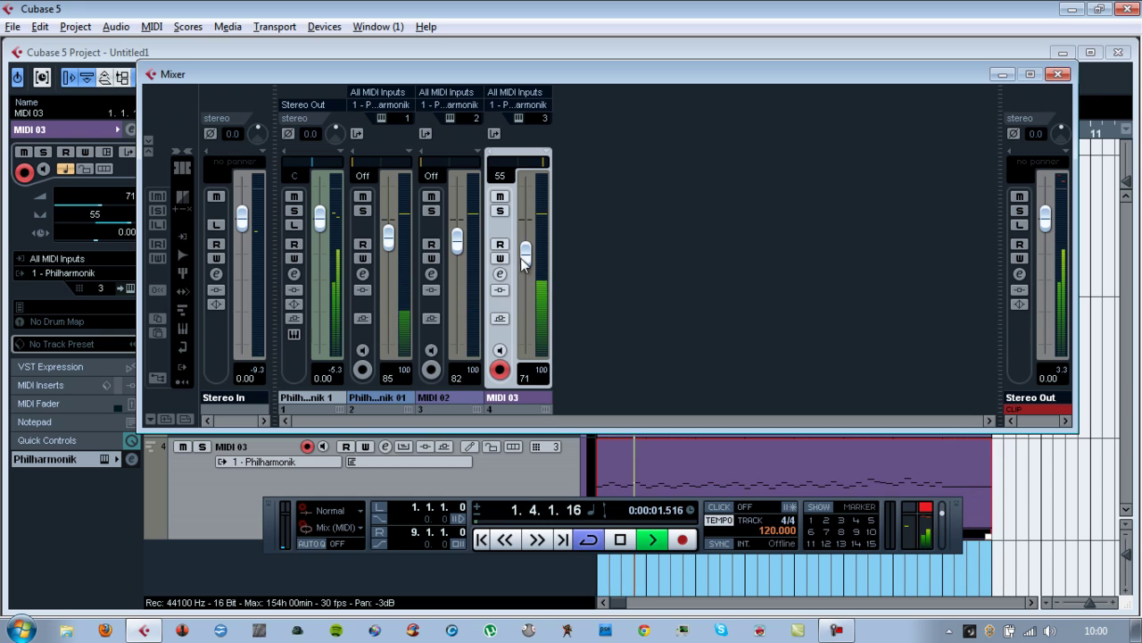
drag(526, 255, 527, 248)
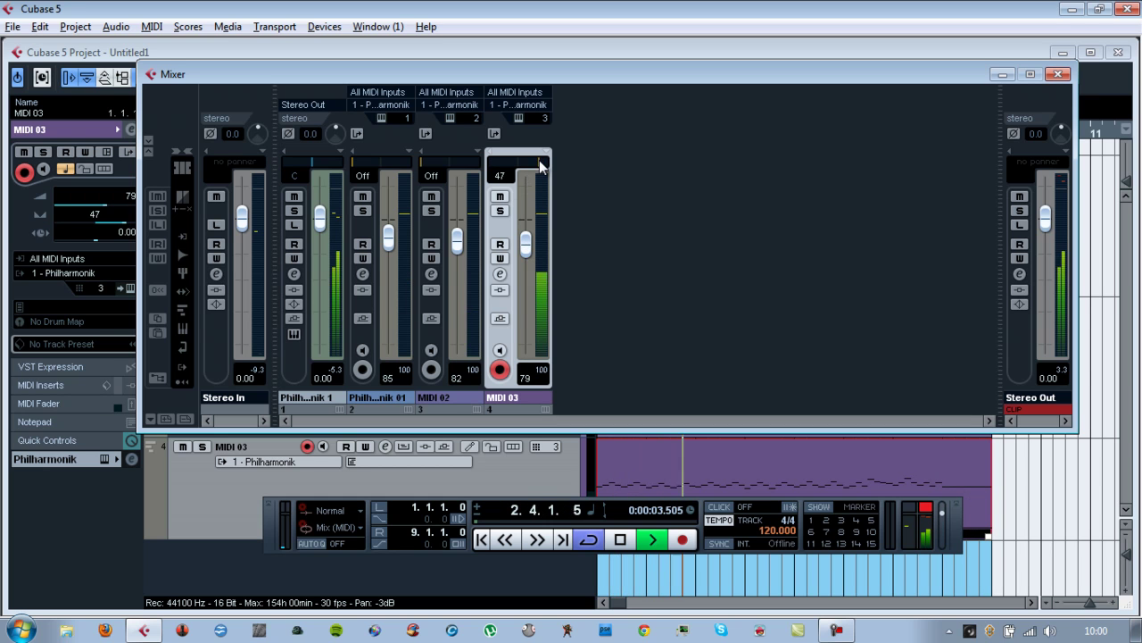
Pan MIDI 02 to -42 and set the Philharmonik 01 volume to 76.
click(438, 164)
drag(439, 160, 430, 159)
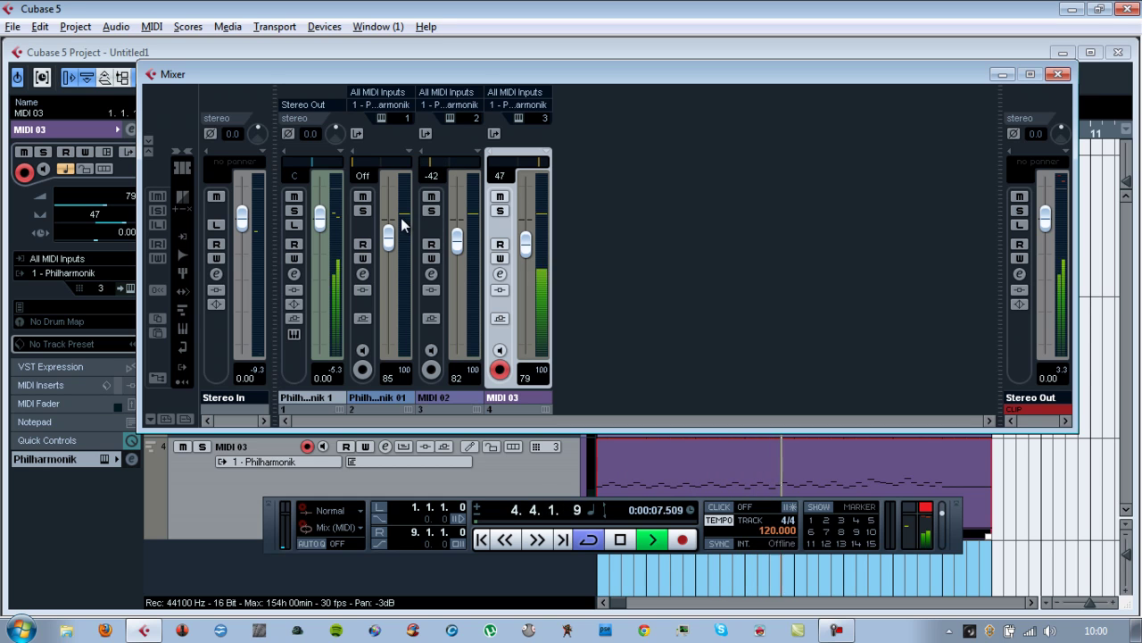
drag(390, 246, 388, 256)
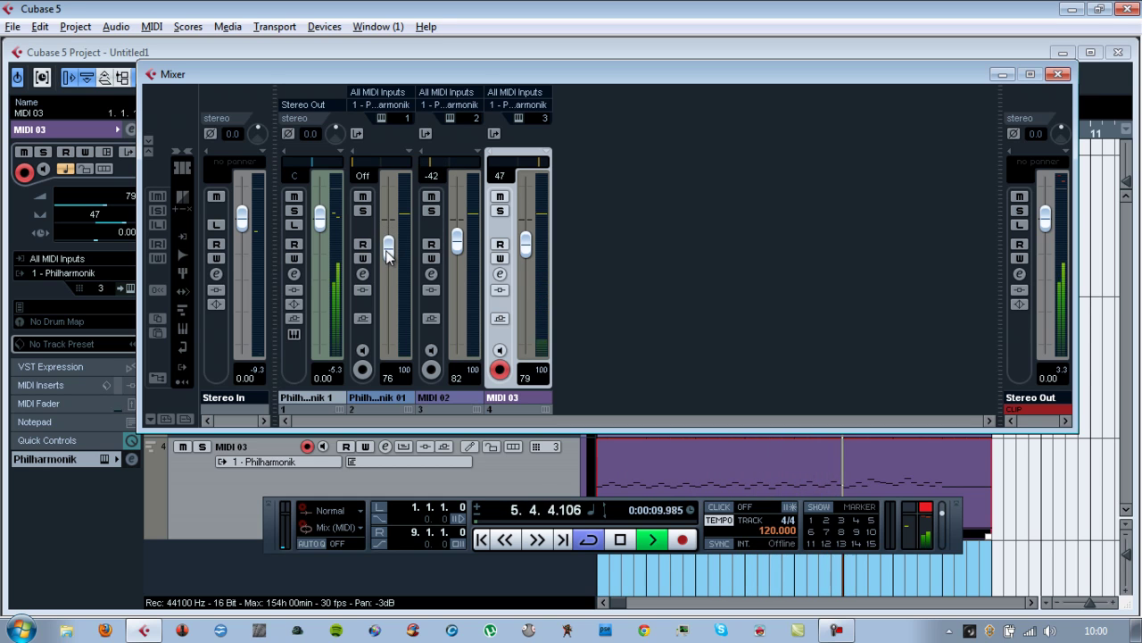
Insert the Reverb A effect in the first insert slot of the Philharmonik 1 instrument channel.
click(295, 275)
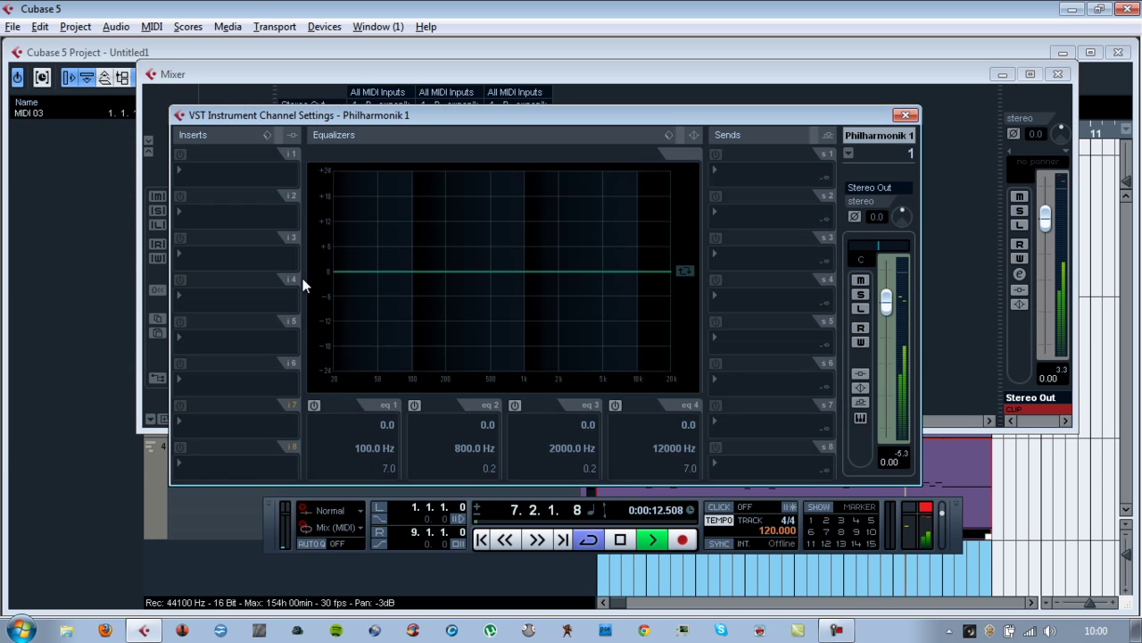
click(247, 176)
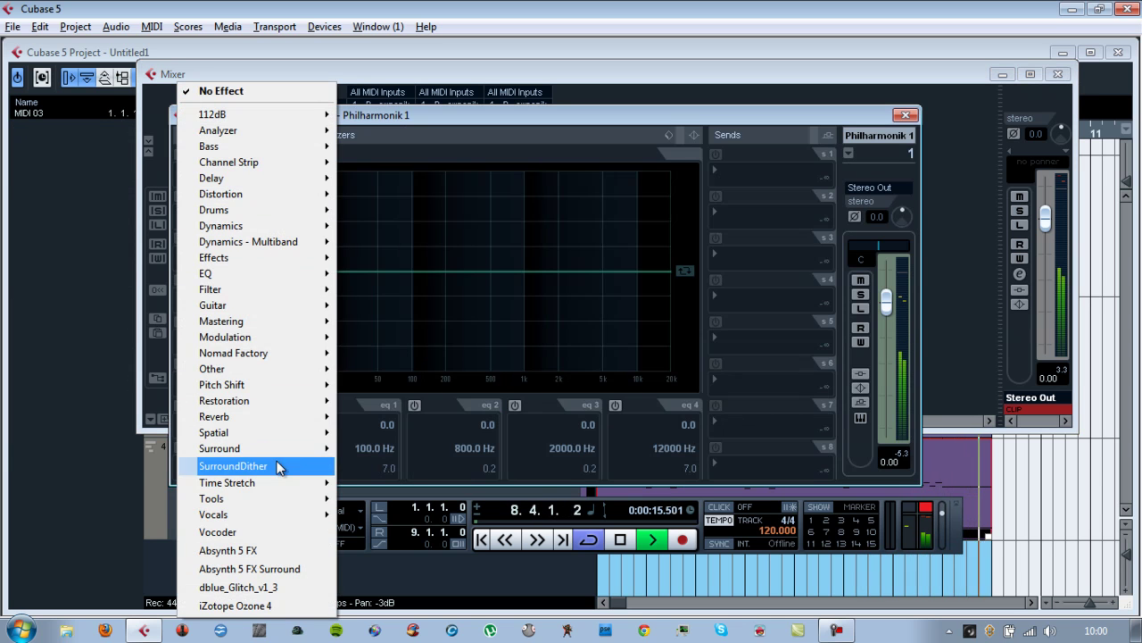
mouse_move(304, 415)
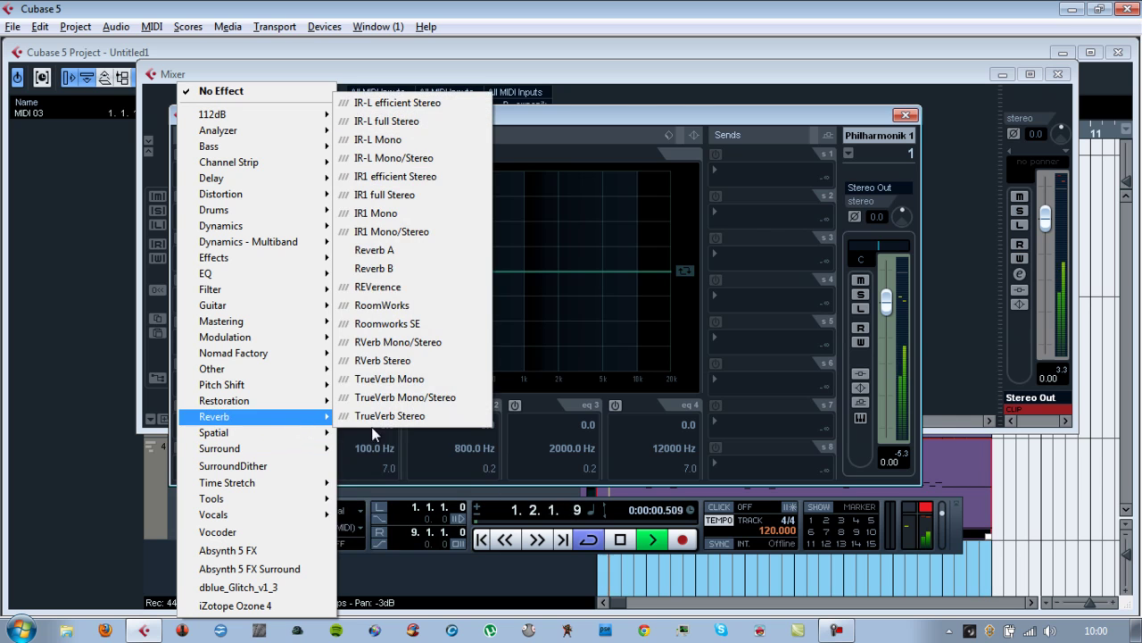
click(390, 253)
Set Reverb A to about 58 wet, high cut -2.8 dB and low cut -11.6 dB, and close its window and the channel settings.
drag(832, 421, 833, 404)
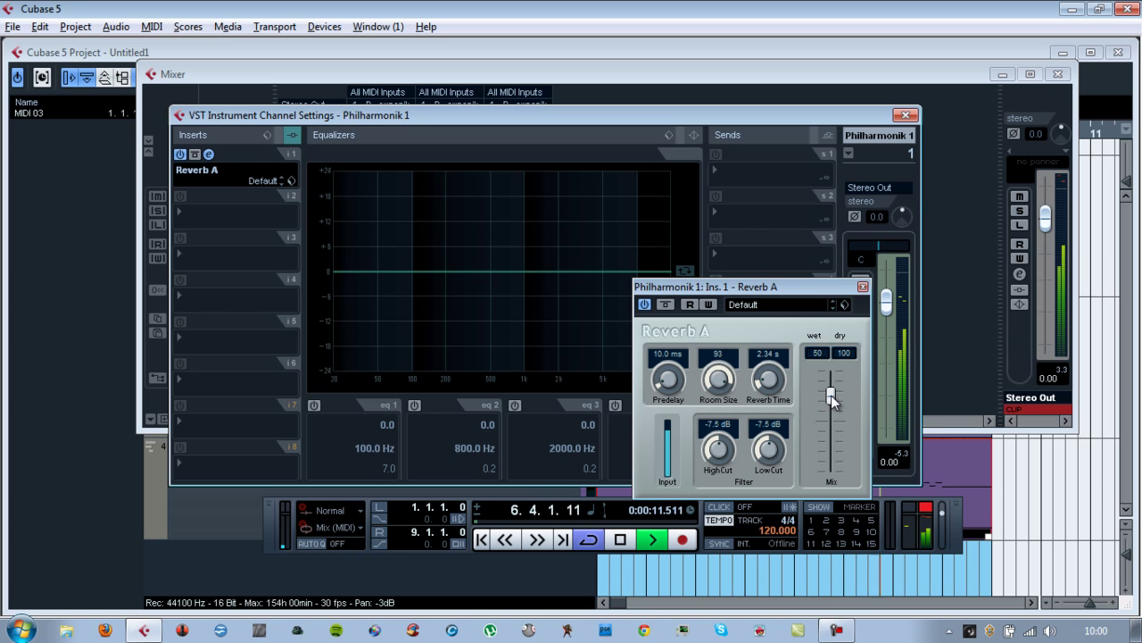
drag(831, 395, 830, 392)
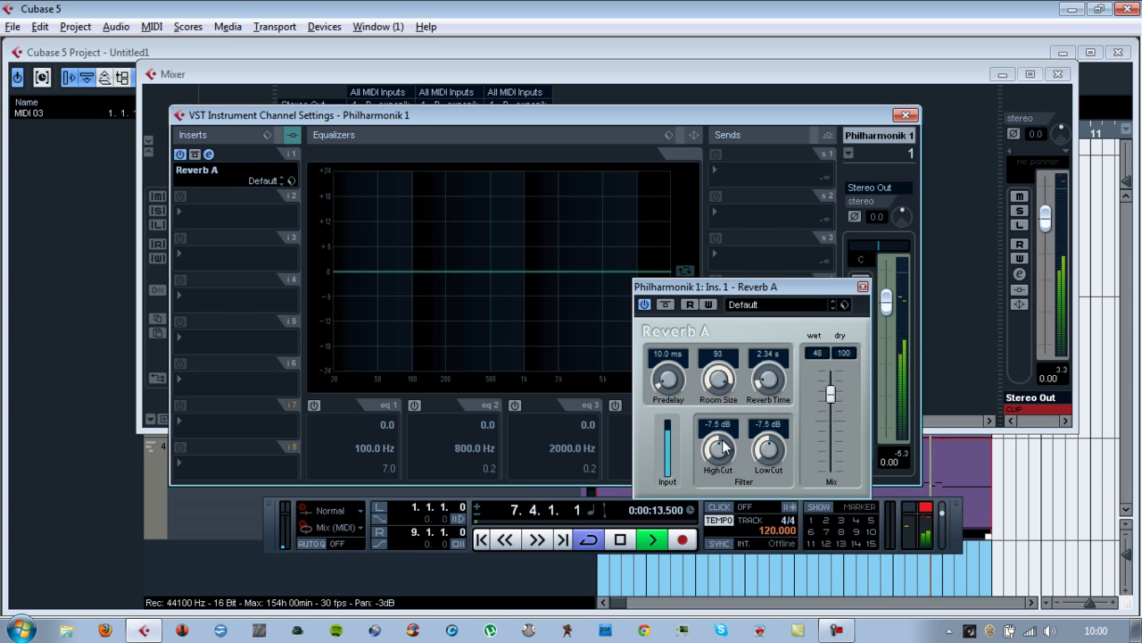
drag(717, 437, 737, 395)
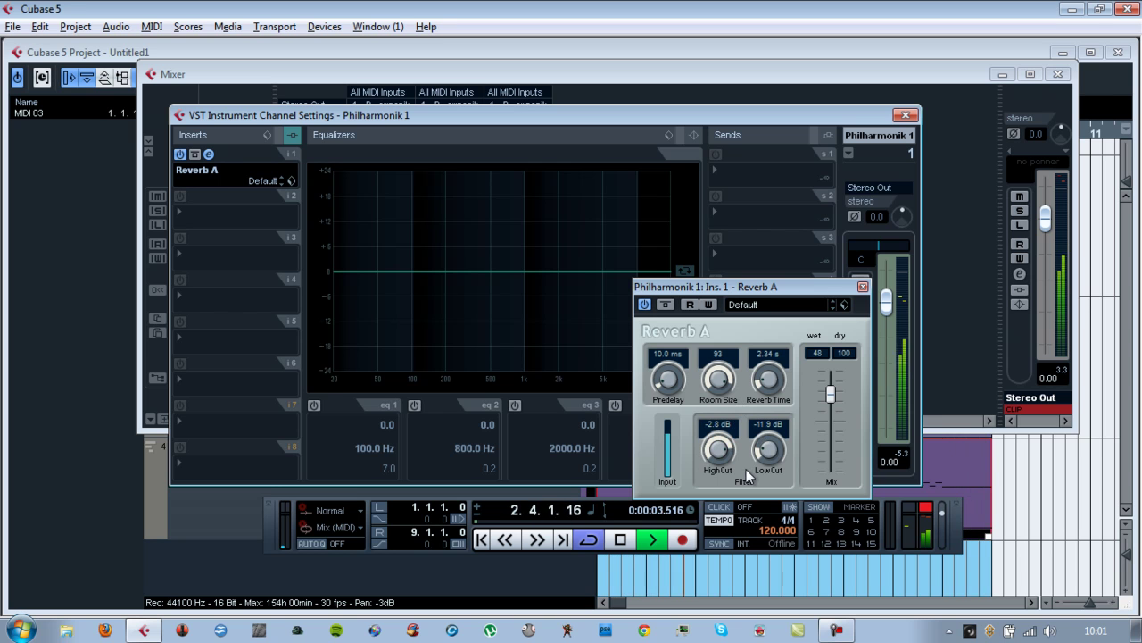
drag(756, 448, 757, 445)
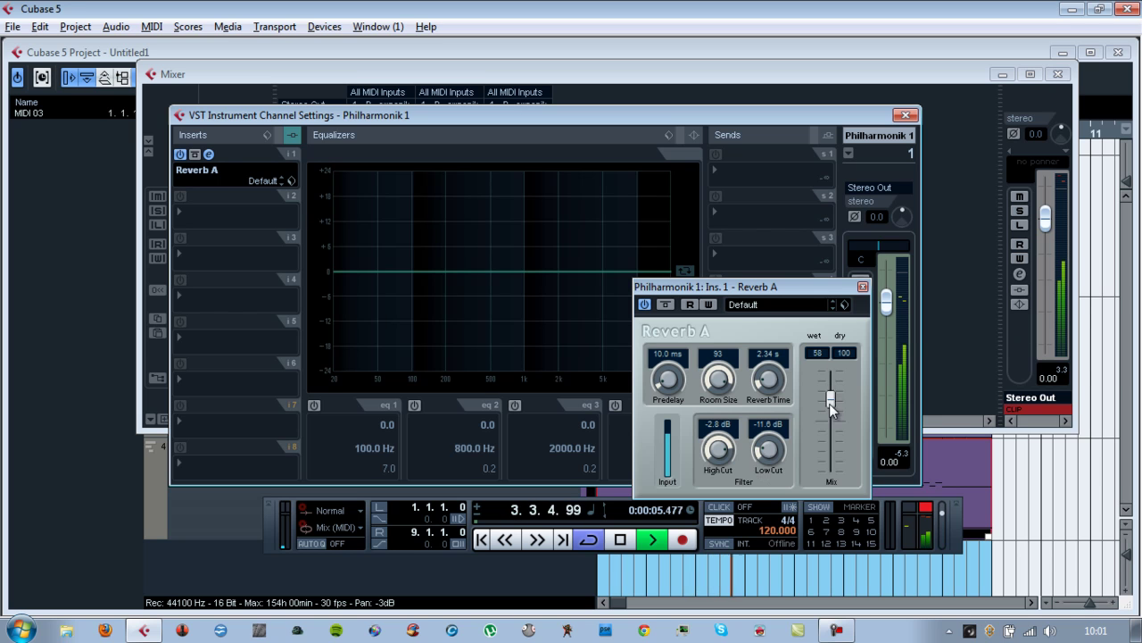
drag(830, 406, 836, 406)
click(862, 287)
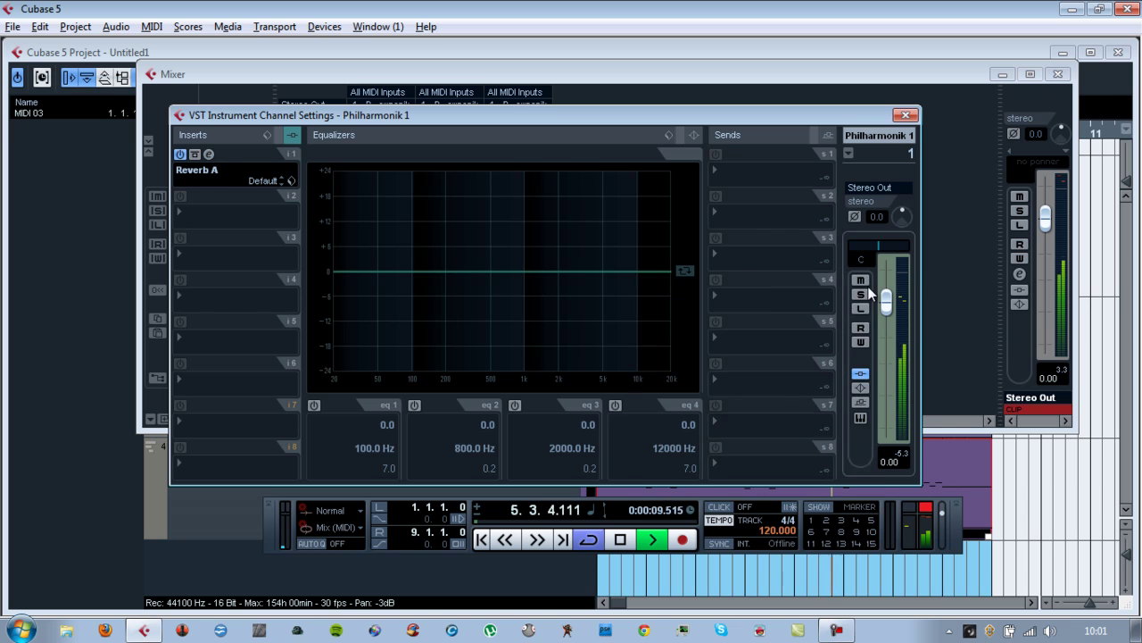
click(906, 116)
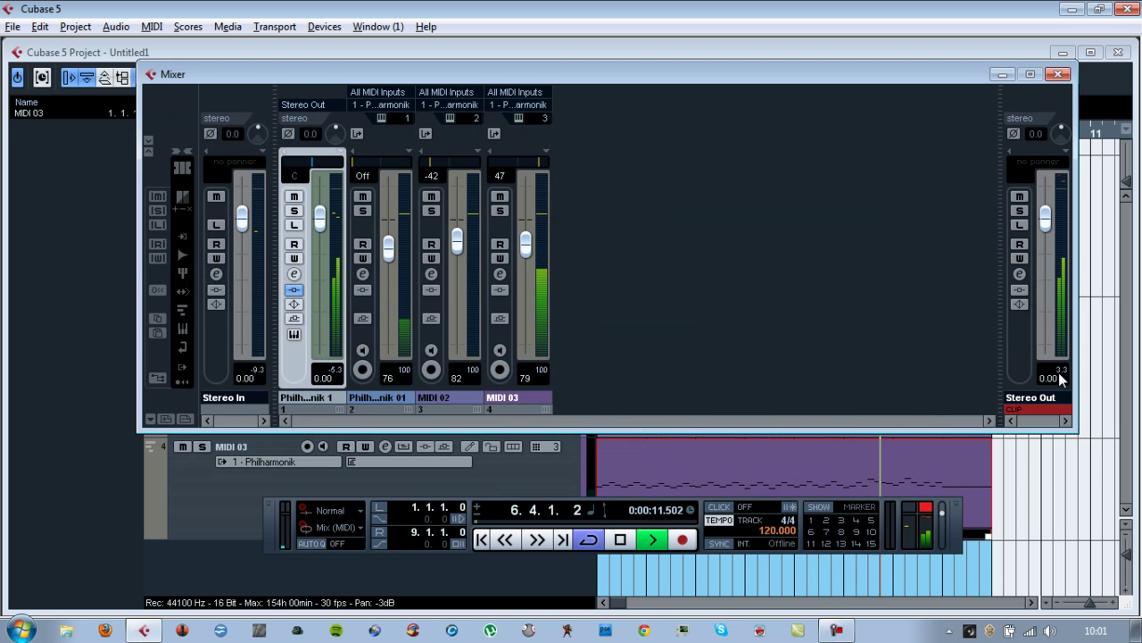
Insert L3-LL Multi Stereo in the first insert slot of the Stereo Out channel.
click(1019, 273)
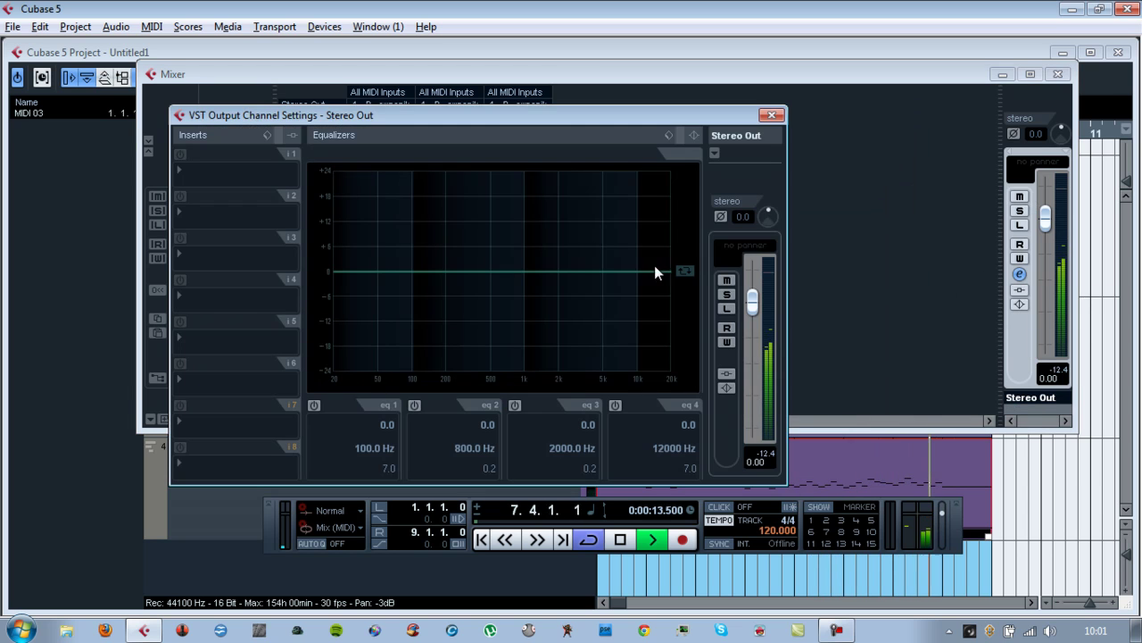
click(248, 178)
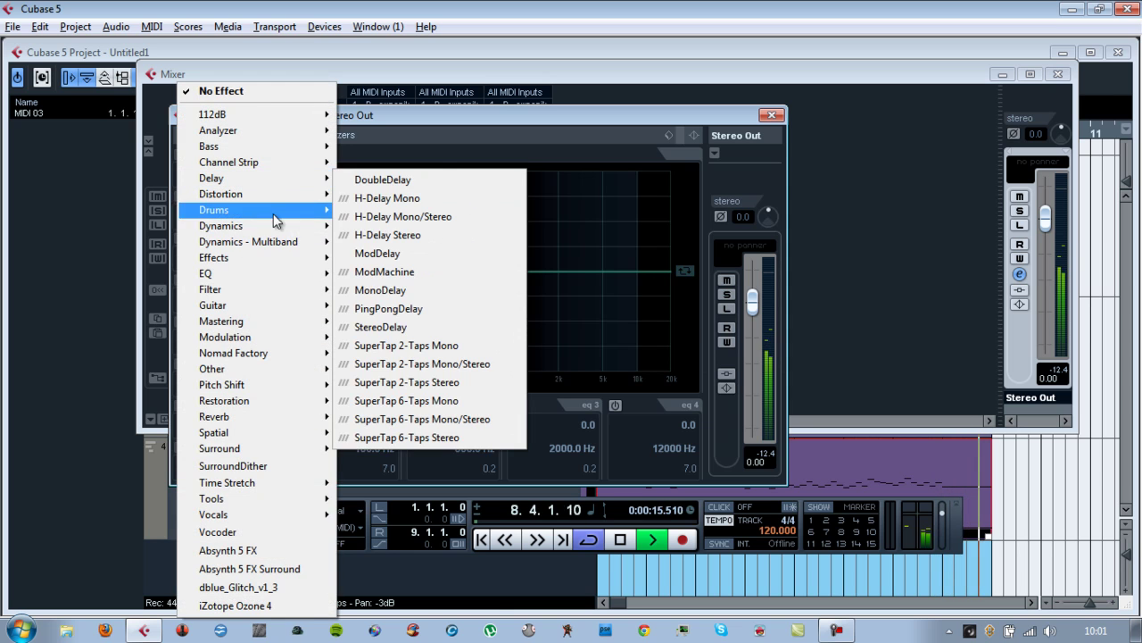
mouse_move(275, 247)
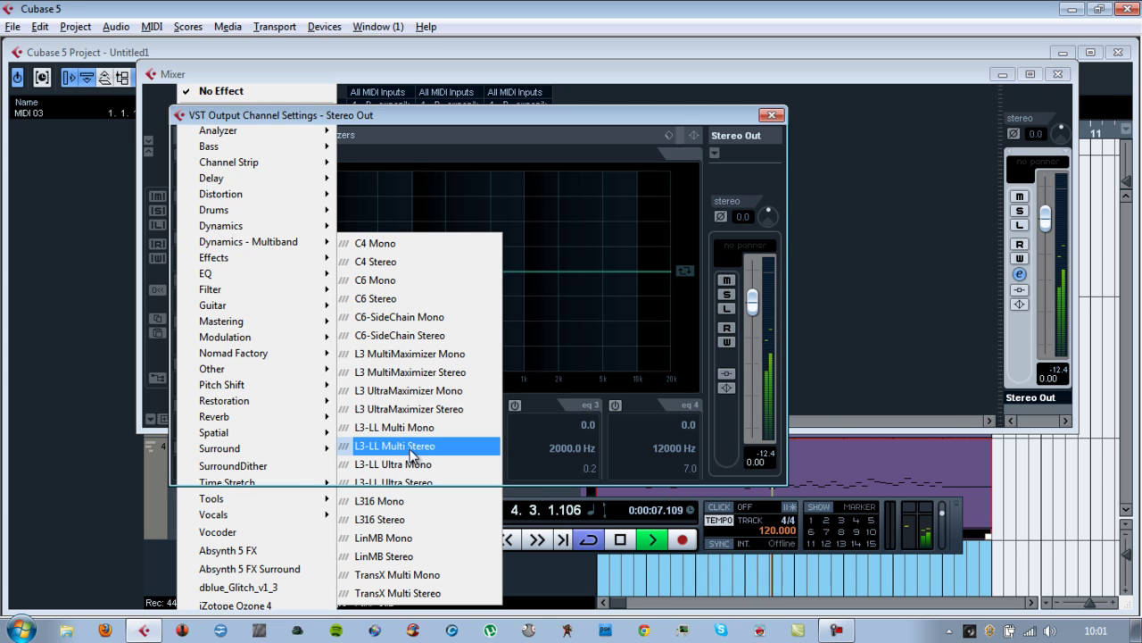
click(411, 449)
Load the Warm release type in the L3-LL Multimaximizer and set its threshold to -4.4.
drag(287, 249, 283, 304)
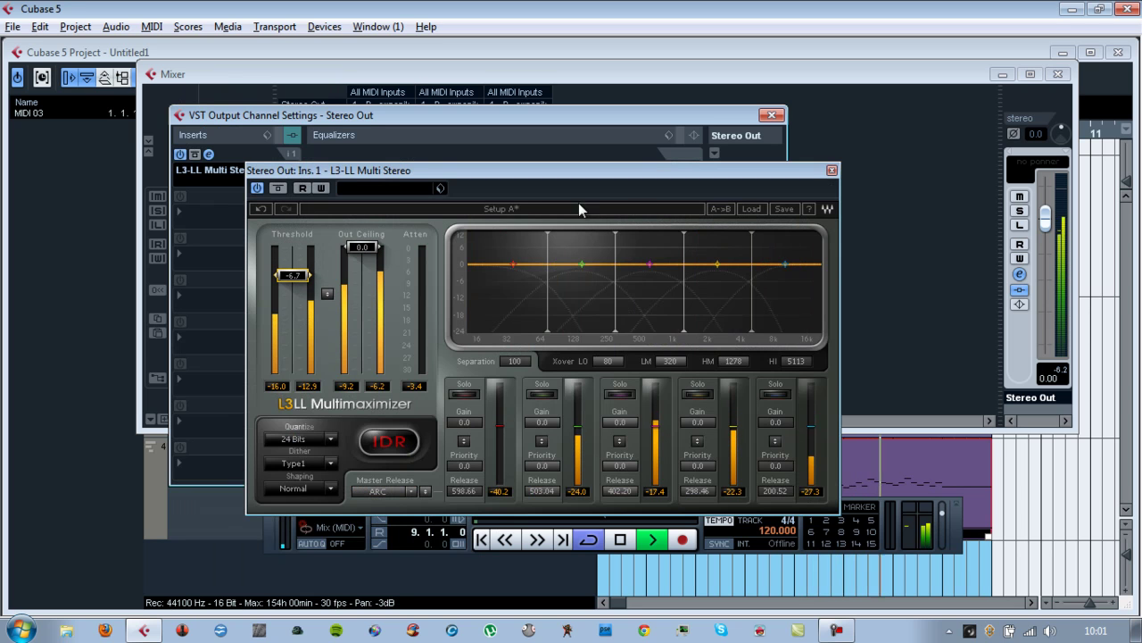
click(751, 209)
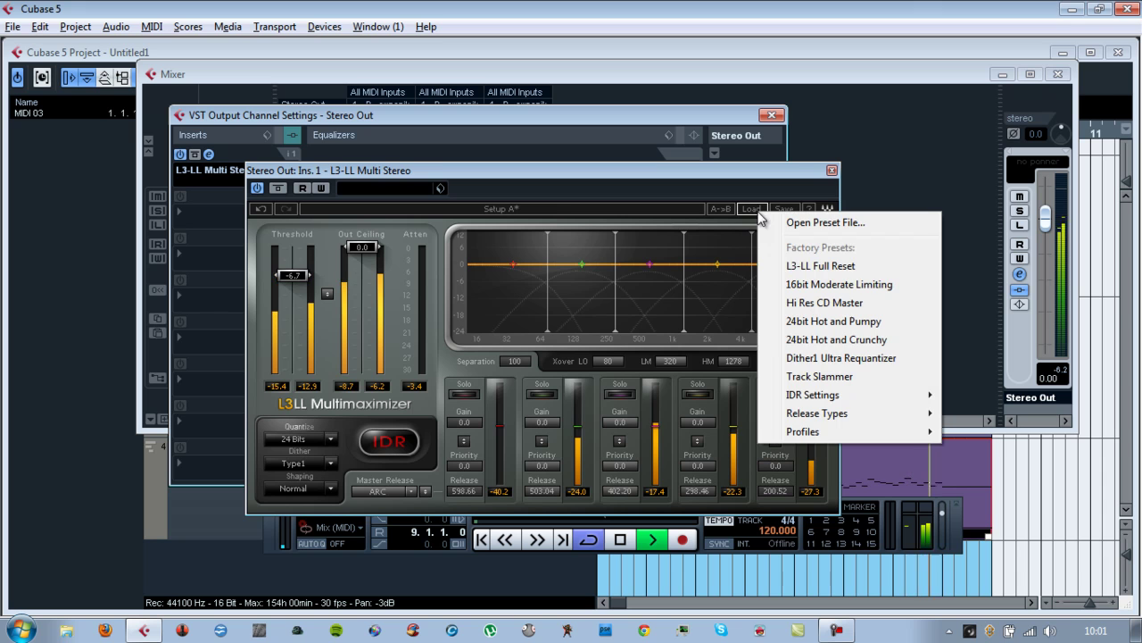
mouse_move(881, 432)
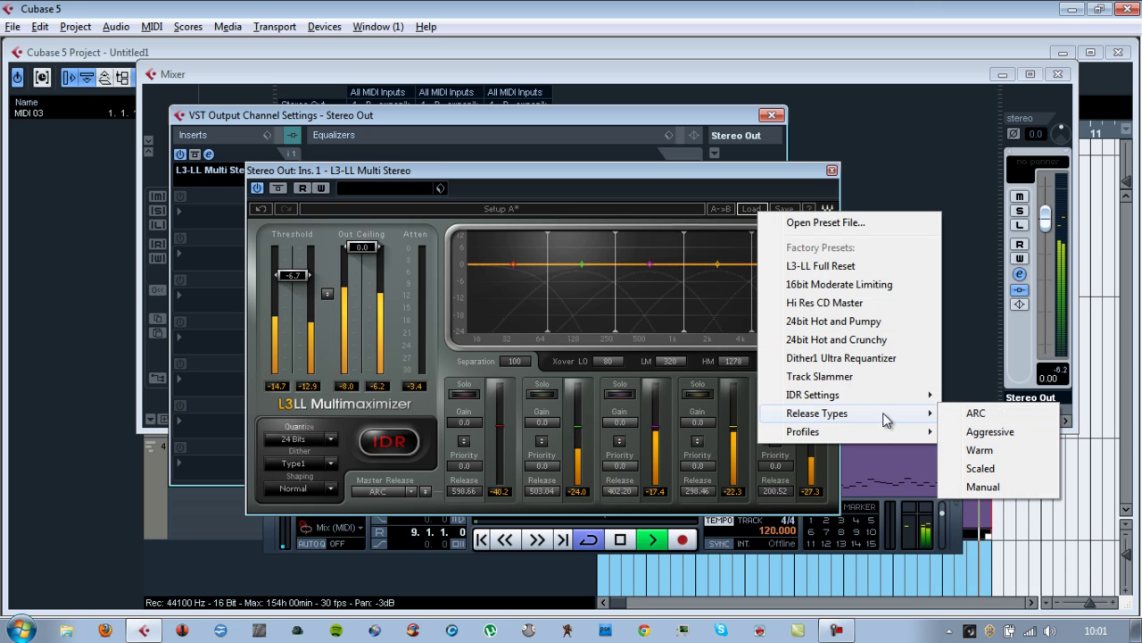
click(995, 450)
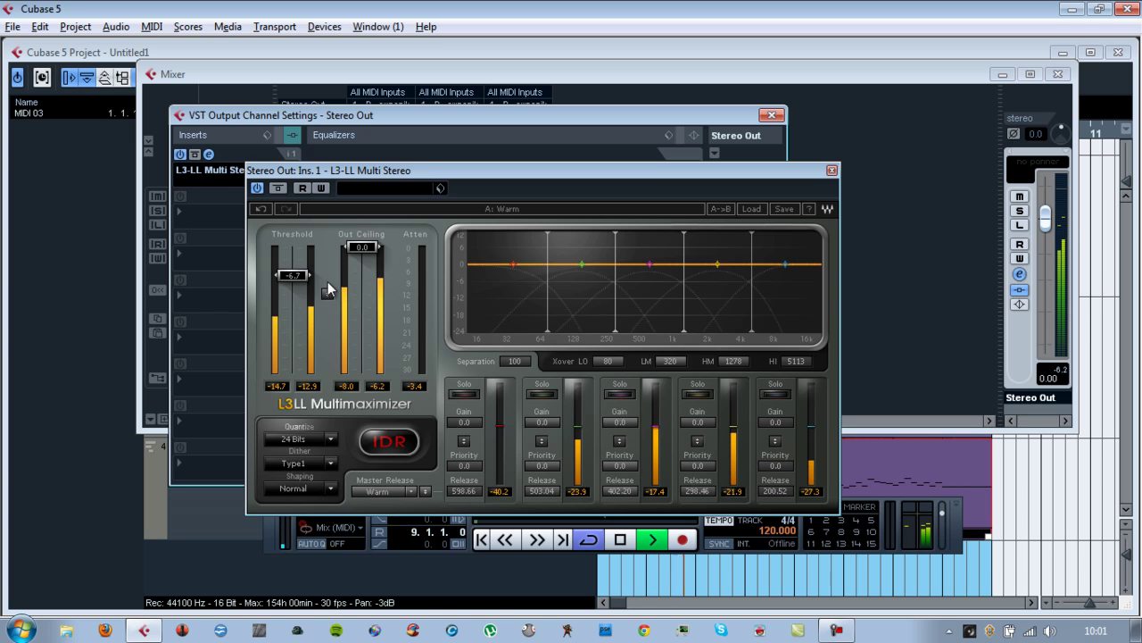
drag(279, 309, 301, 250)
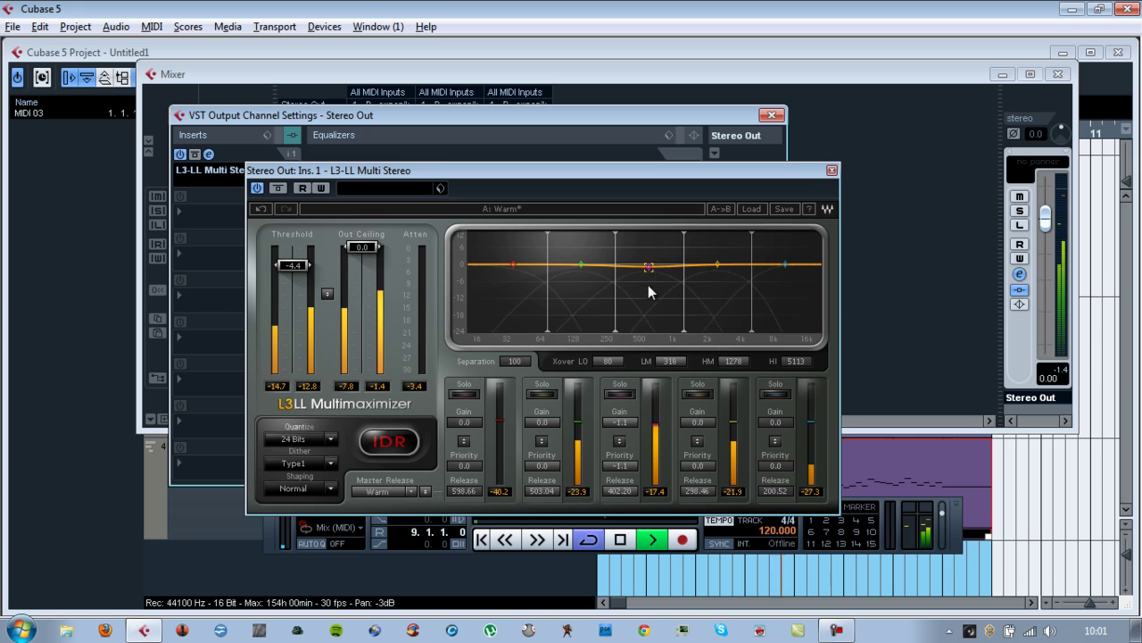
Shape the L3-LL band gains to -5.5, 0.0, -1.5, 2.0 and 2.8, and close the plug-in and Stereo Out settings.
mouse_move(650, 298)
mouse_down()
mouse_move(651, 182)
mouse_move(655, 303)
mouse_up()
drag(723, 264, 786, 257)
drag(510, 283, 508, 323)
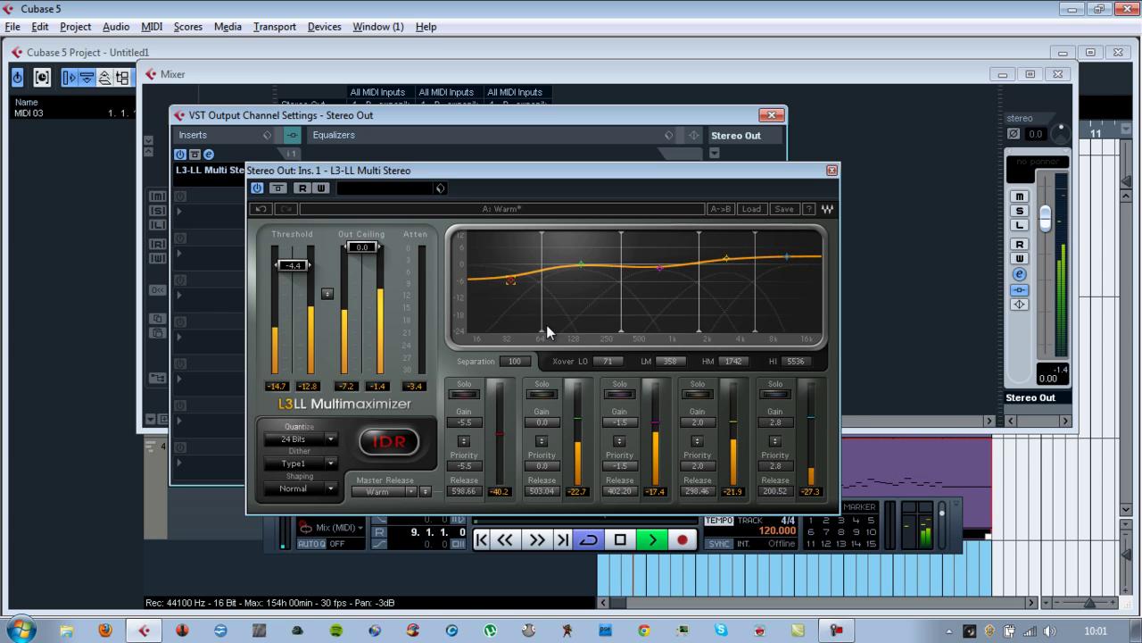
click(831, 171)
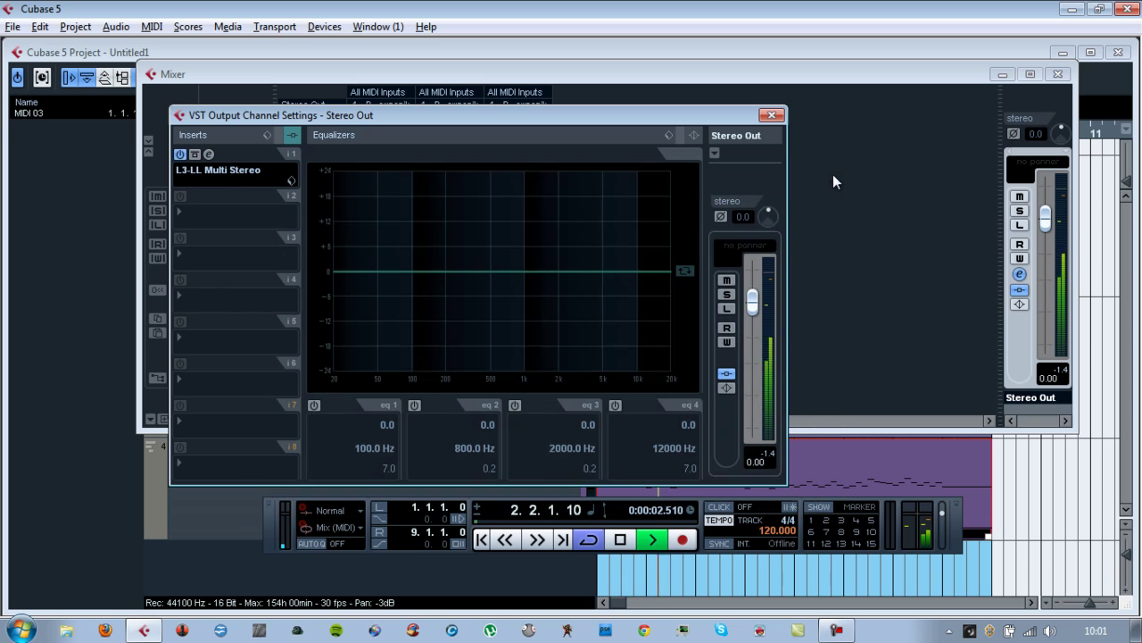
click(777, 117)
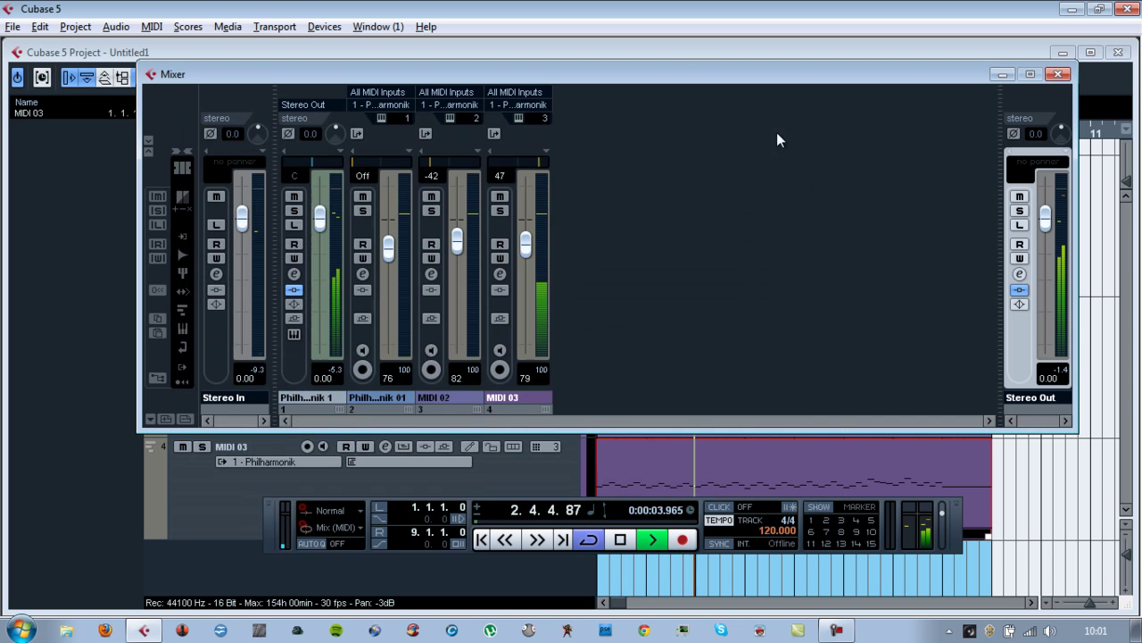
Close the Mixer, move the Transport panel below the tracks and stop playback near the end of bar 8.
click(1059, 74)
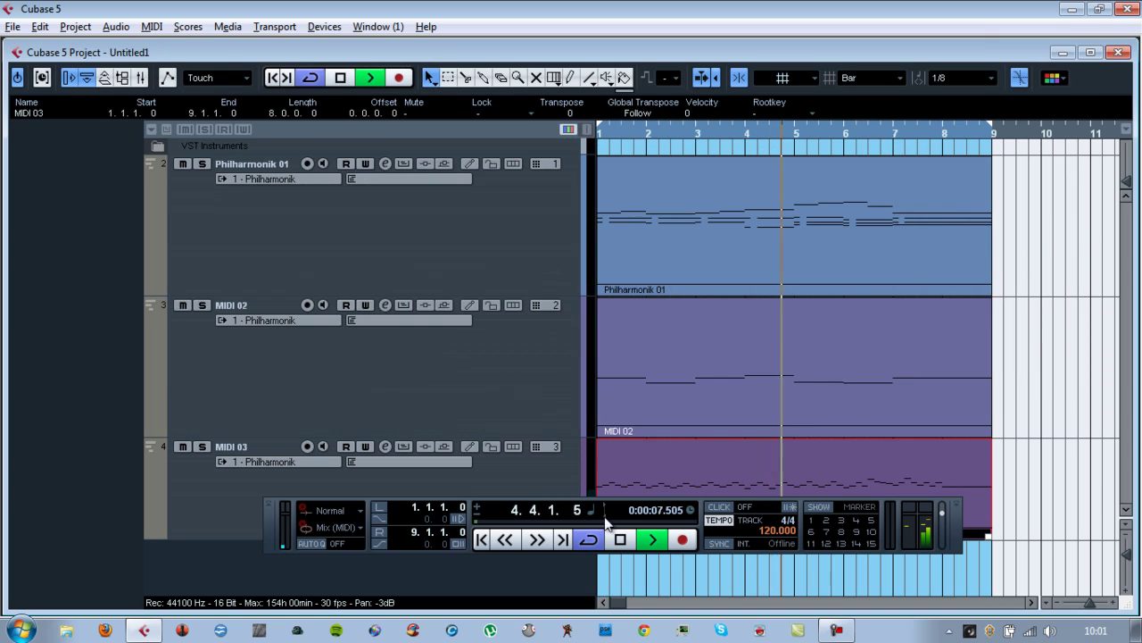
drag(273, 535, 237, 586)
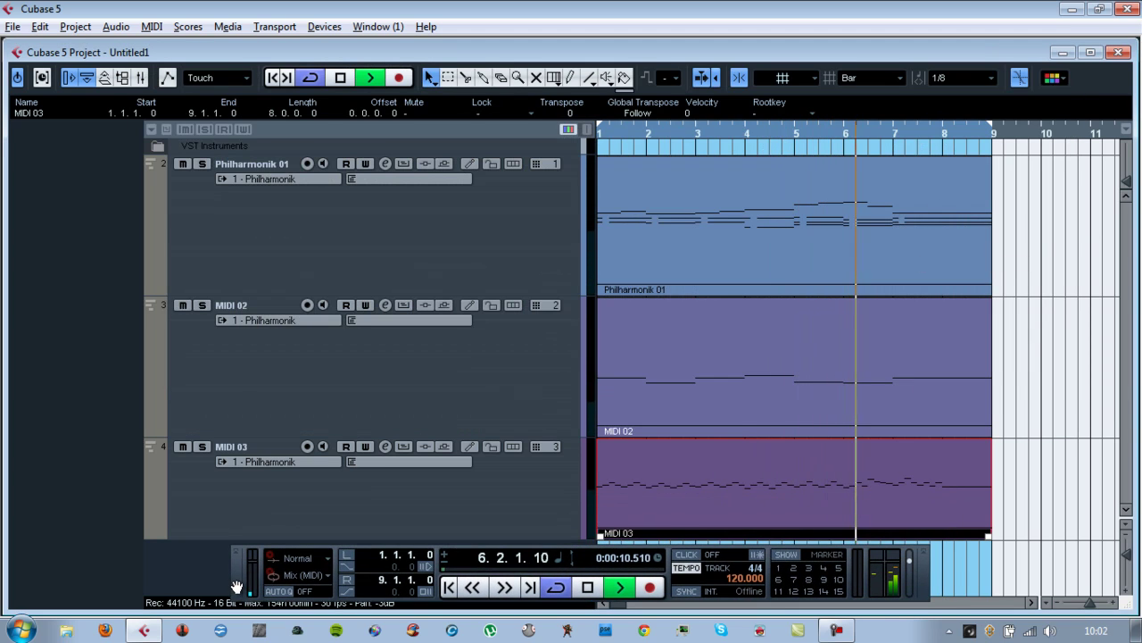
click(588, 589)
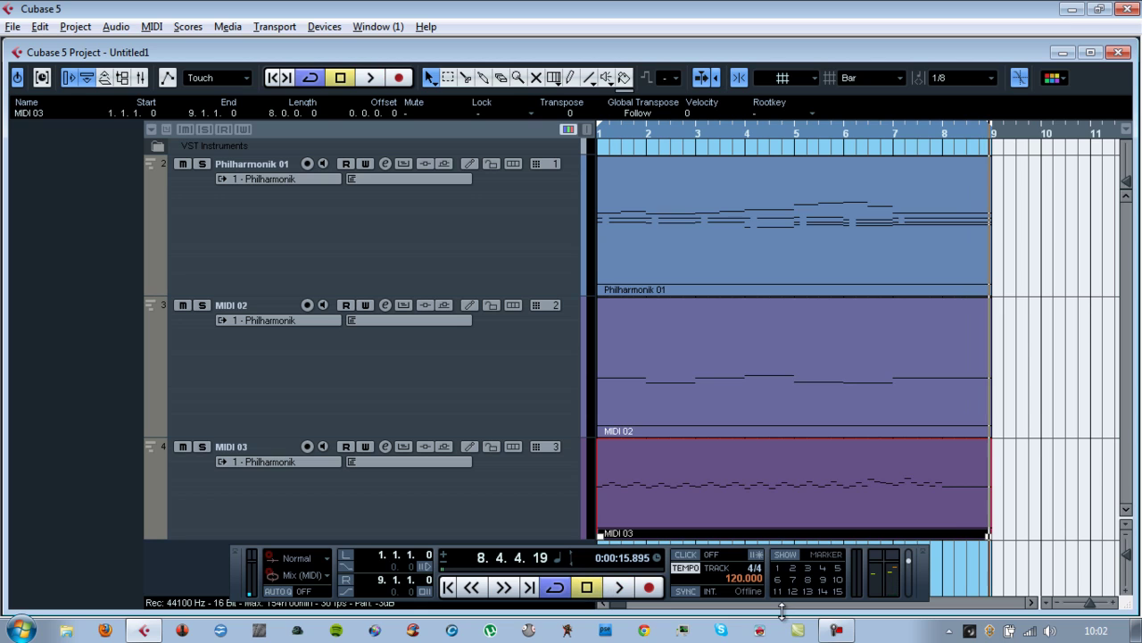